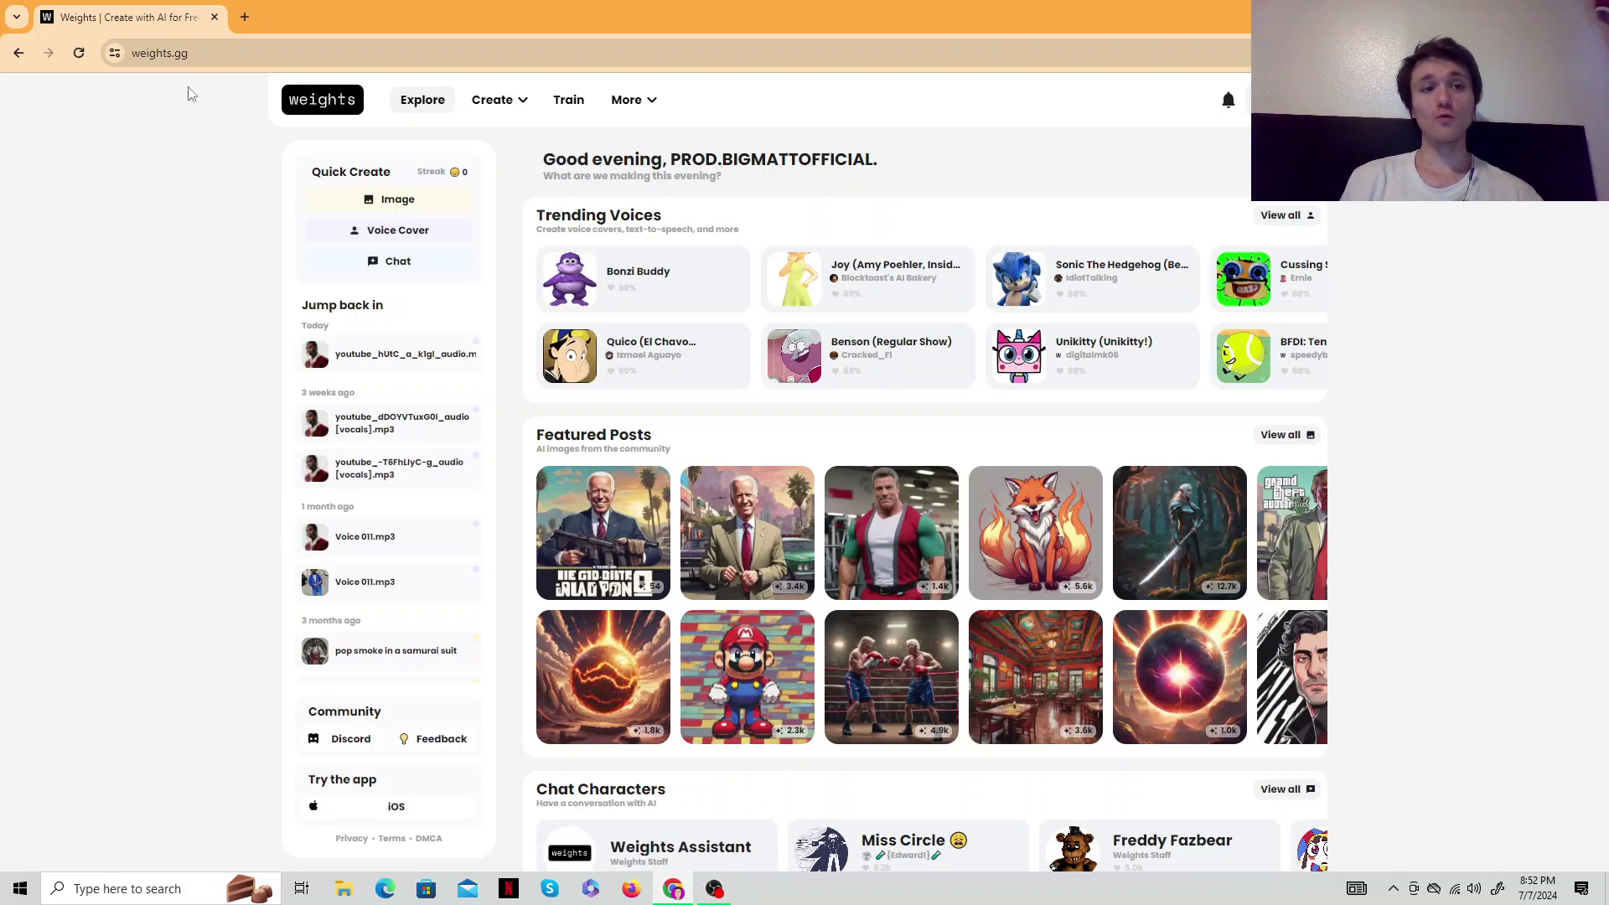
Start a new voice cover and pick the first Pop Smoke voice model
click(170, 53)
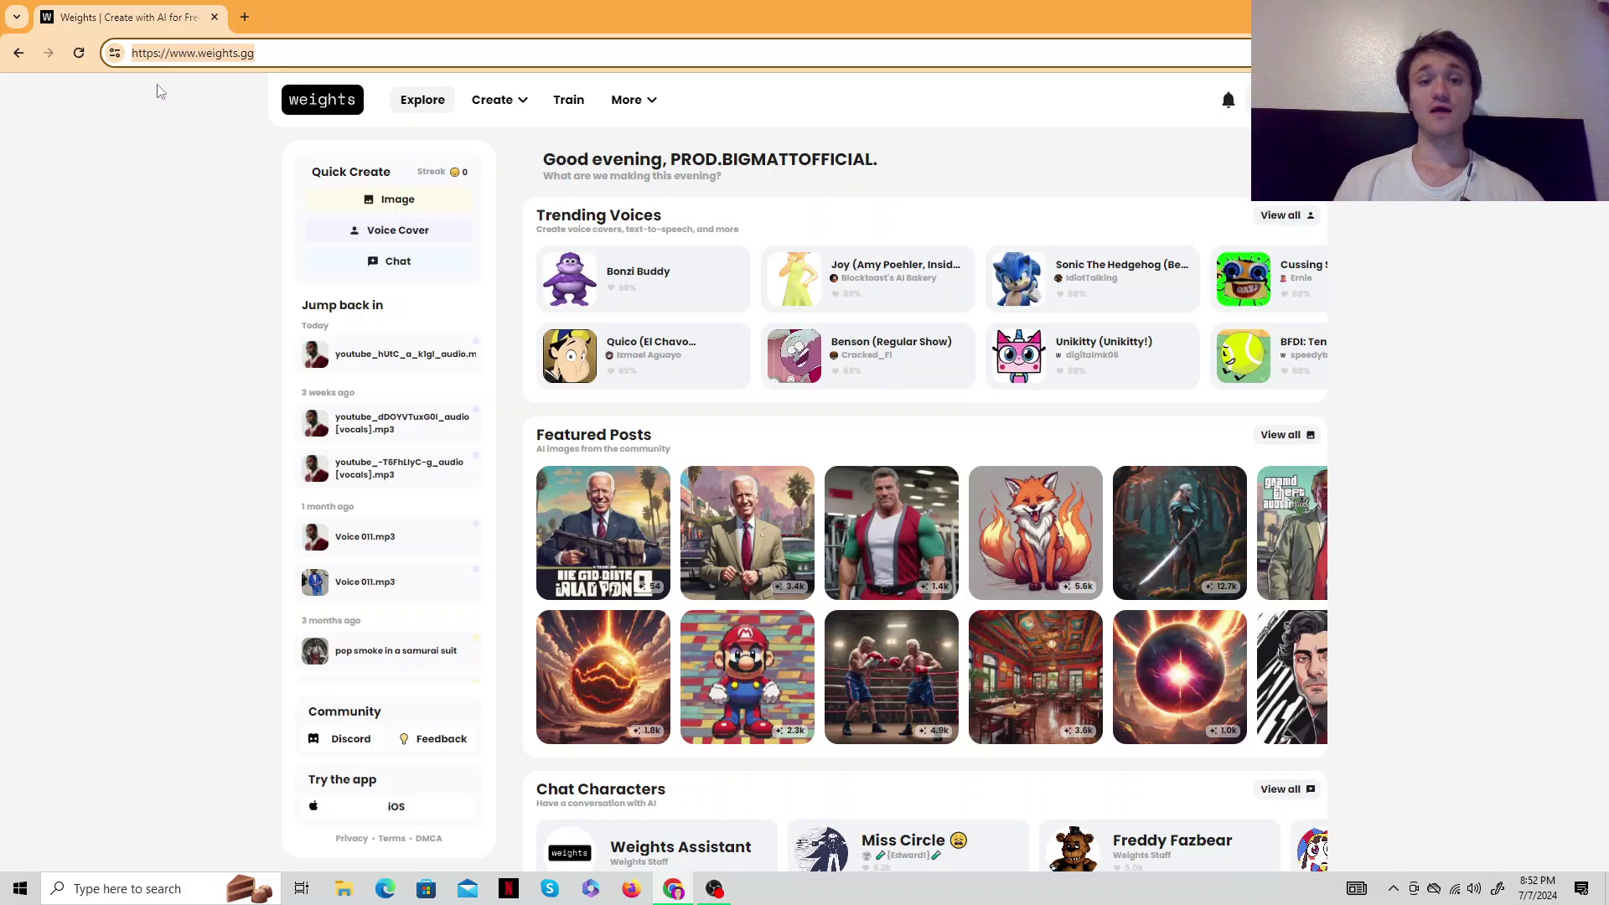
click(134, 194)
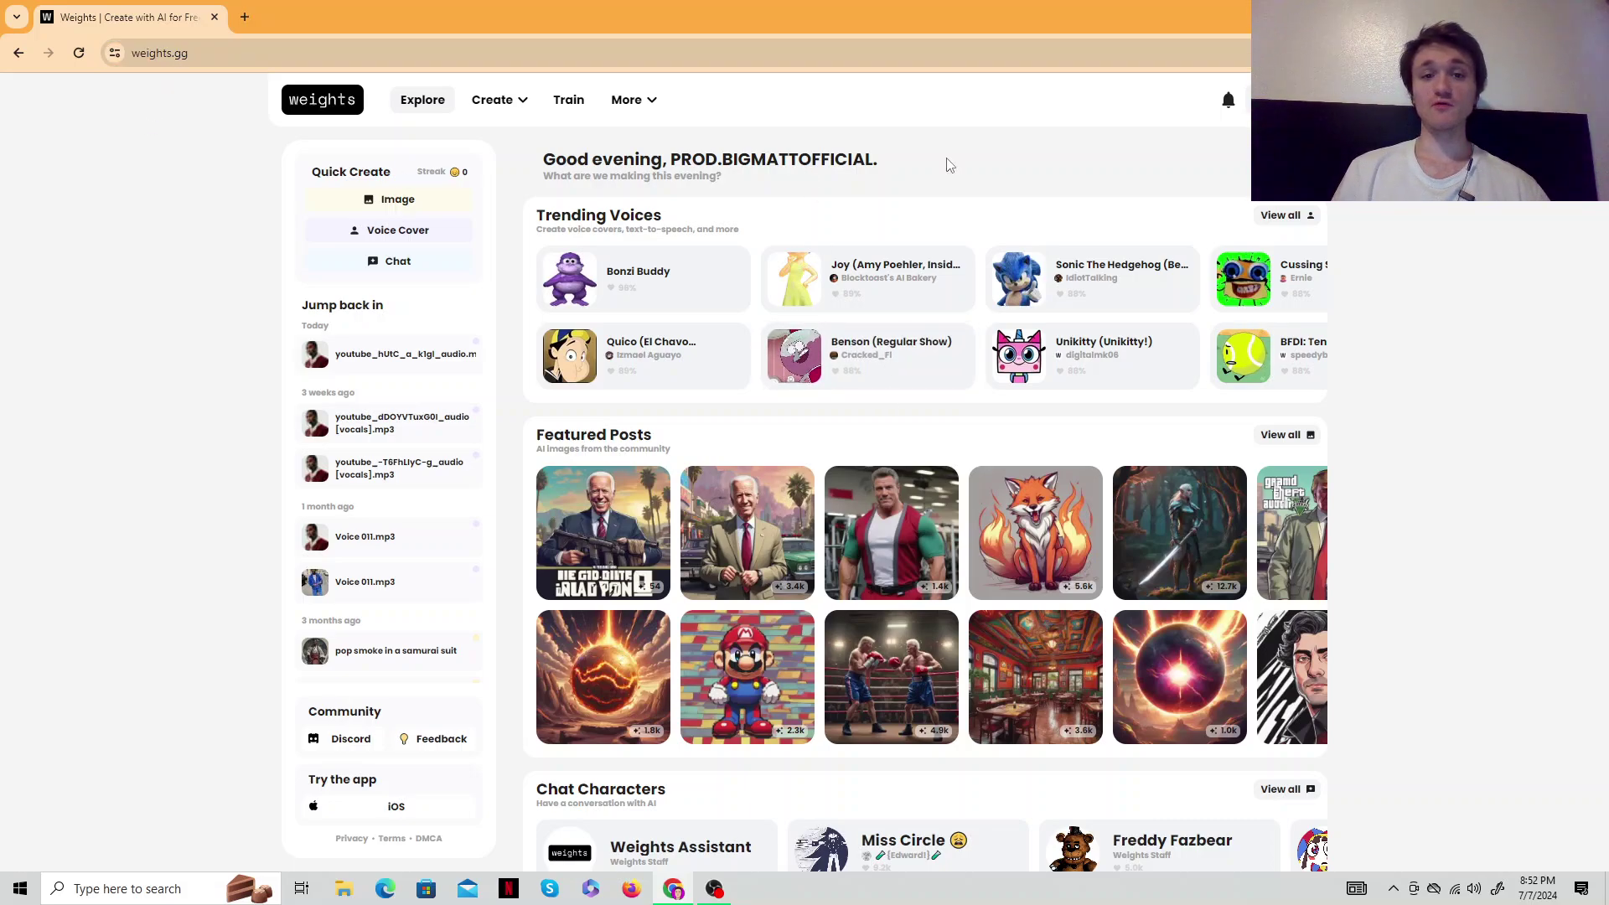
click(427, 235)
text(pop smoke)
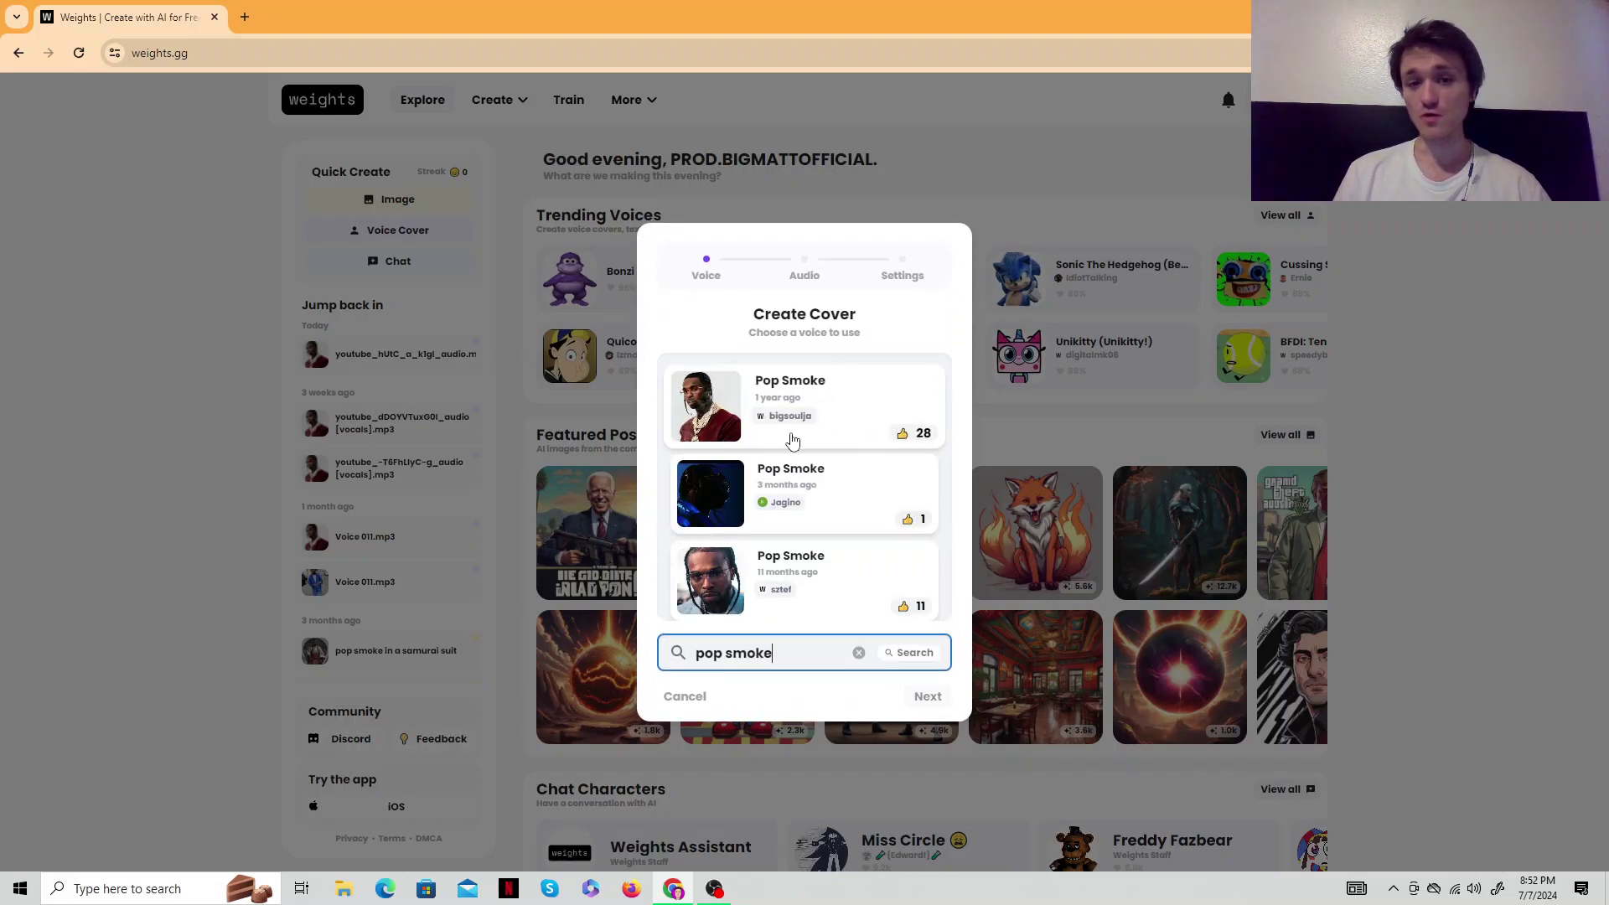
click(836, 414)
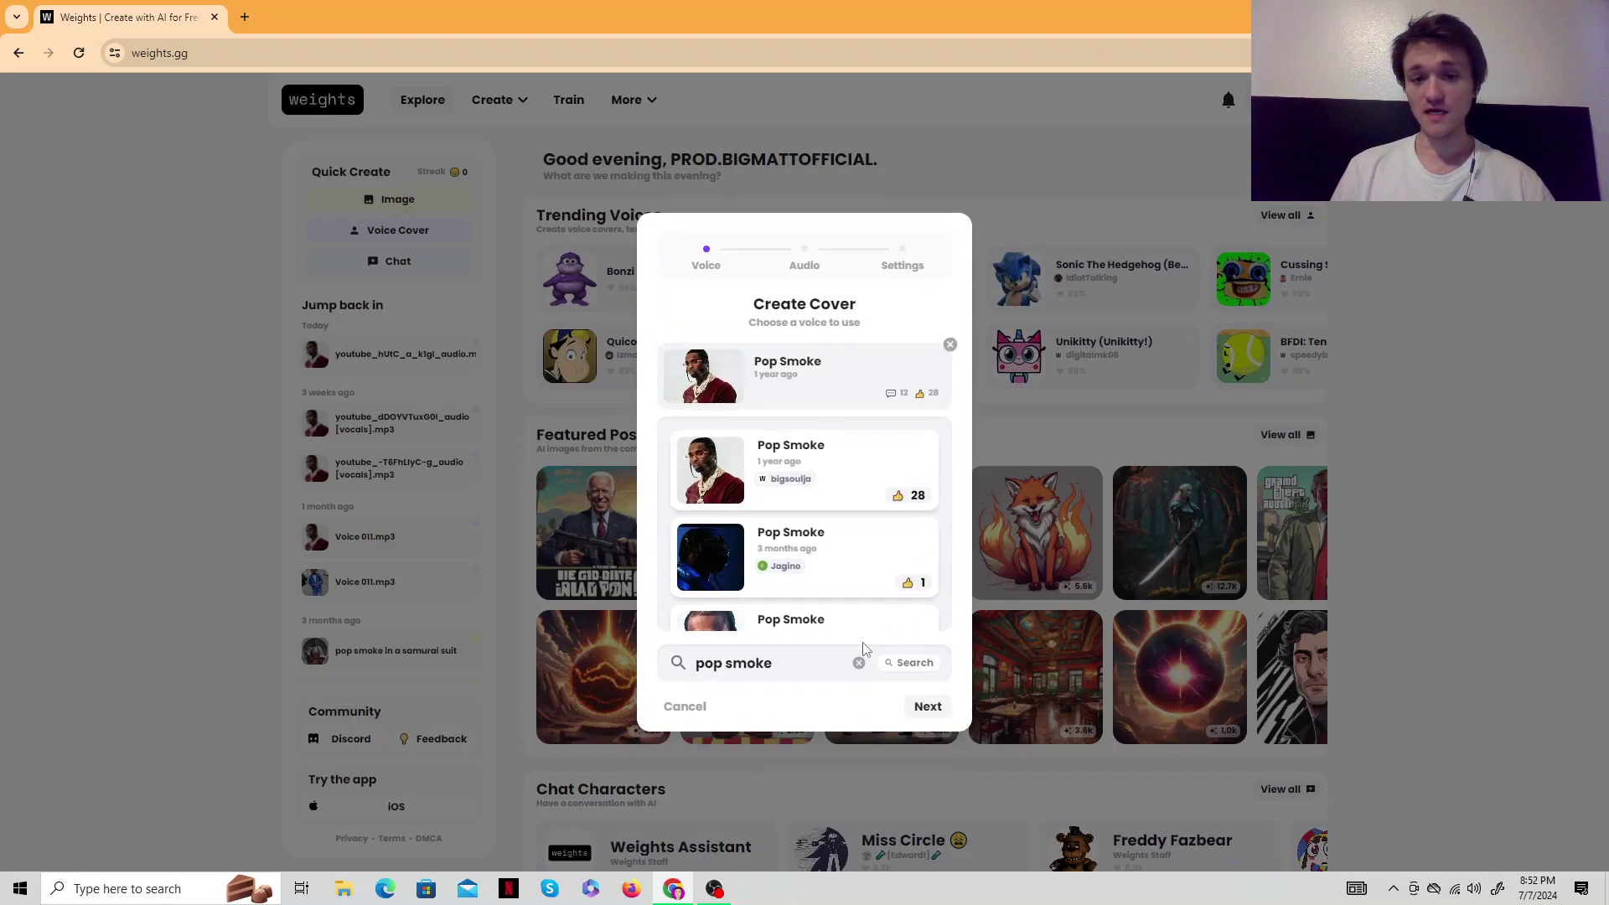
Load youtube_hUtC_a_k1gI_audio.mp3 from Downloads as the cover's input audio
click(930, 709)
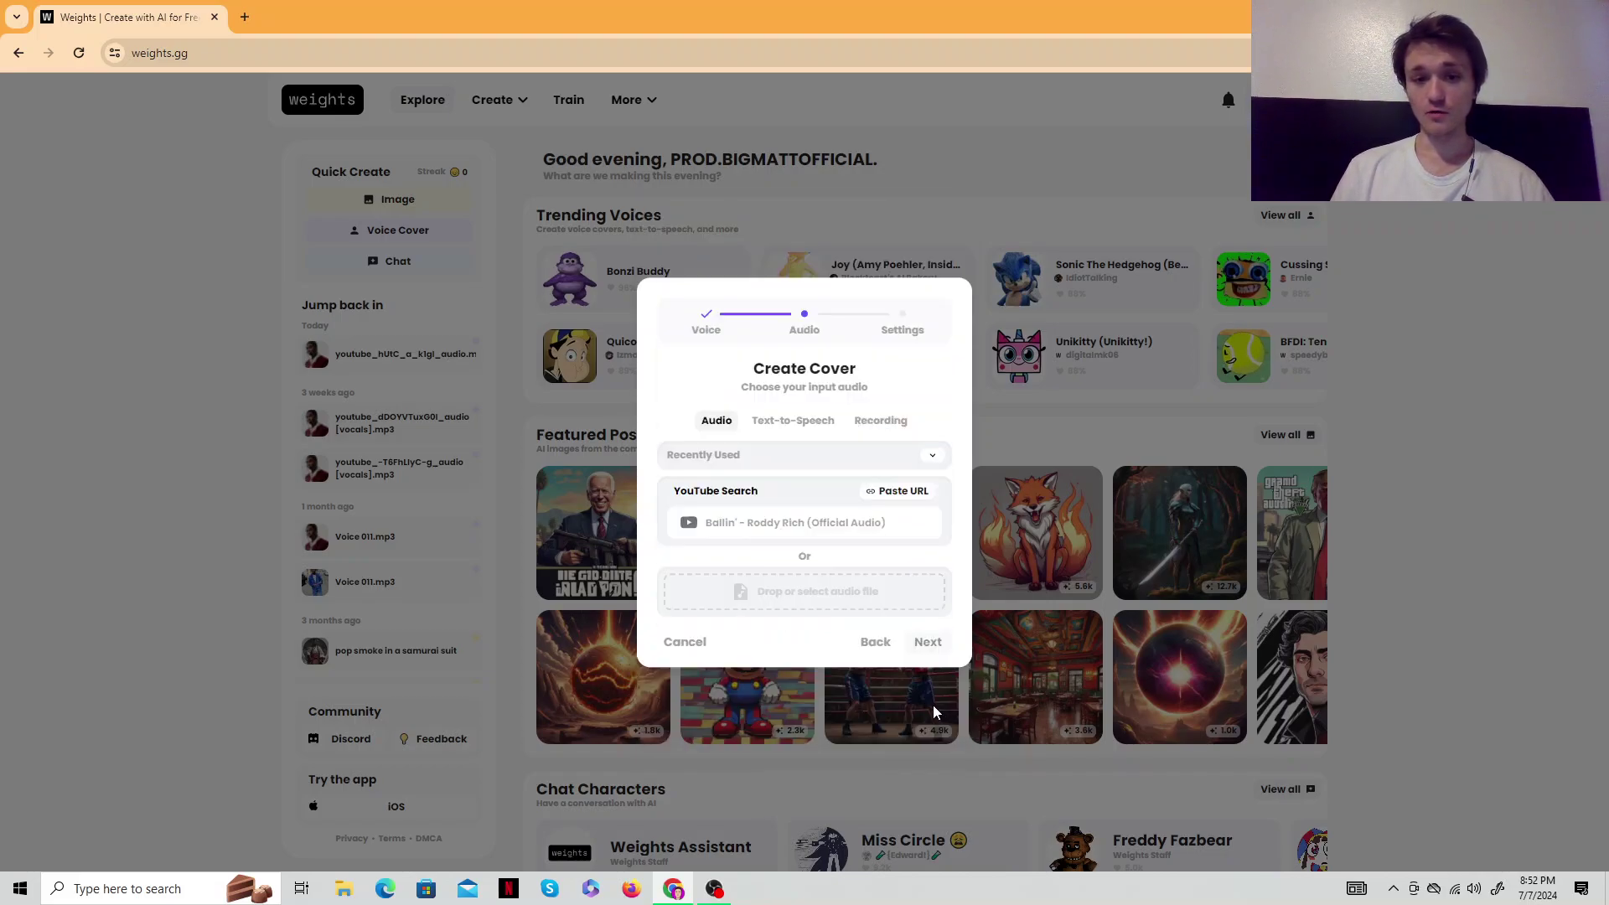
click(808, 589)
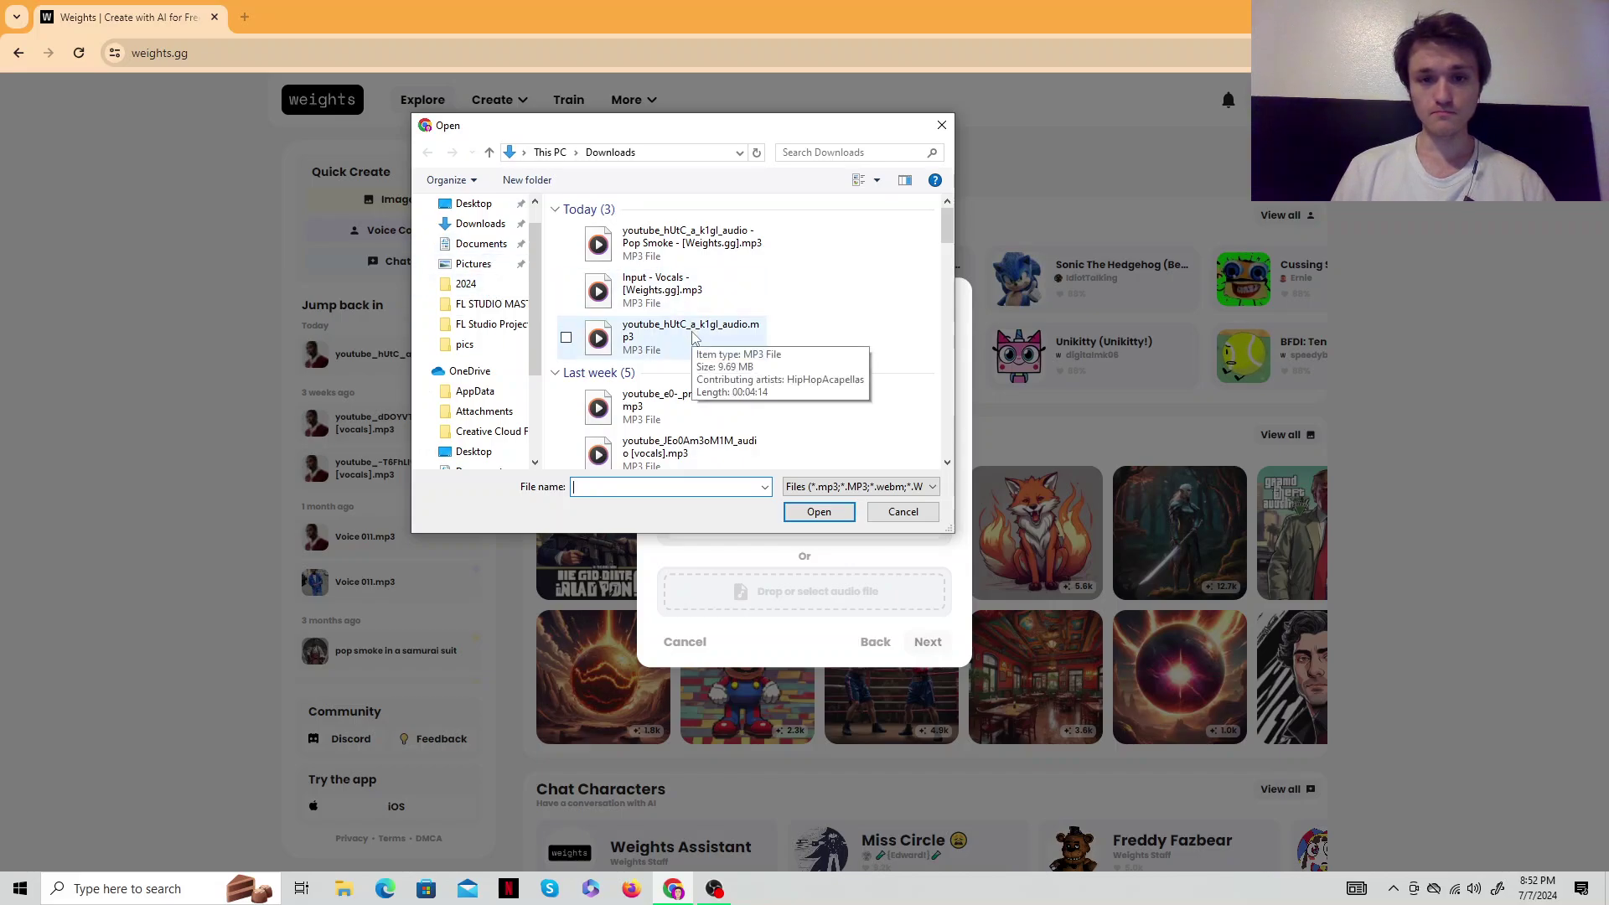
double_click(692, 336)
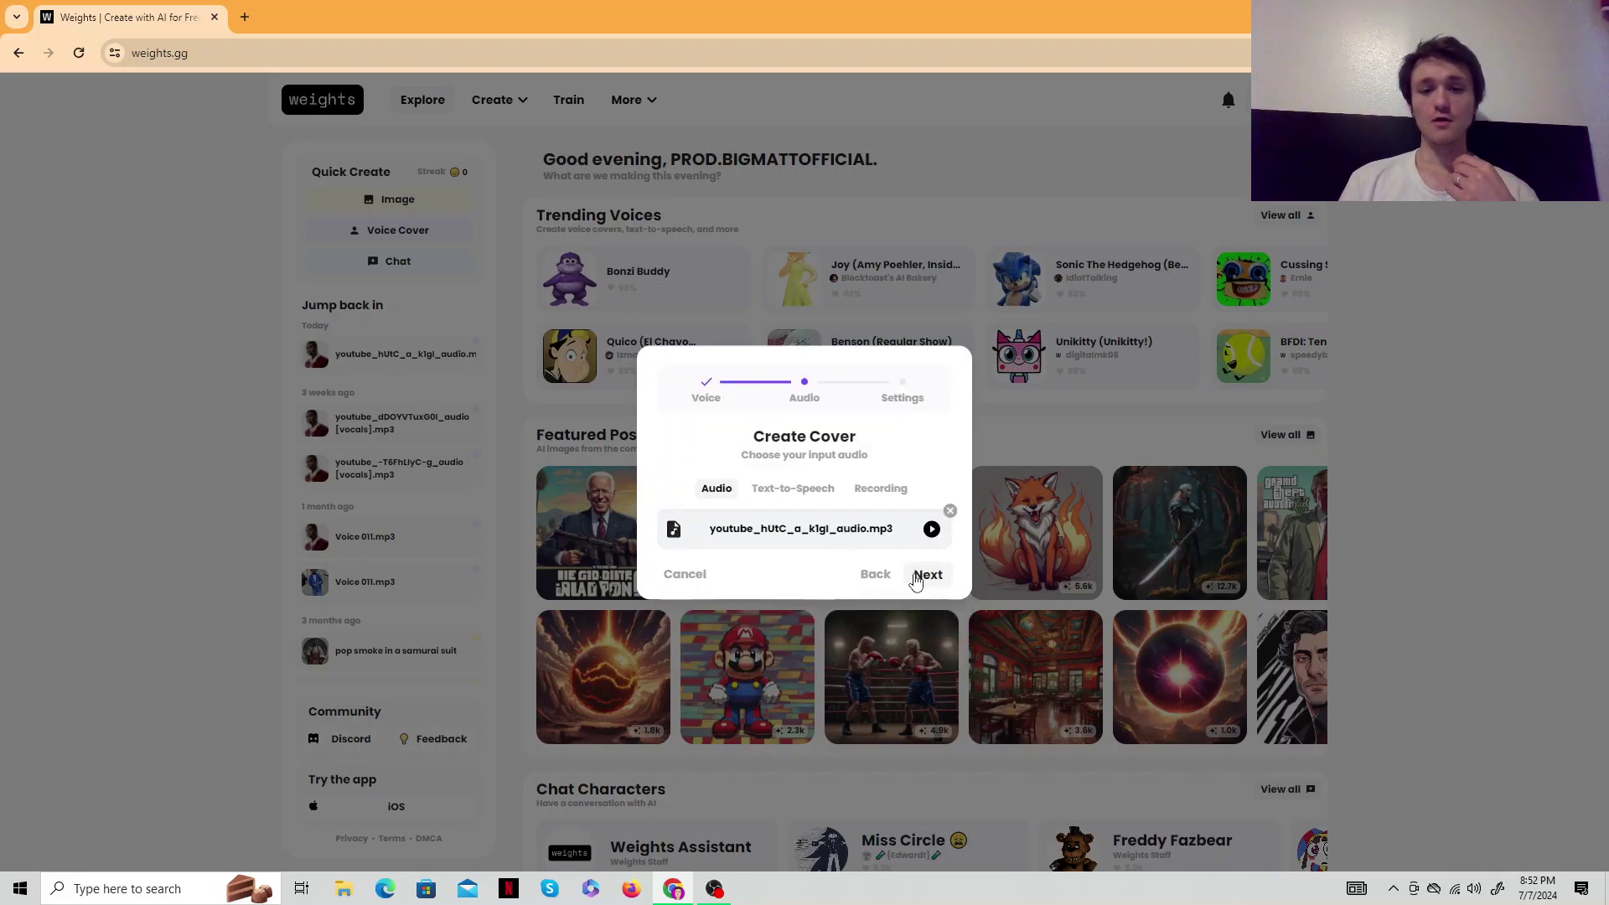
Keep the default pitch settings and create the Pop Smoke cover
click(925, 576)
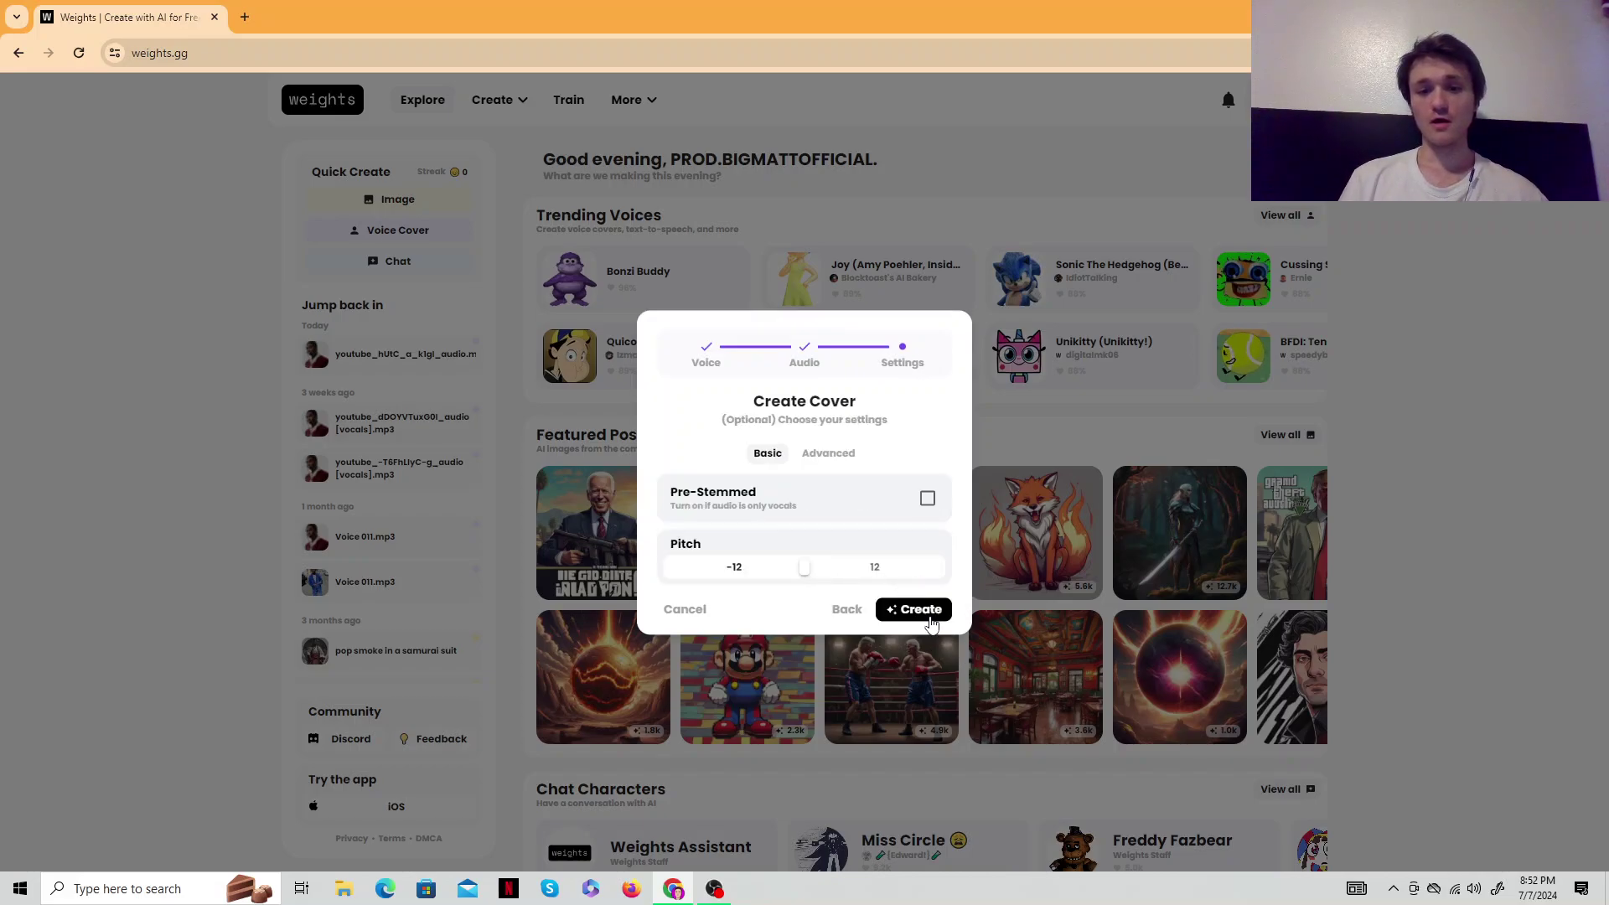
click(930, 618)
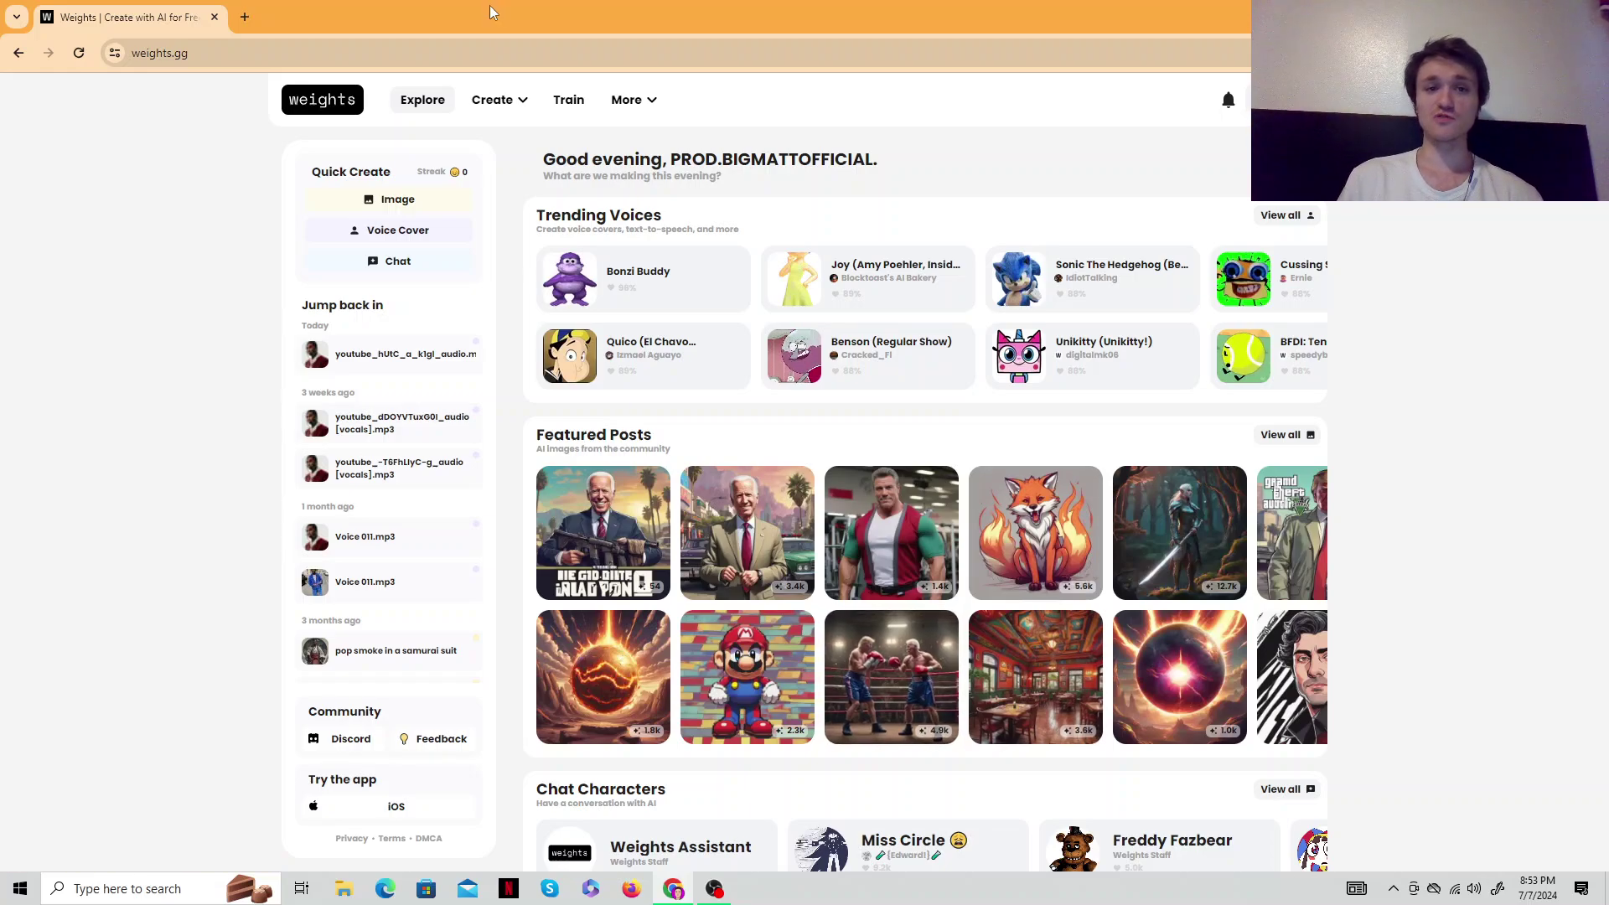
Go to Create with AI from the Create menu and scroll through its tools
click(485, 102)
click(485, 138)
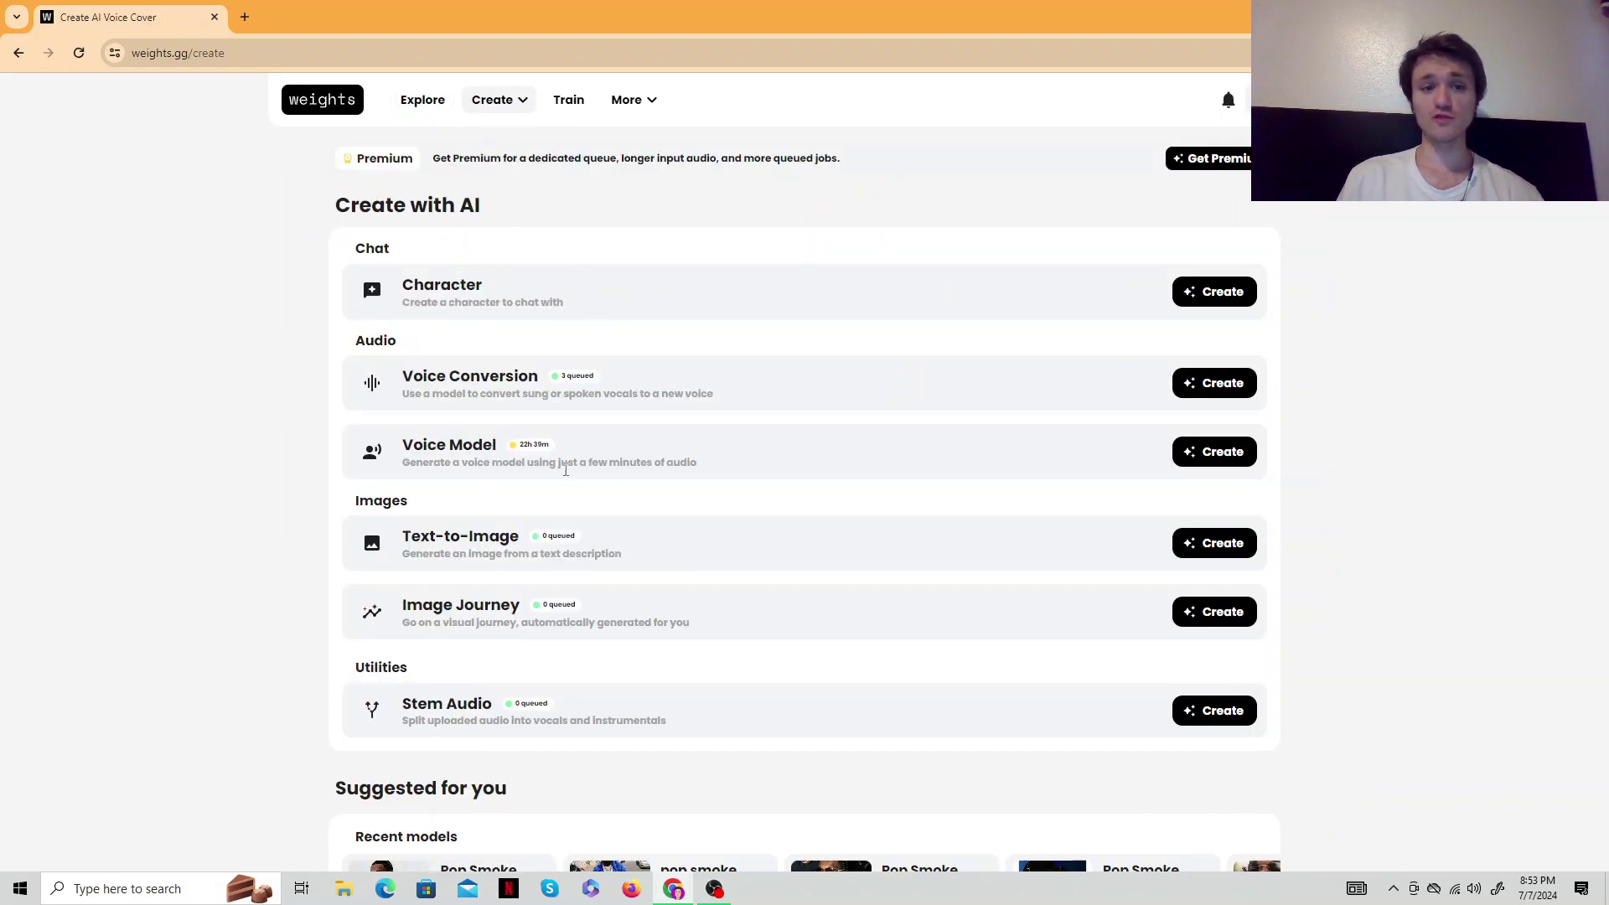
scroll(564, 473, down, 1)
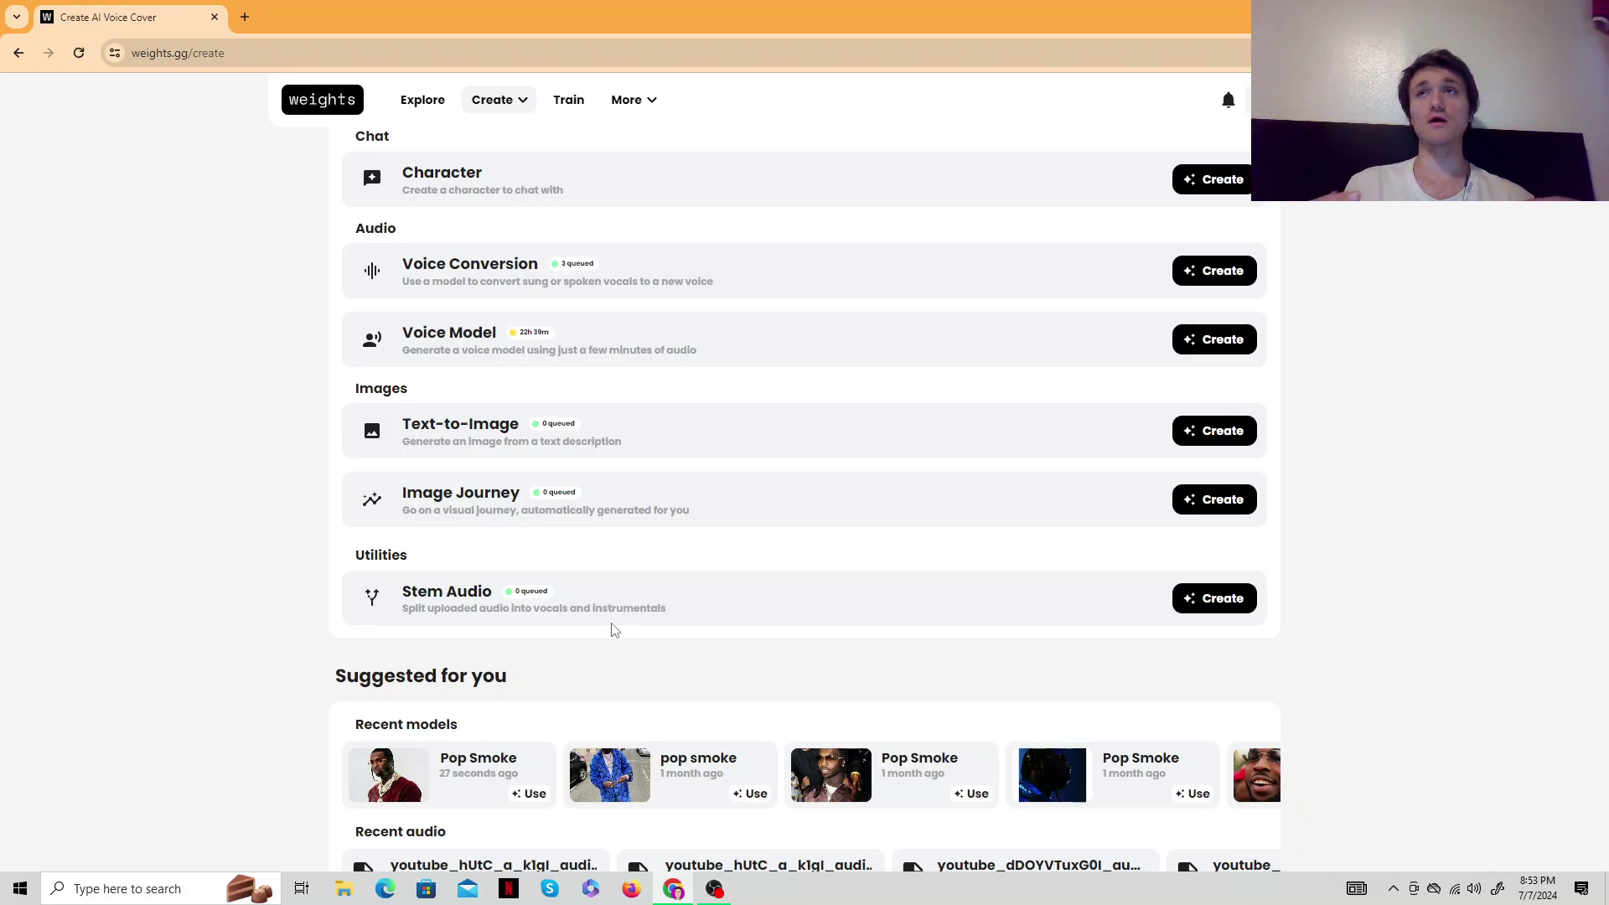
scroll(612, 630, down, 1)
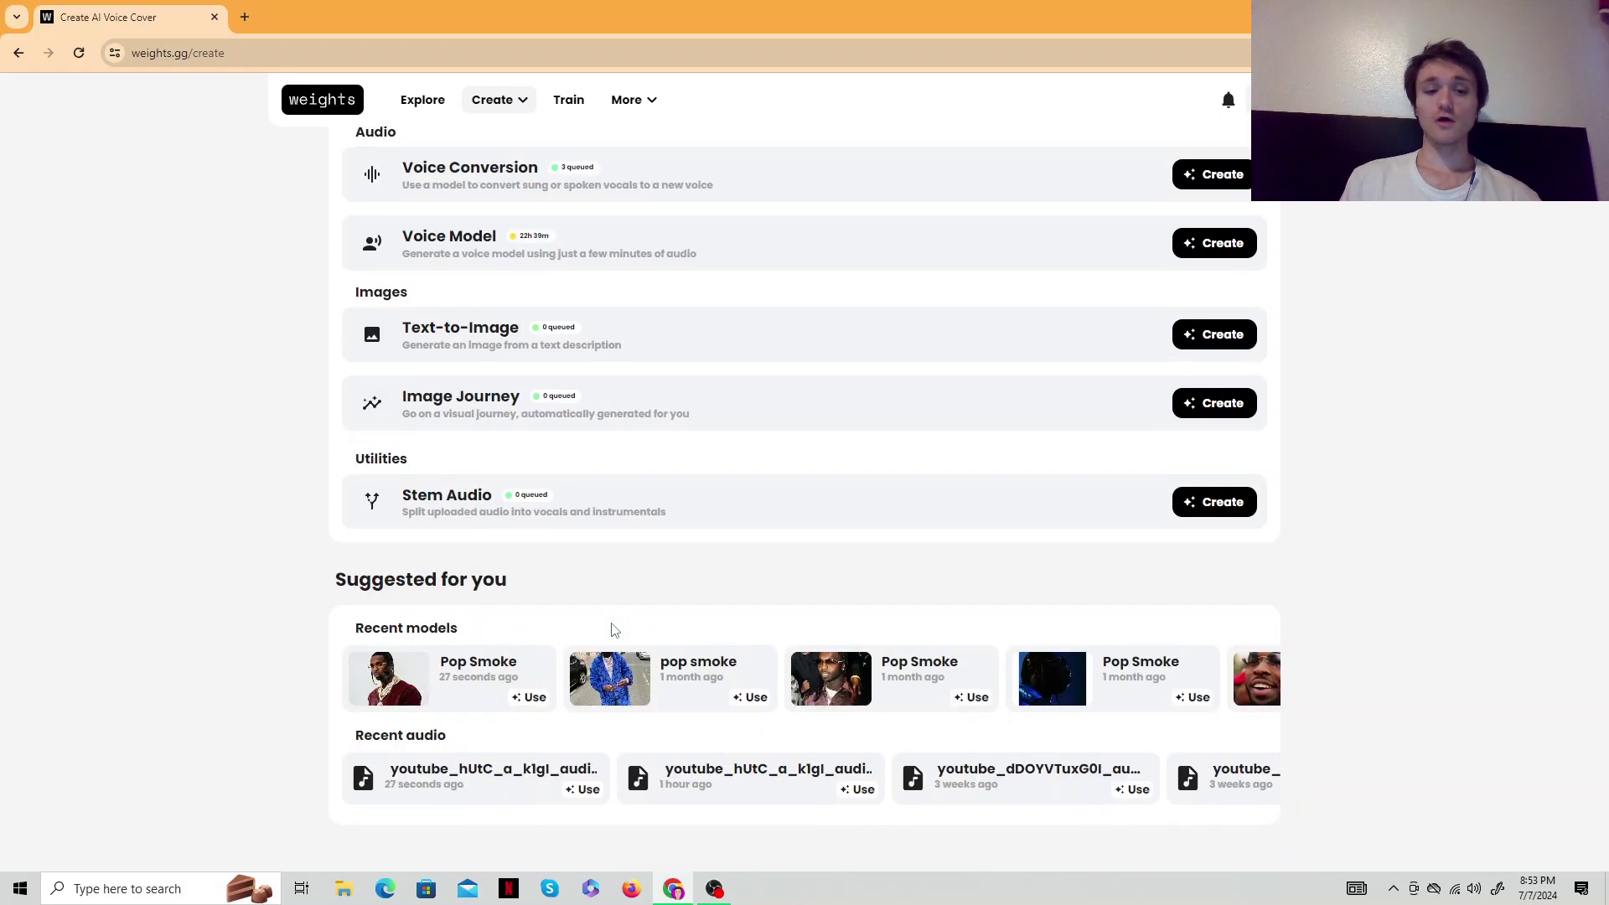
scroll(1001, 610, up, 2)
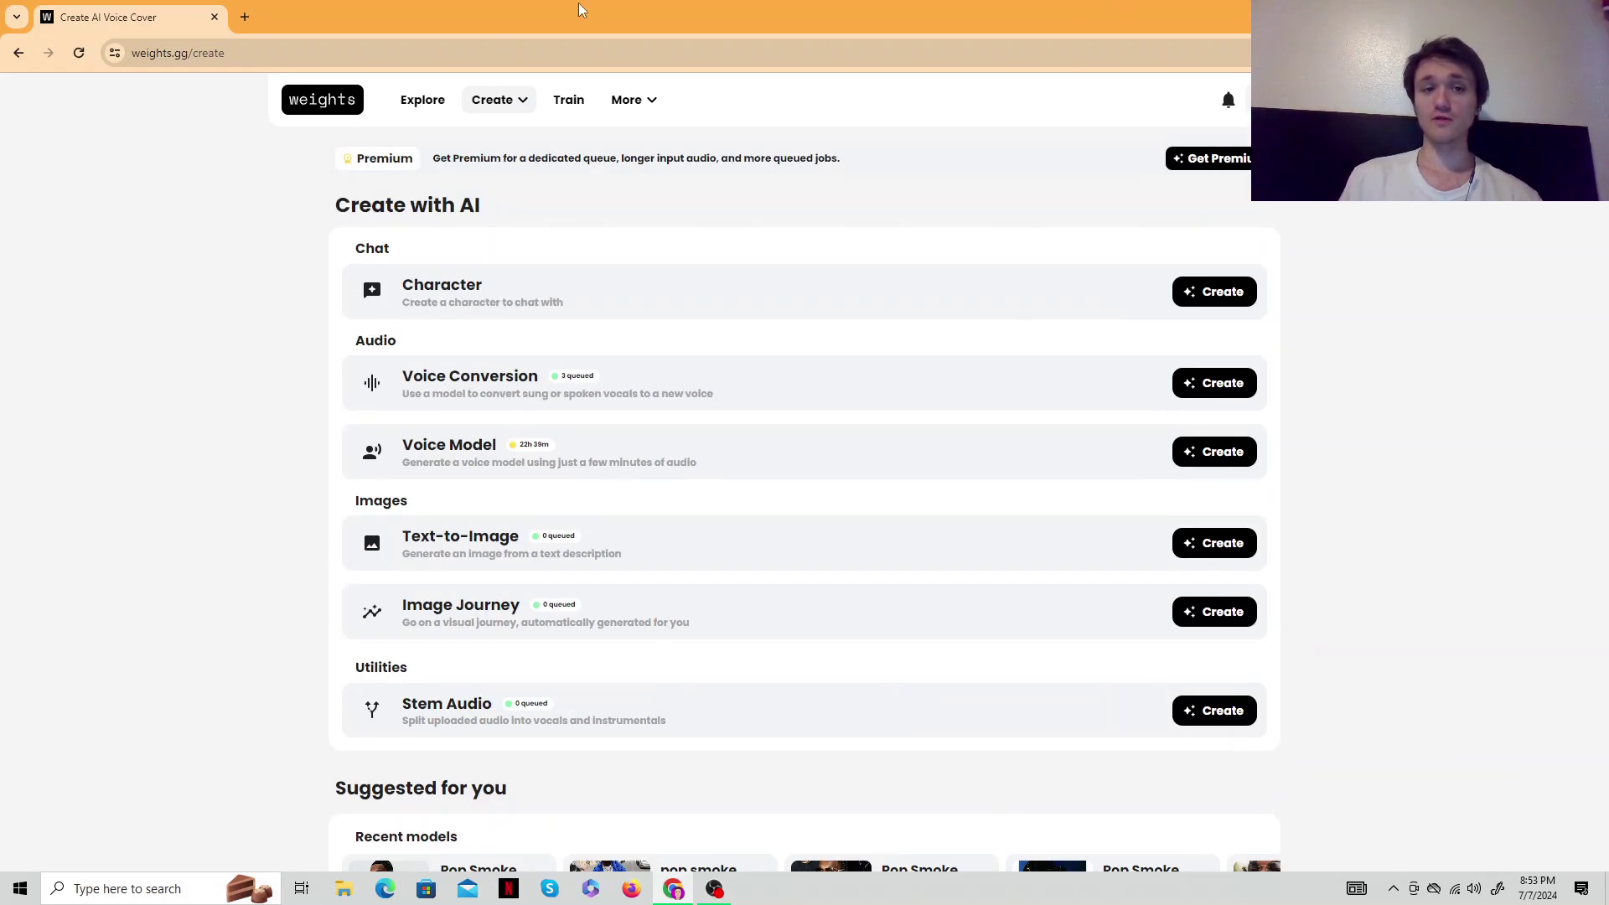
click(500, 98)
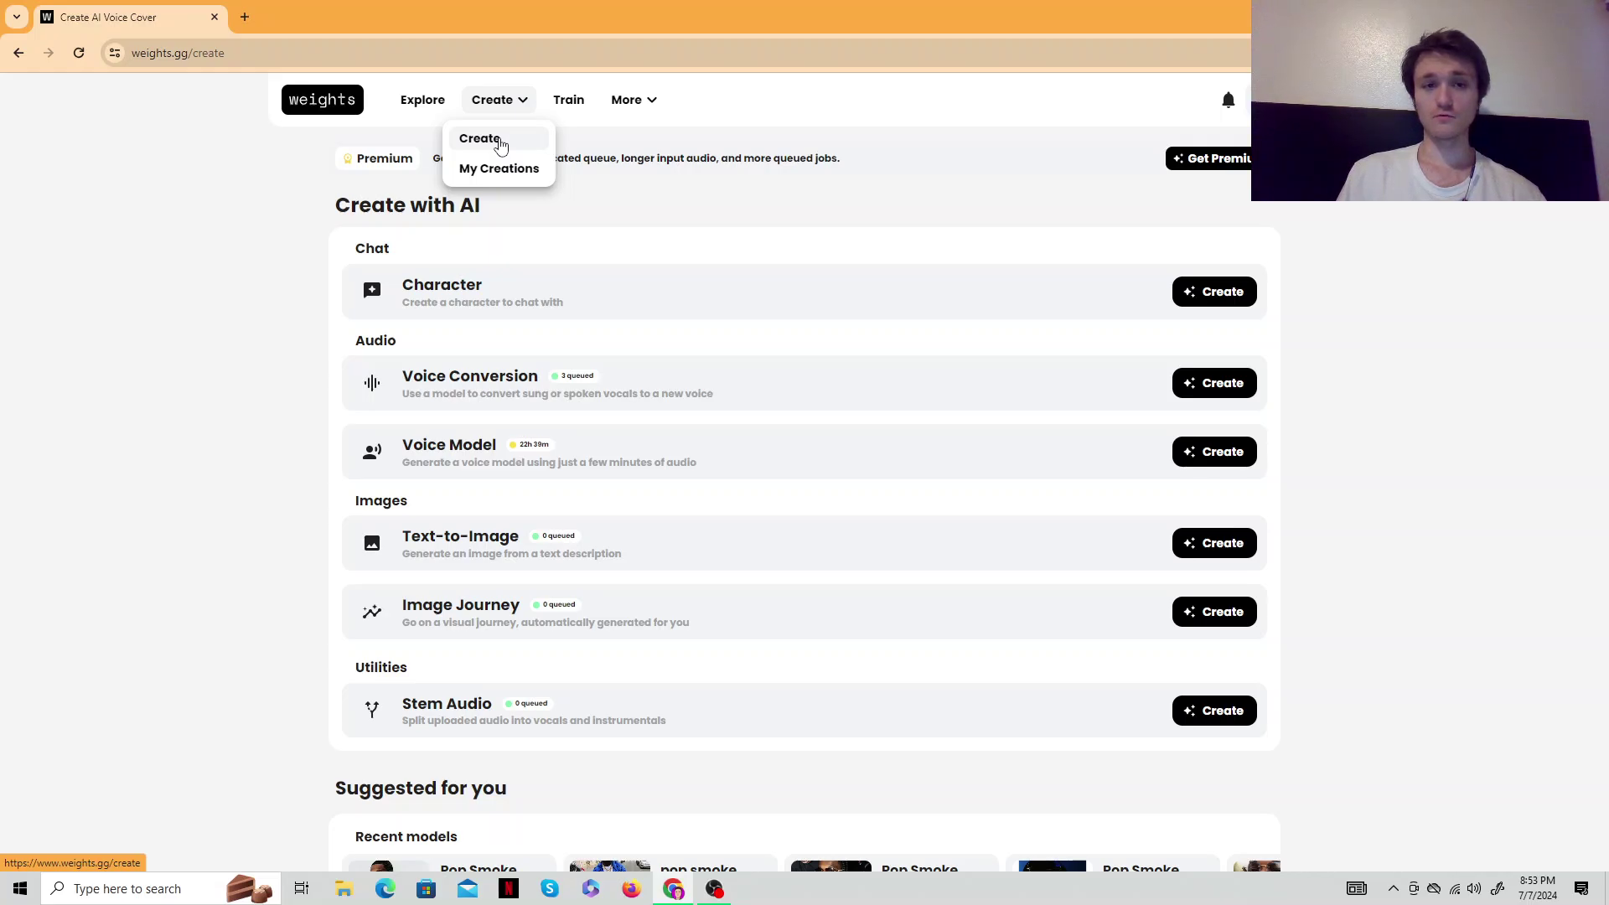
Start a voice conversion, search voices for 'juice world', then clear it and cancel
click(500, 143)
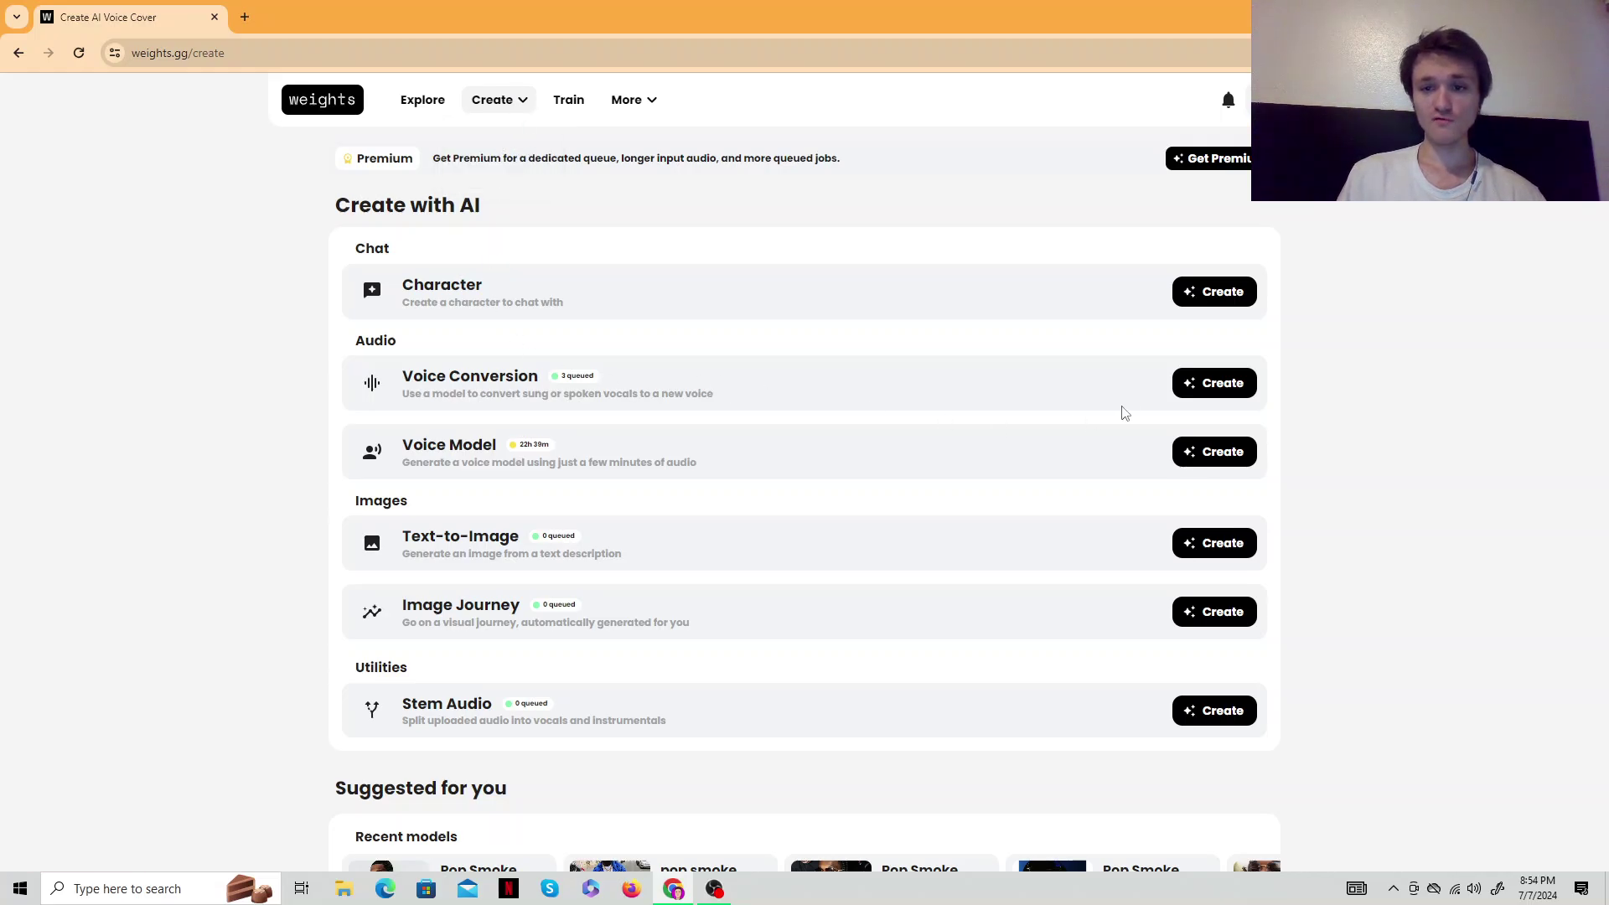
click(1214, 382)
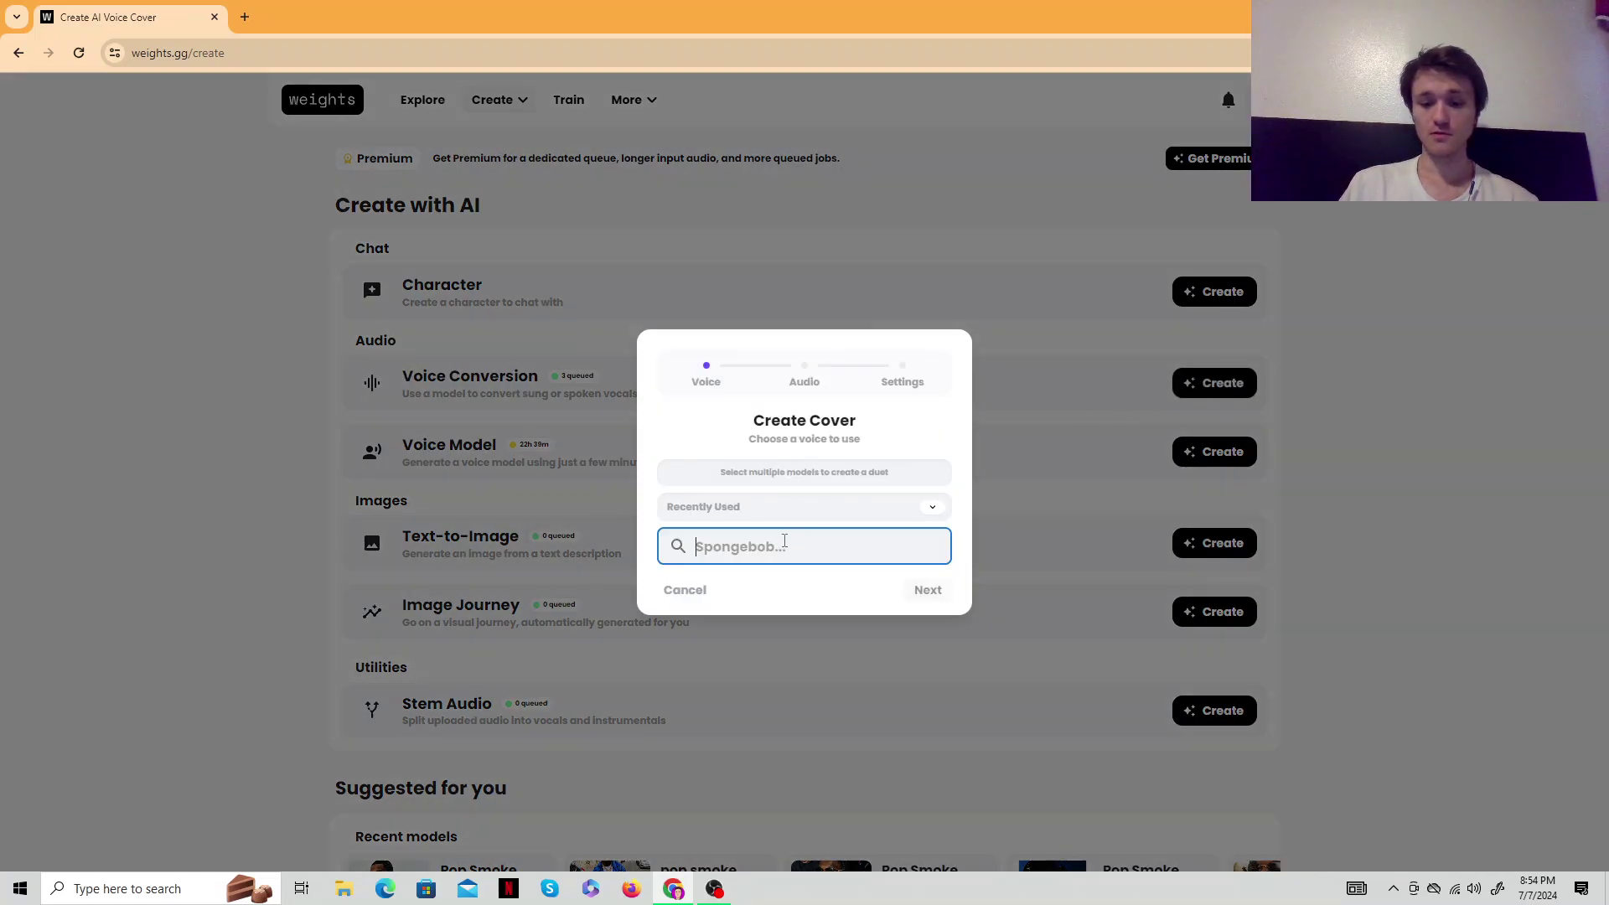
text(juice )
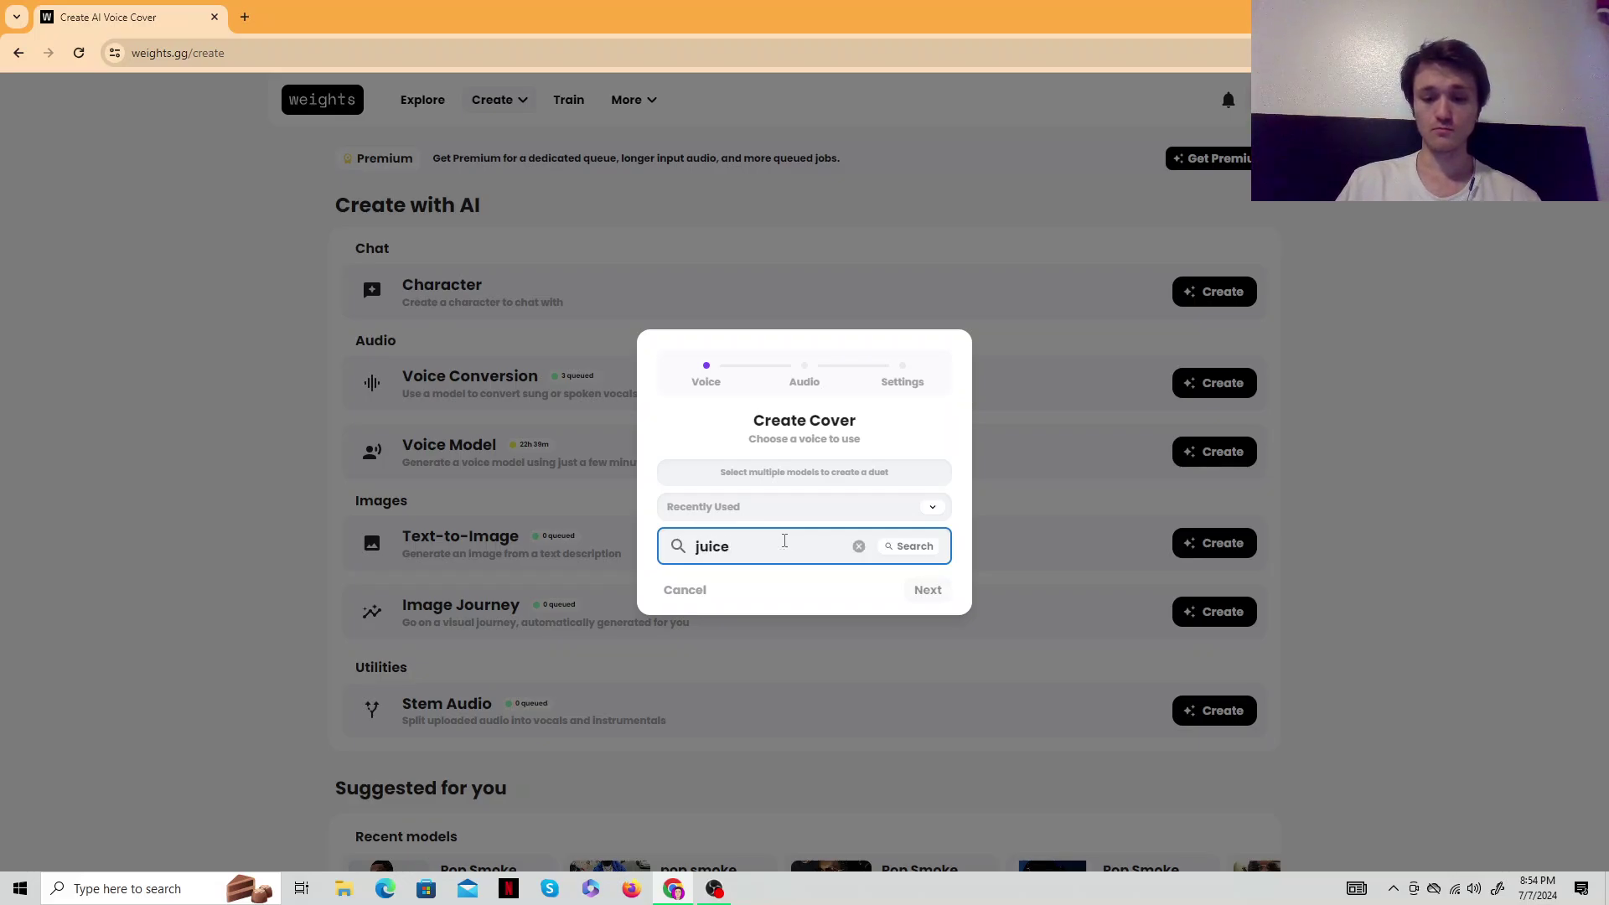
text(world)
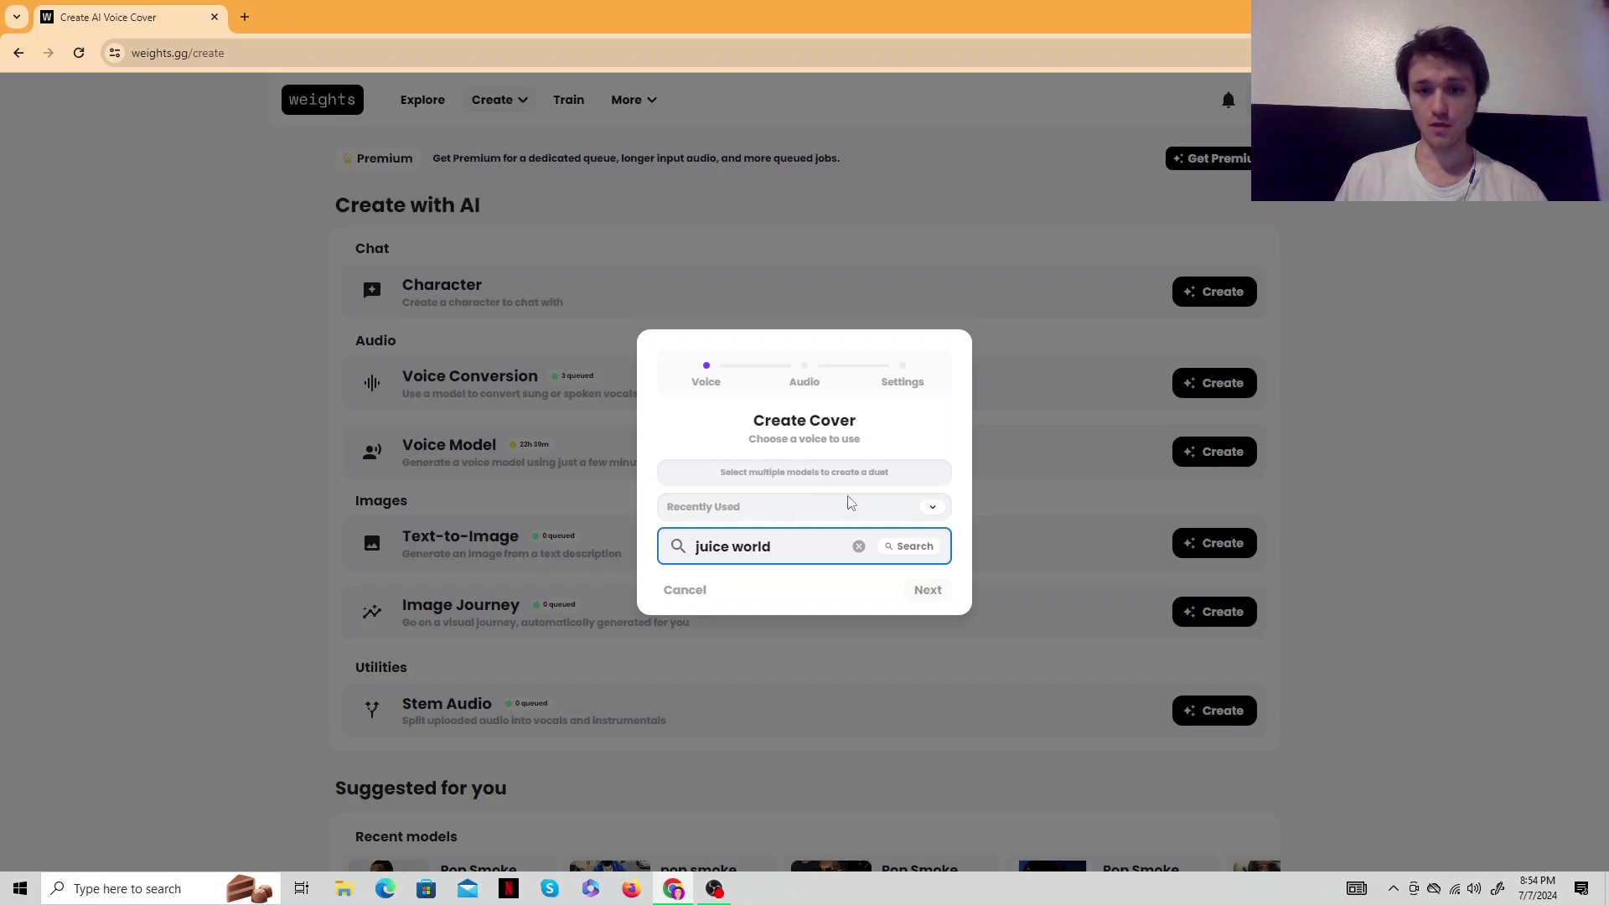
click(884, 555)
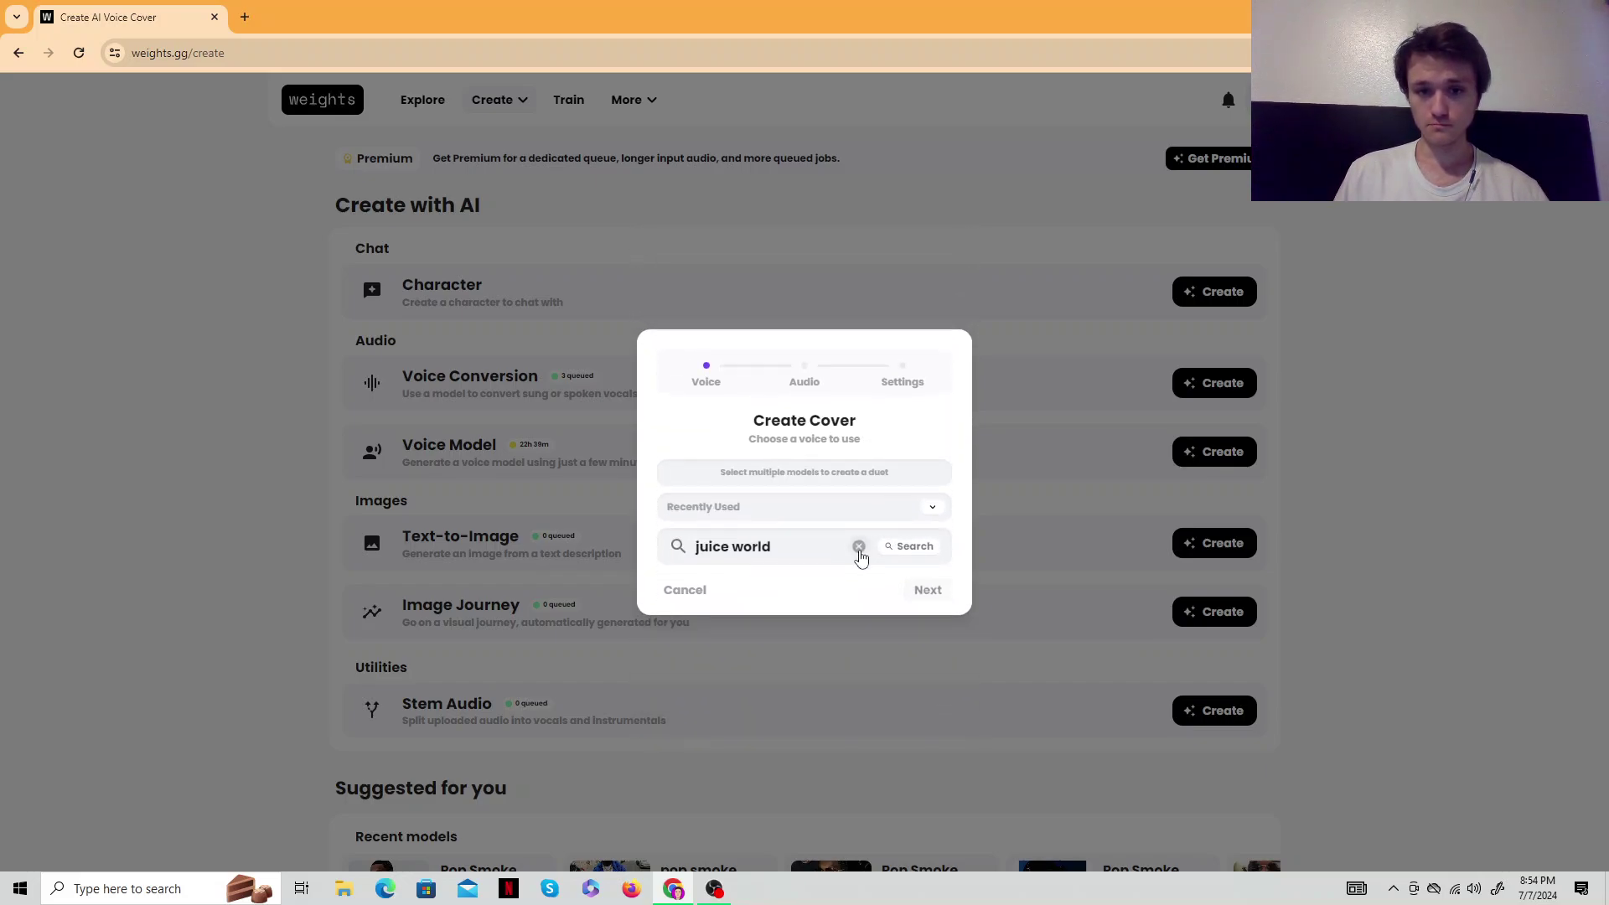
click(859, 546)
click(684, 591)
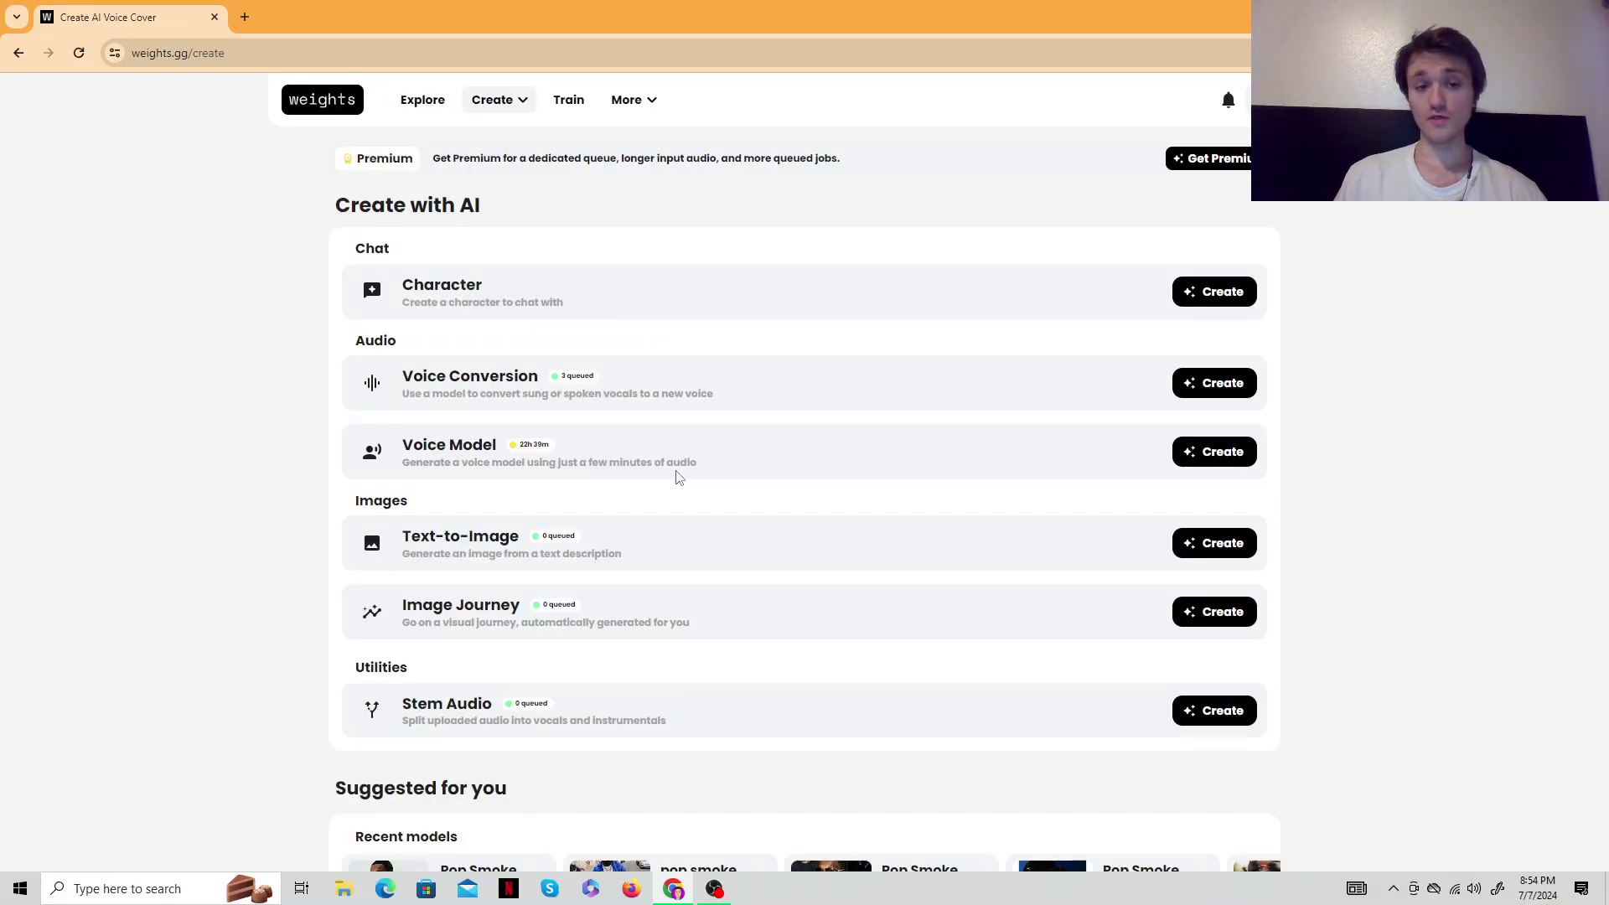
scroll(677, 474, down, 2)
scroll(679, 477, up, 2)
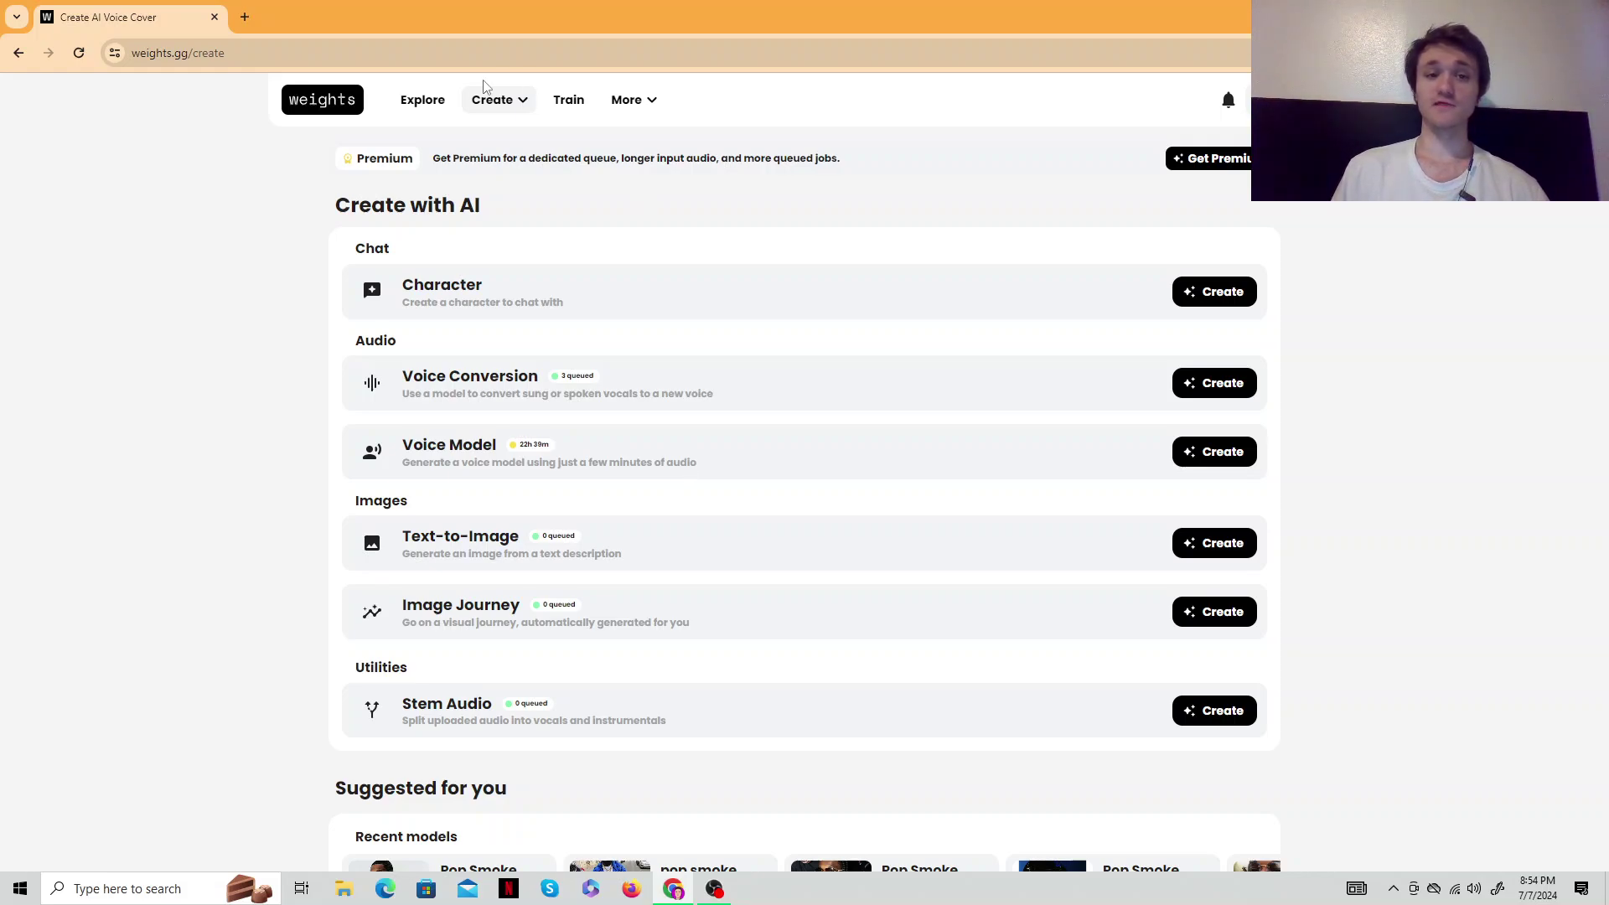
click(471, 112)
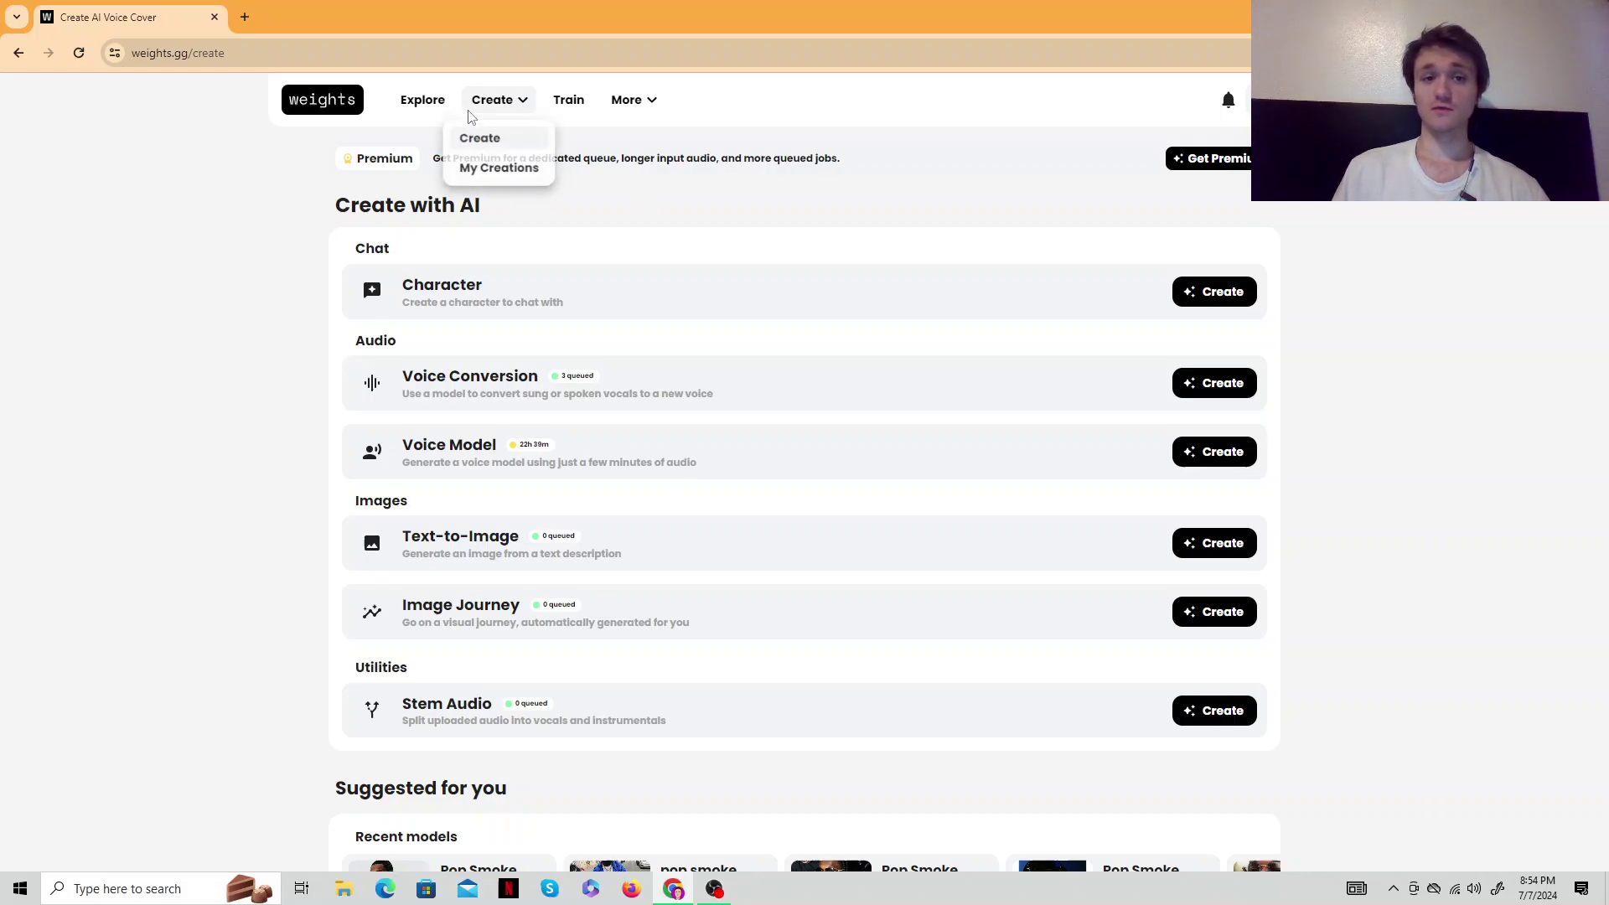
Play the newest youtube_hUtC_a_k1gI_audio.mp3 Pop Smoke cover in My Creations
click(485, 169)
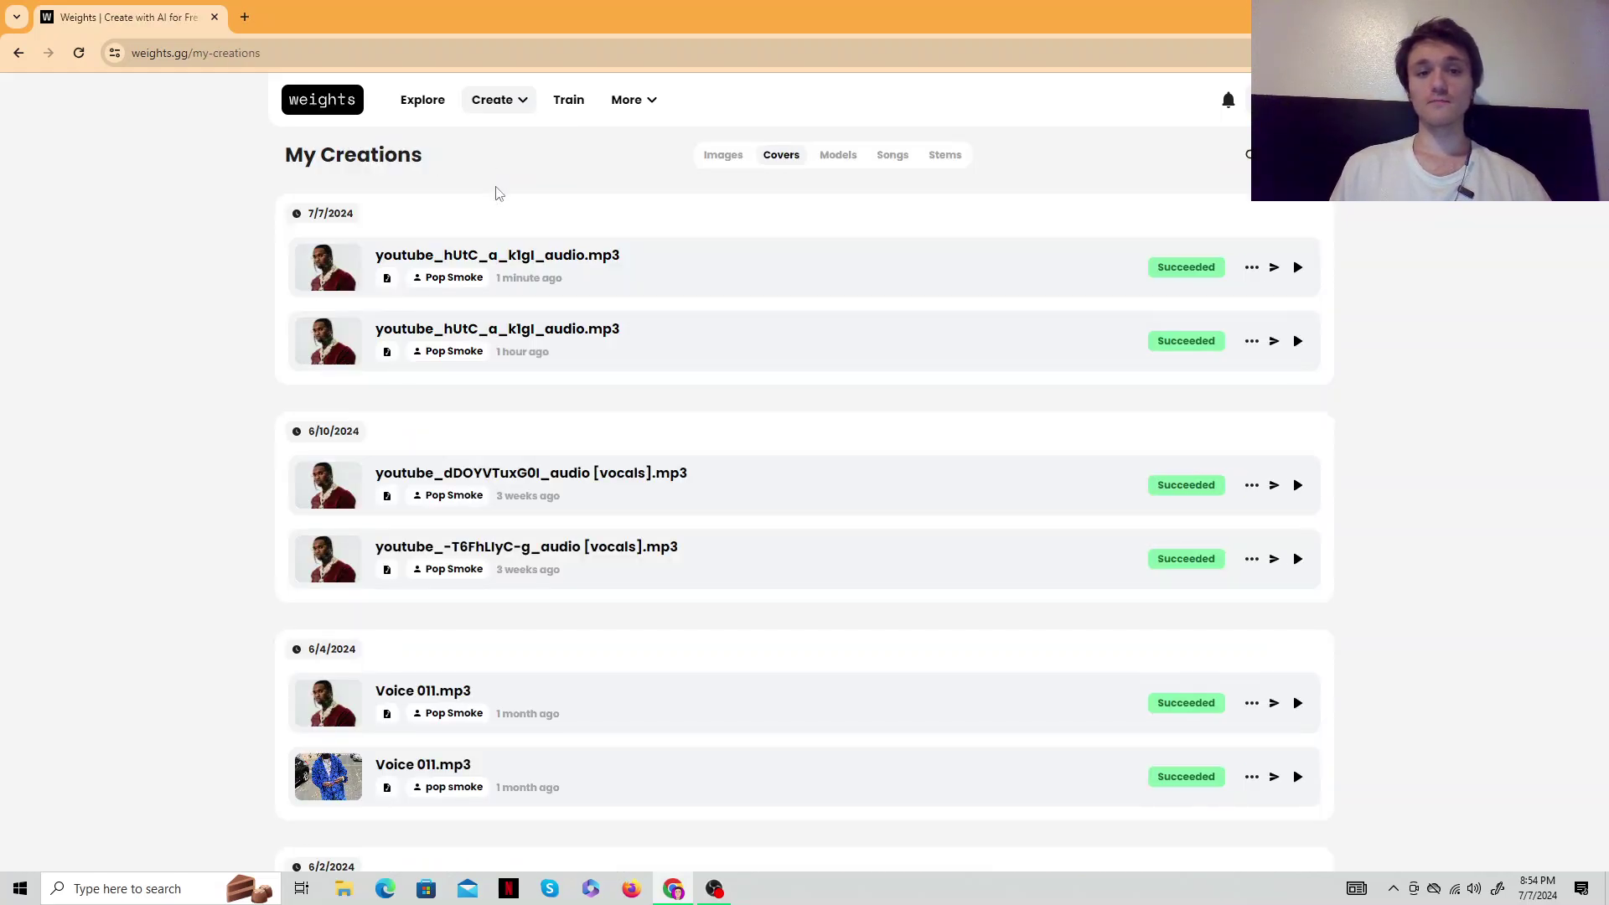
click(1301, 269)
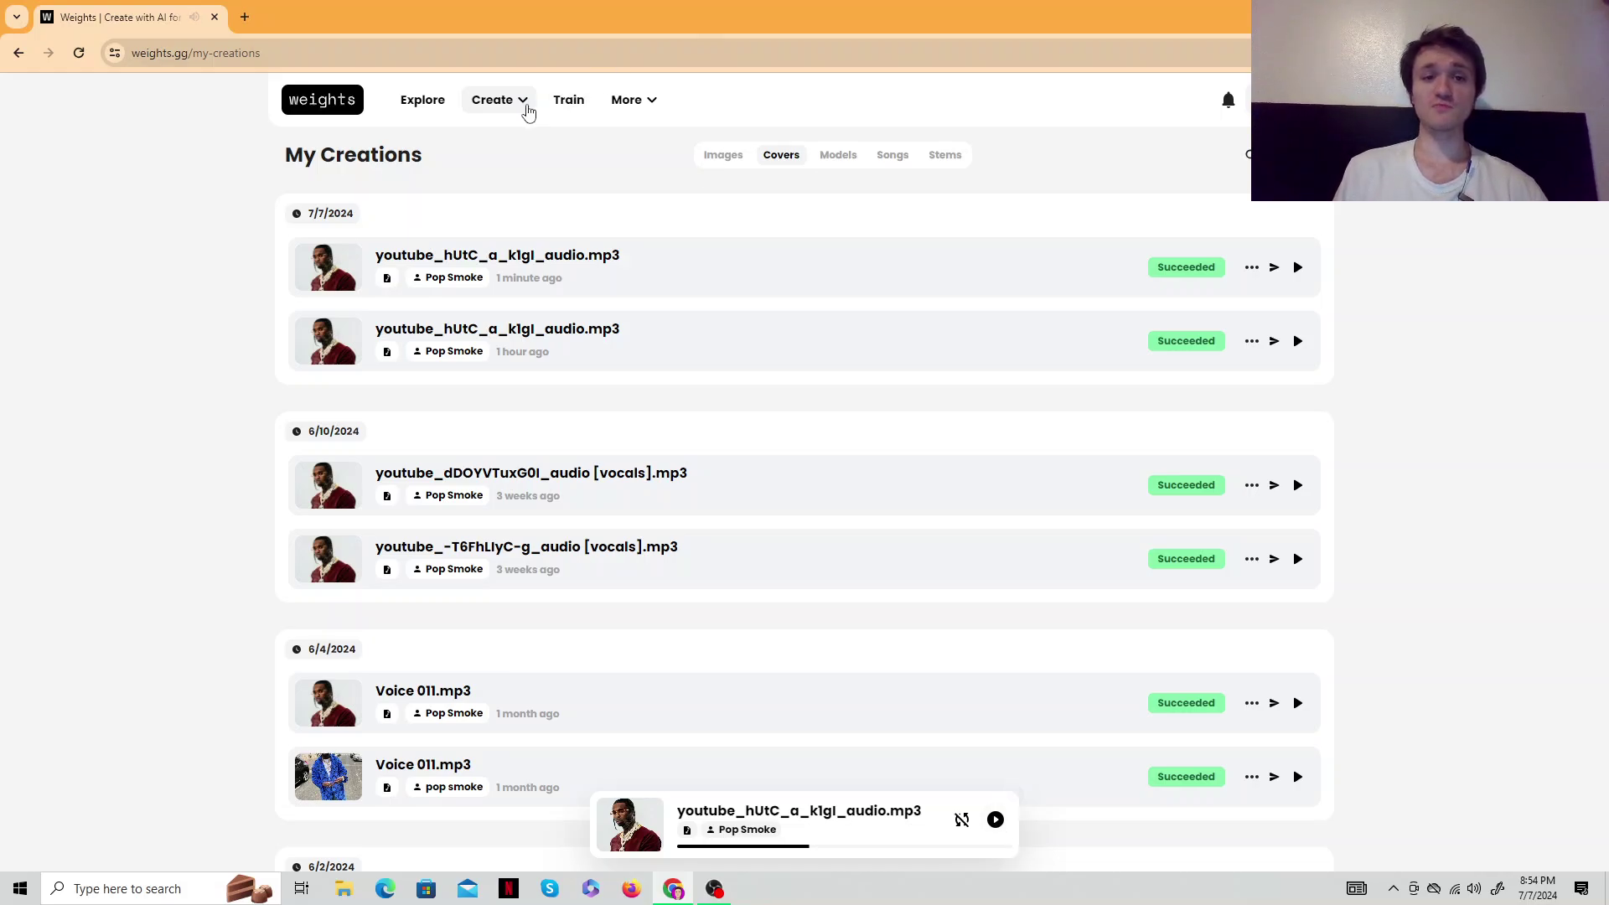
Start a new cover, browse the 'pop smoke' voice results, and cancel without choosing
click(498, 100)
click(490, 137)
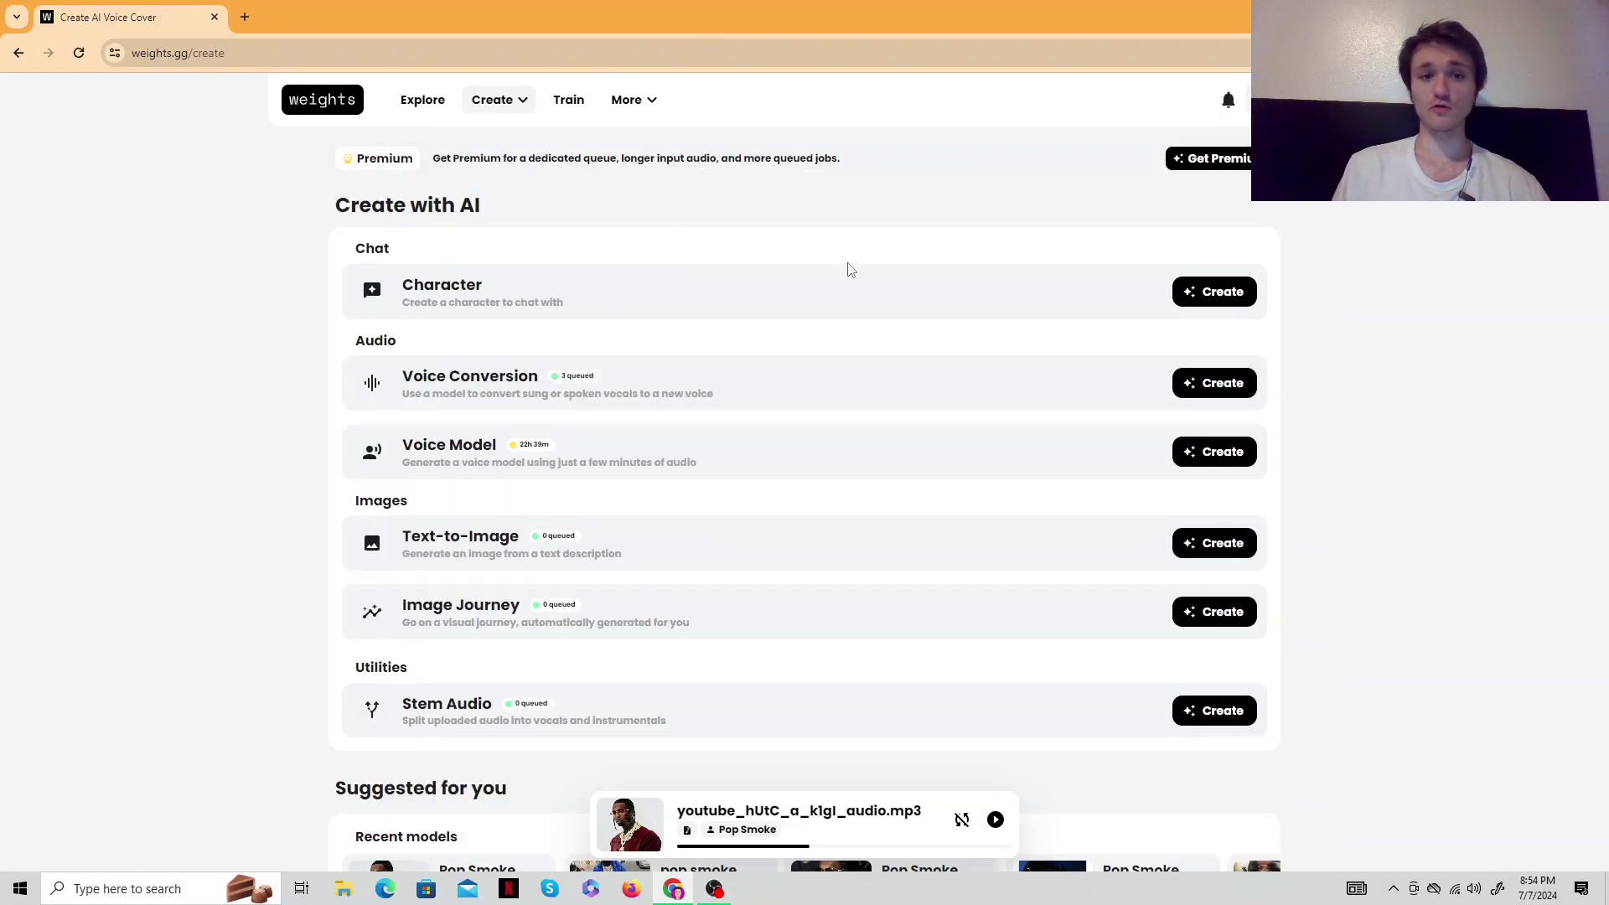
click(1198, 388)
text(pop smoke)
key(Return)
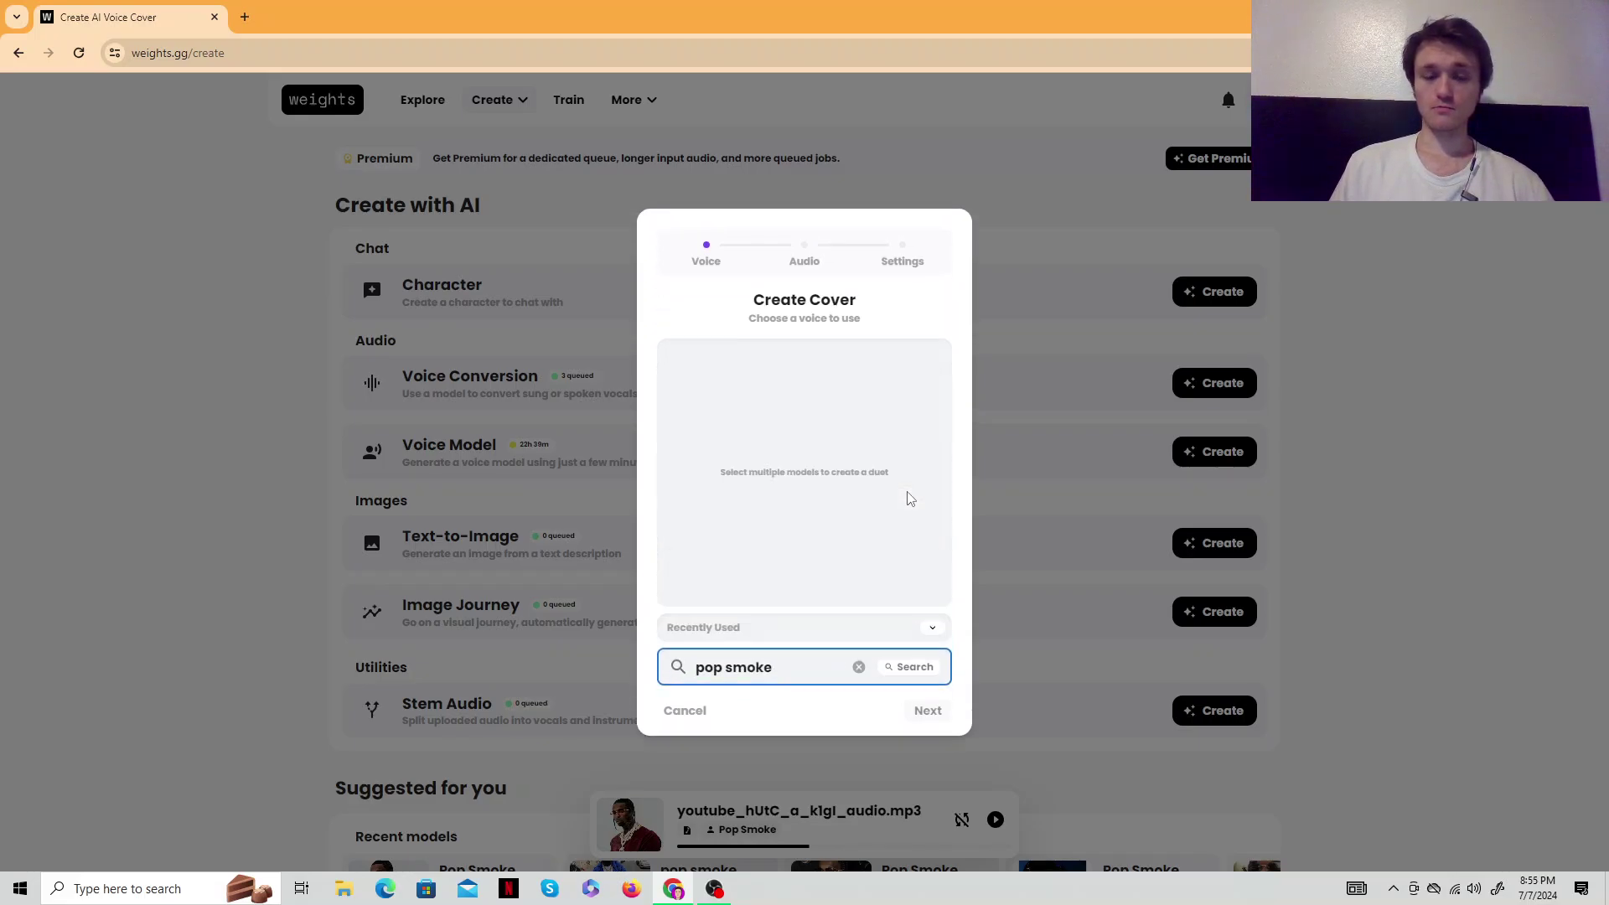
scroll(909, 499, down, 3)
scroll(909, 501, up, 1)
scroll(886, 415, down, 1)
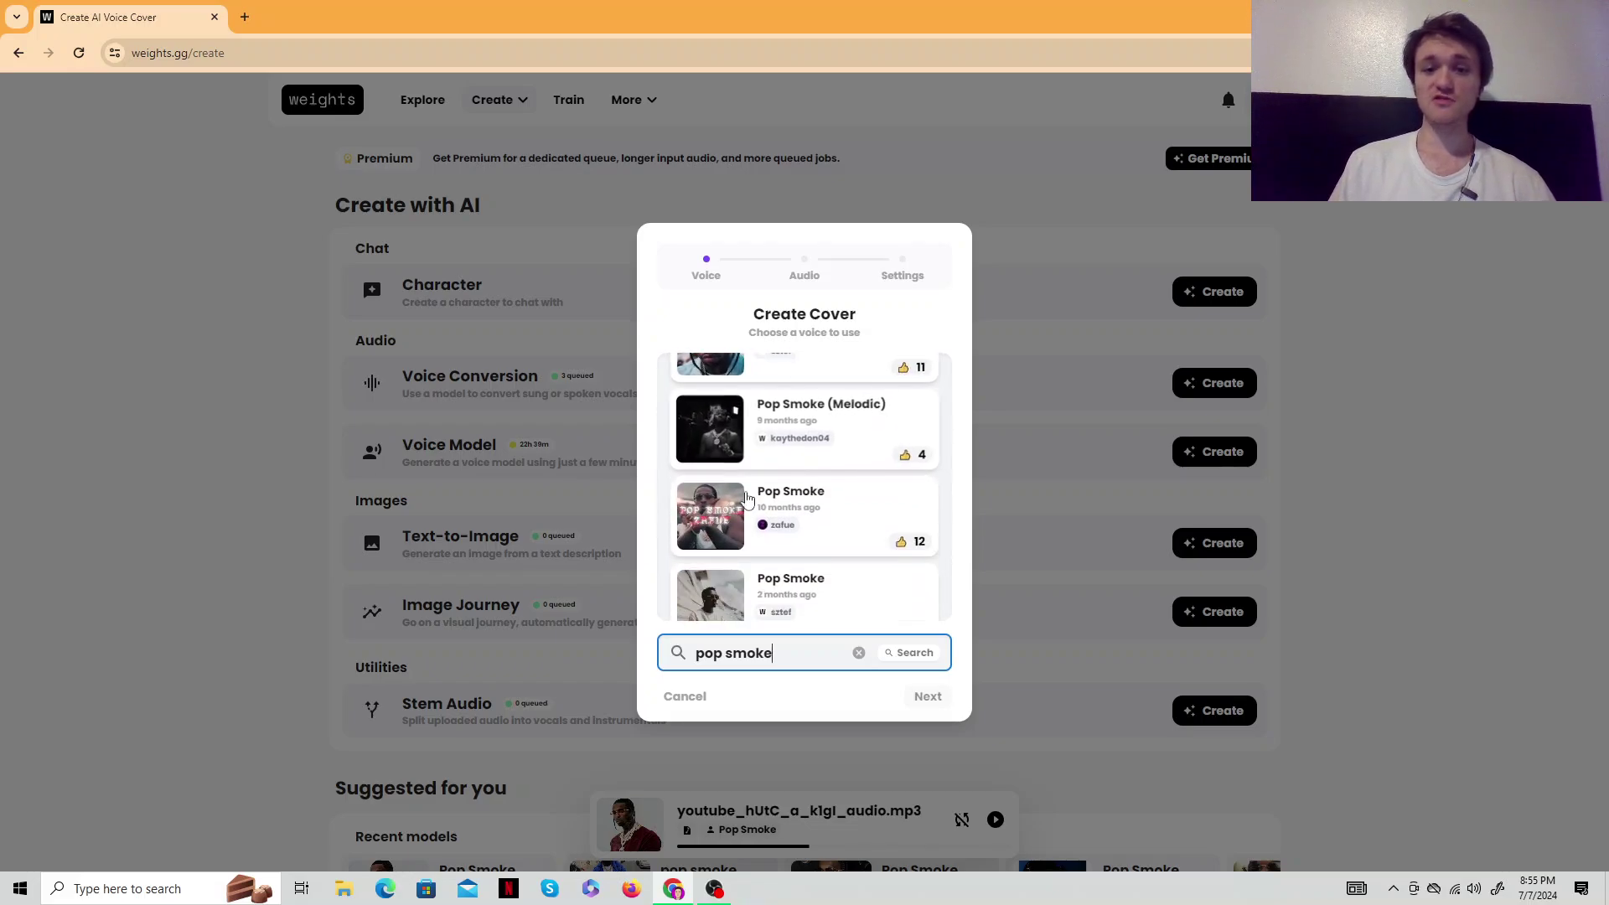
scroll(918, 507, down, 1)
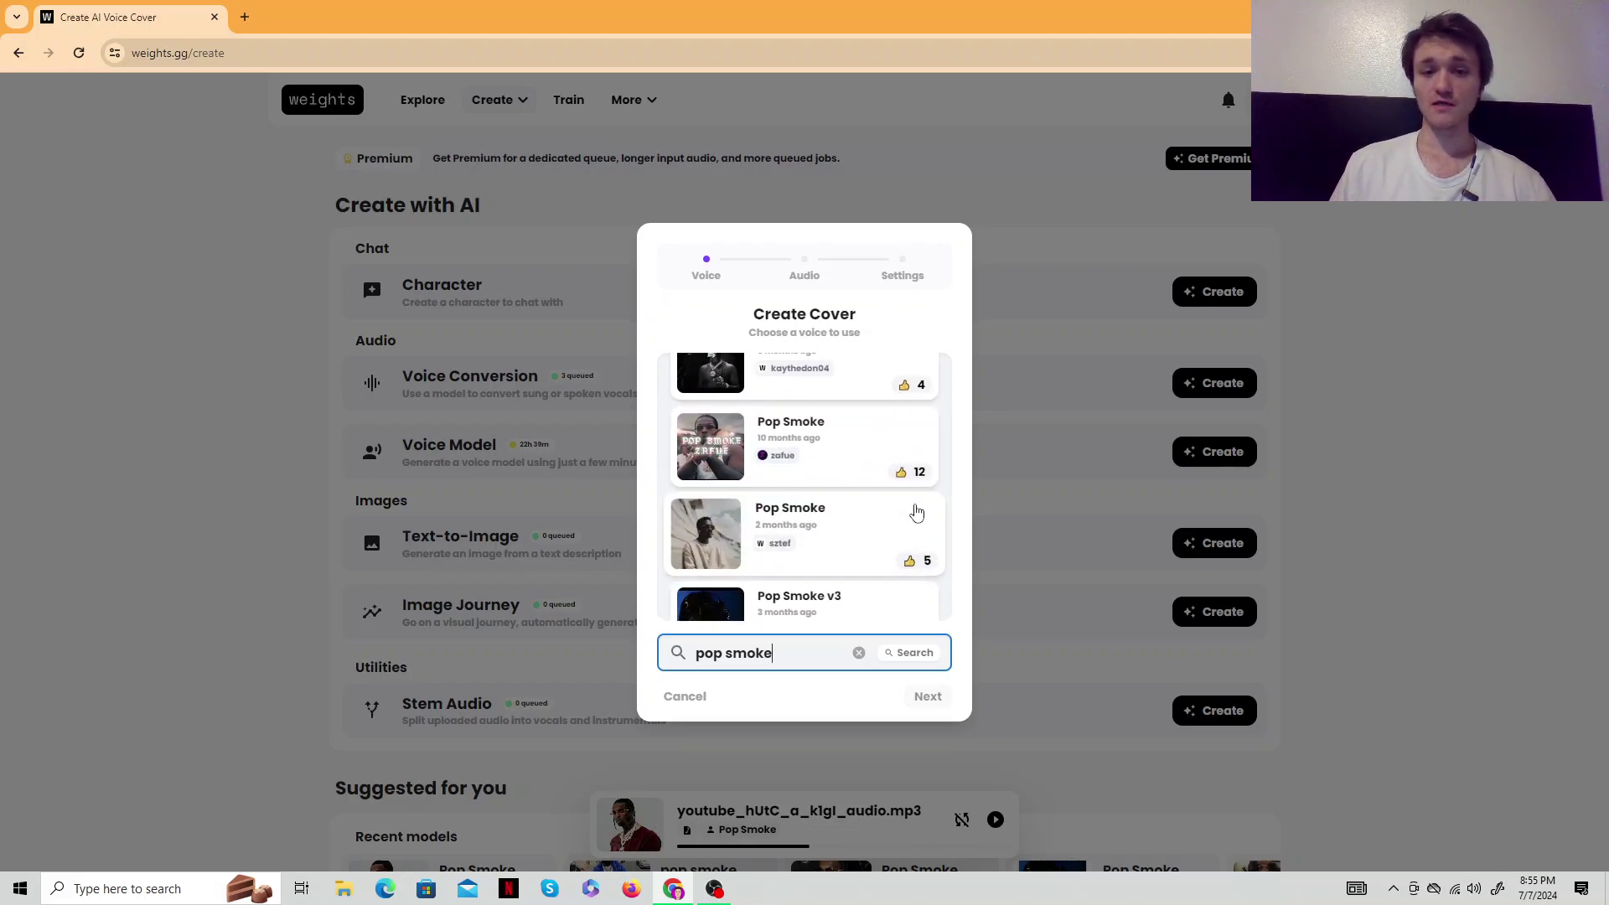
scroll(915, 512, down, 3)
scroll(915, 512, down, 2)
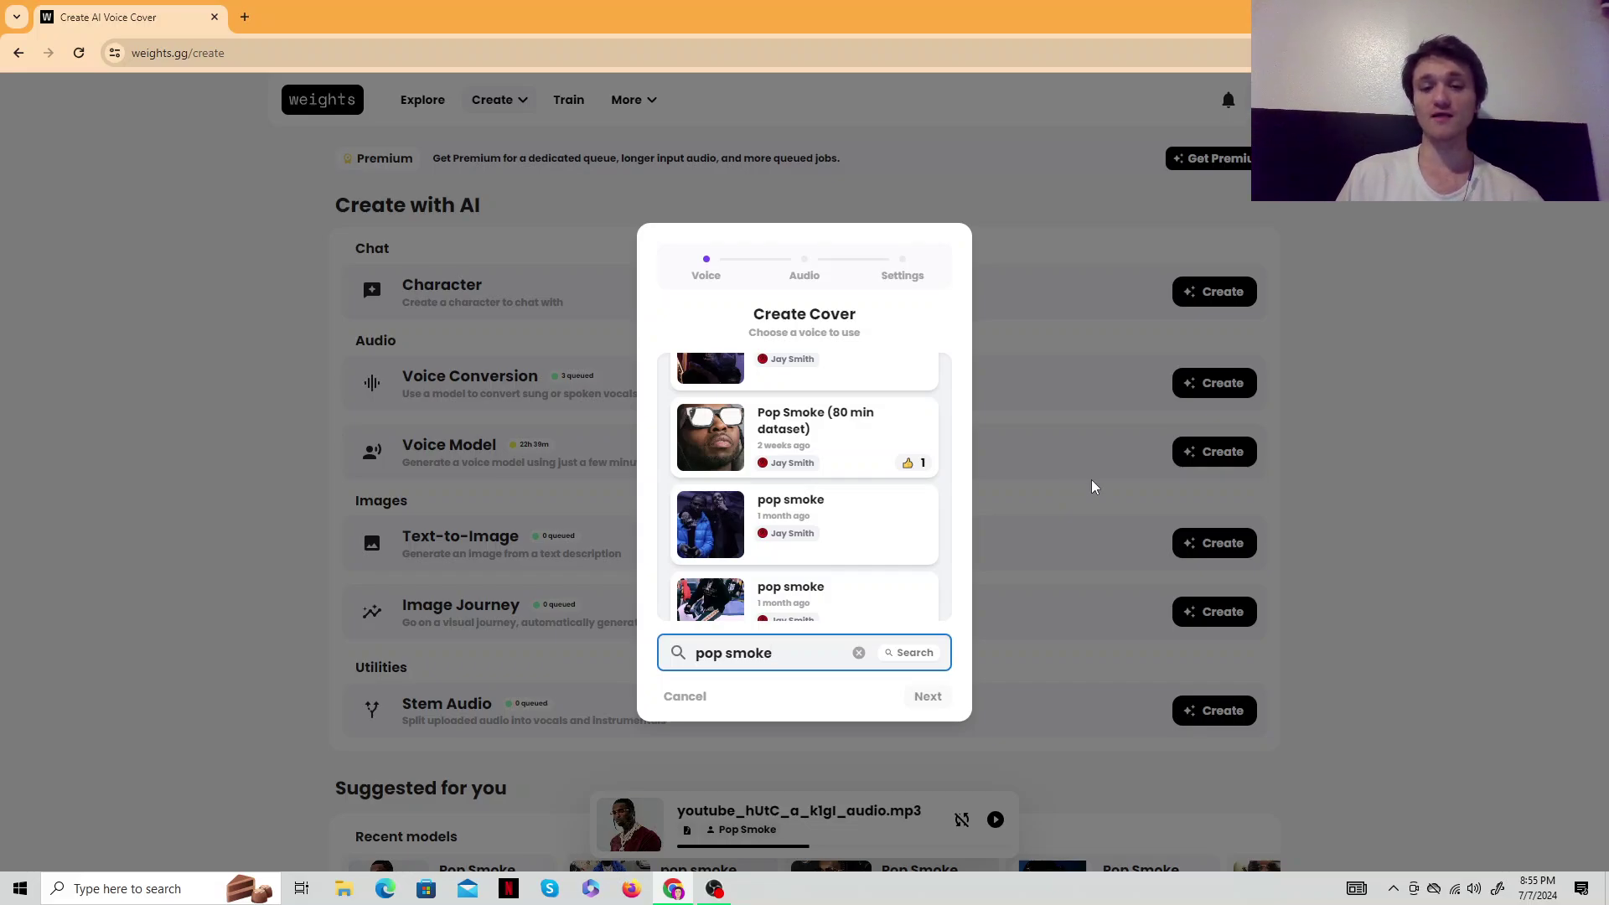
click(1093, 486)
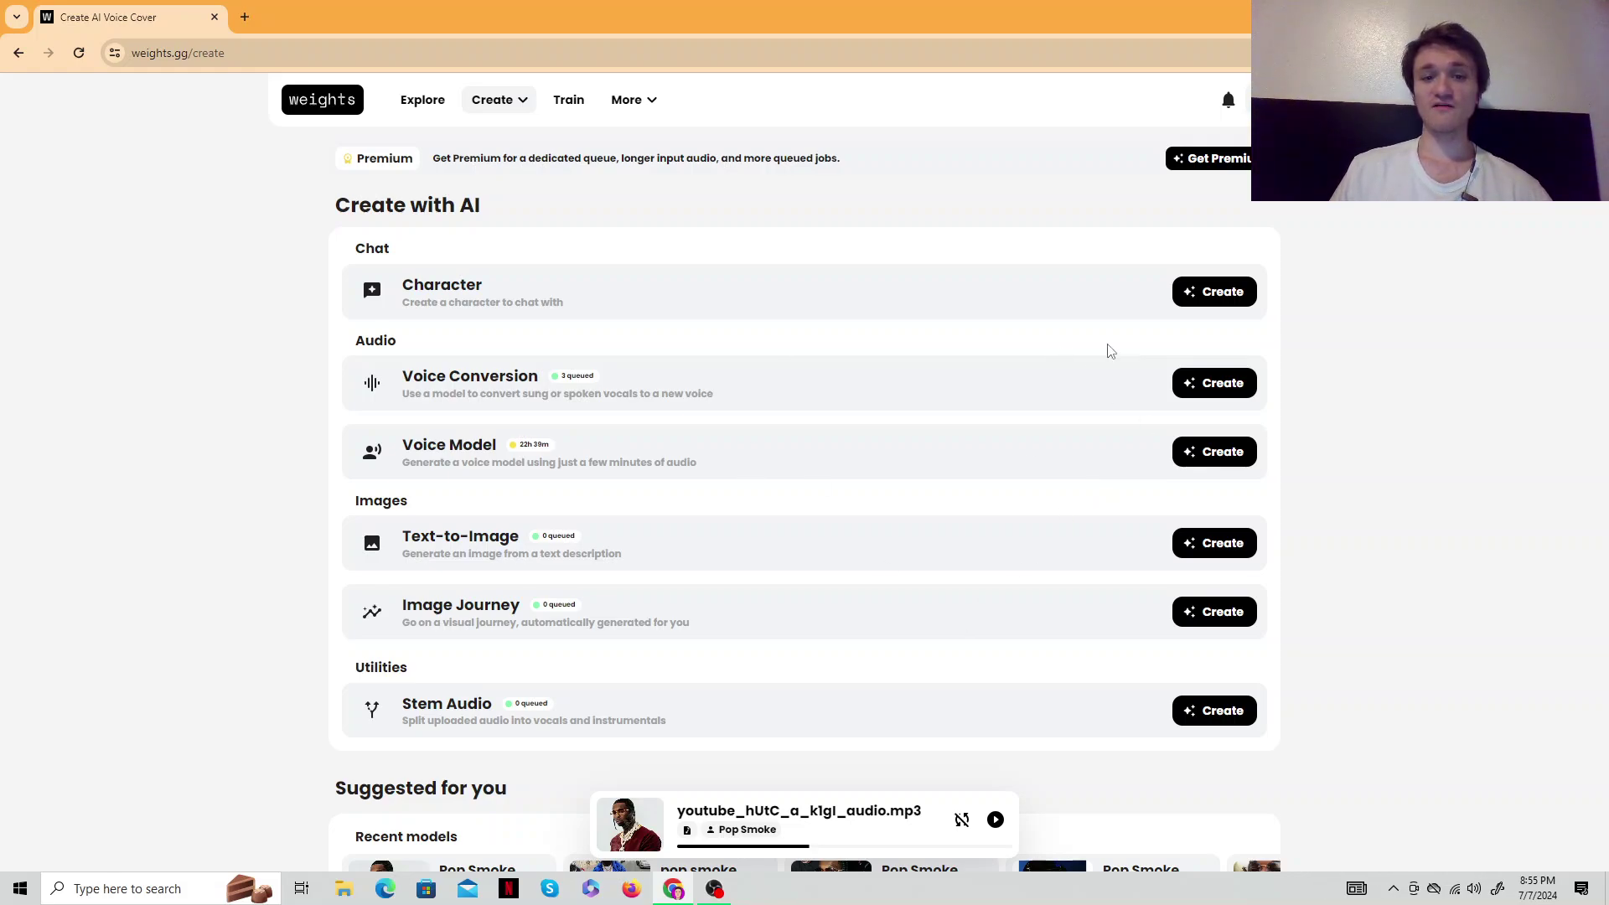
View the newest cover's Download options in My Creations, close them, and minimise Chrome
click(495, 100)
click(513, 170)
click(1251, 266)
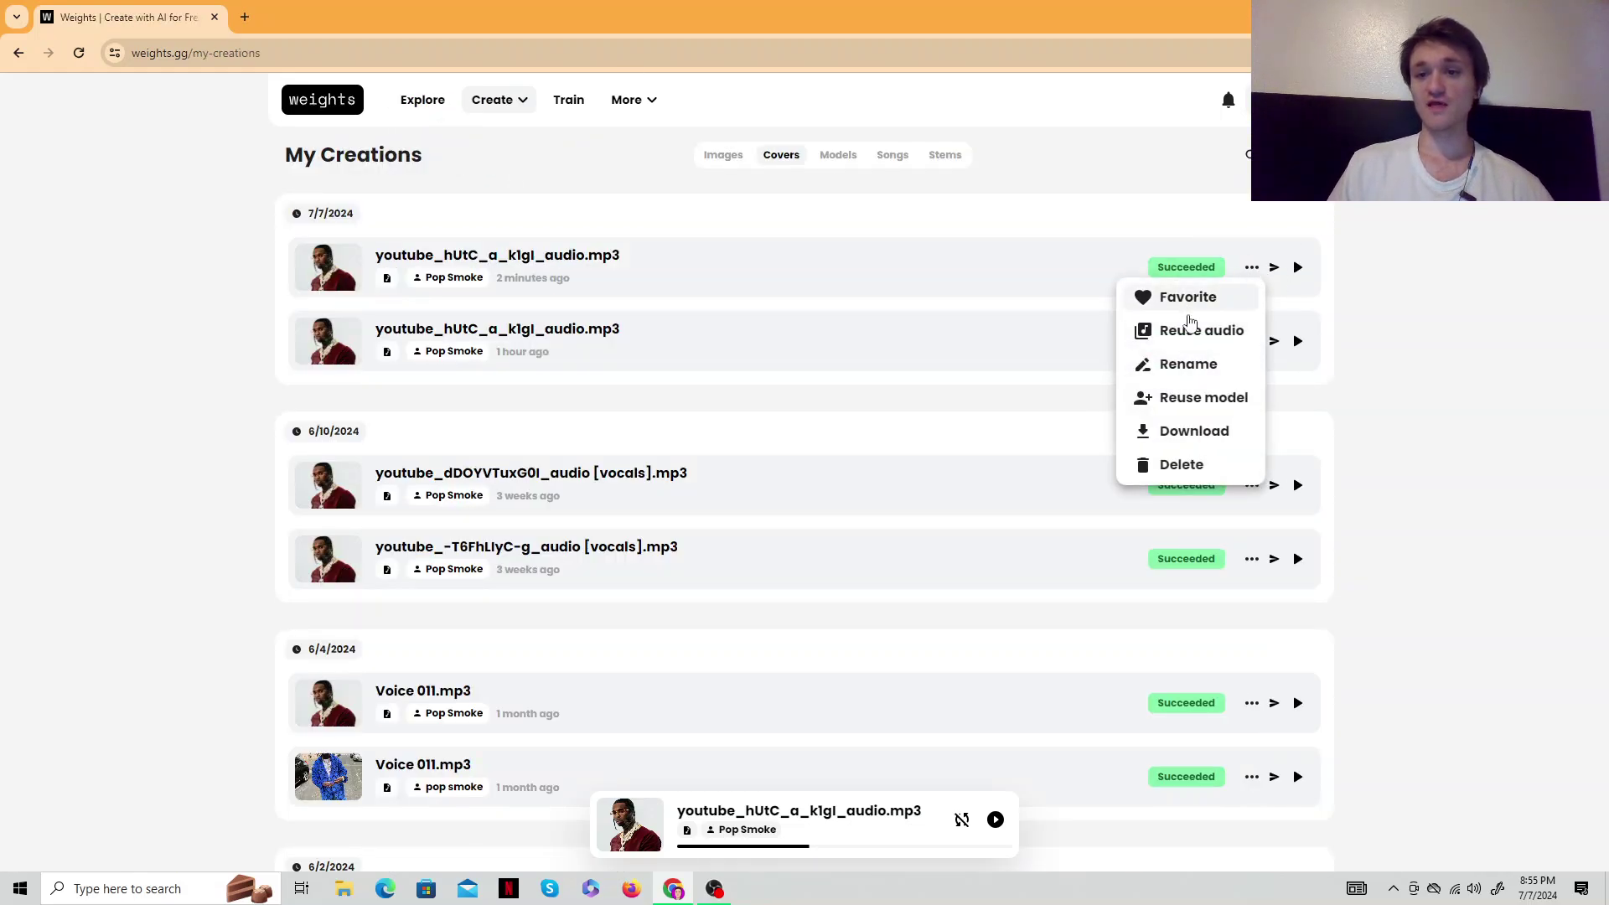
click(1183, 429)
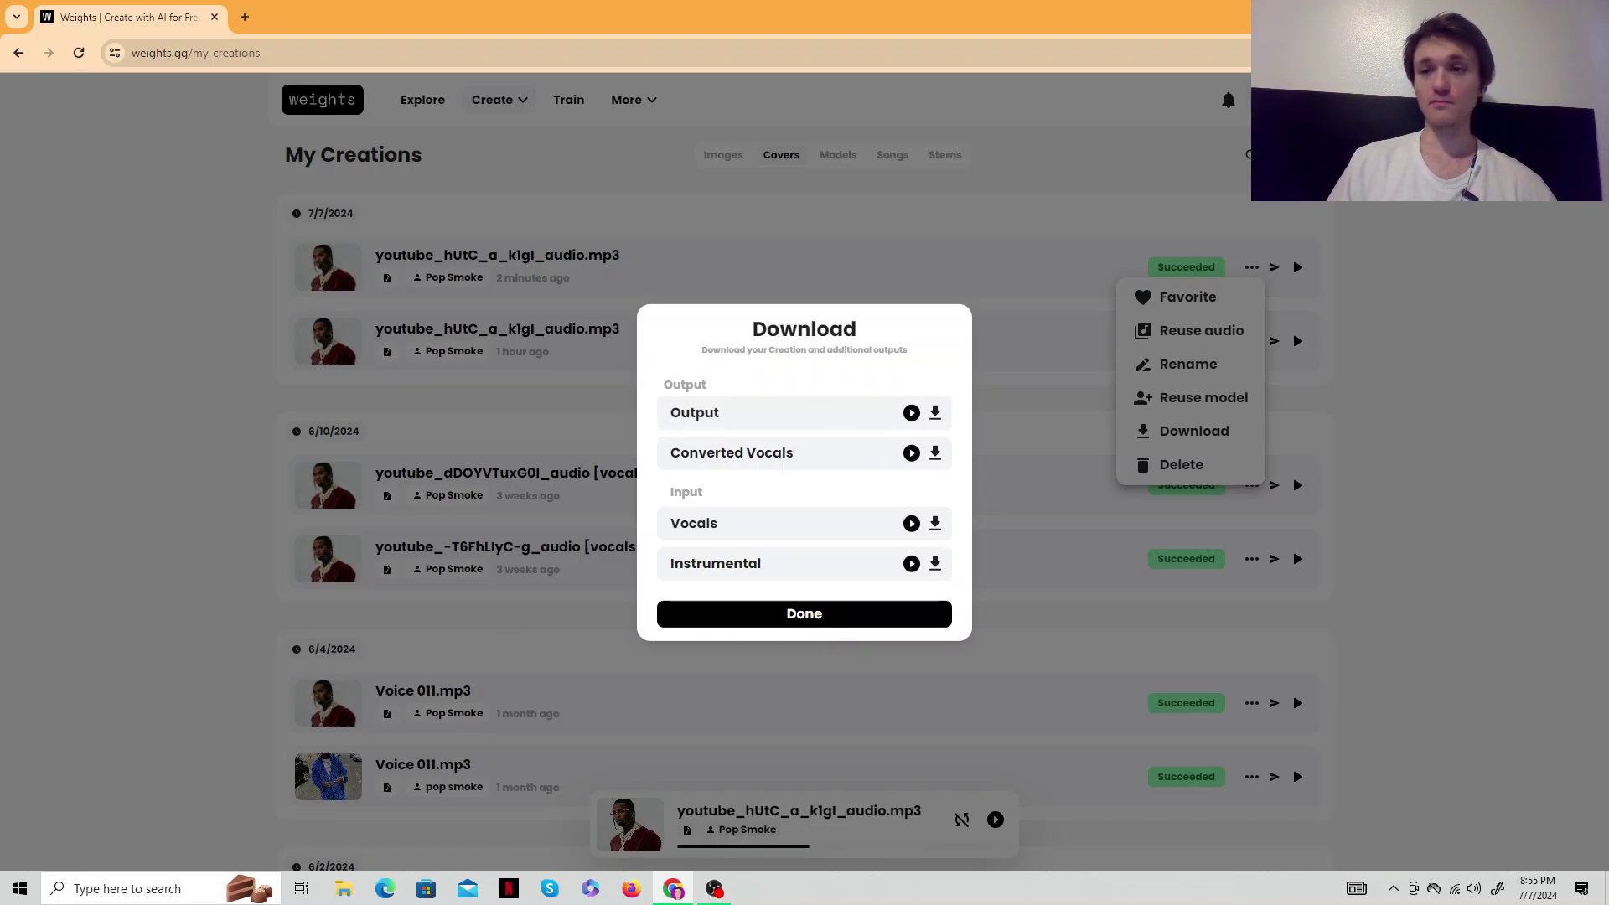
key(Escape)
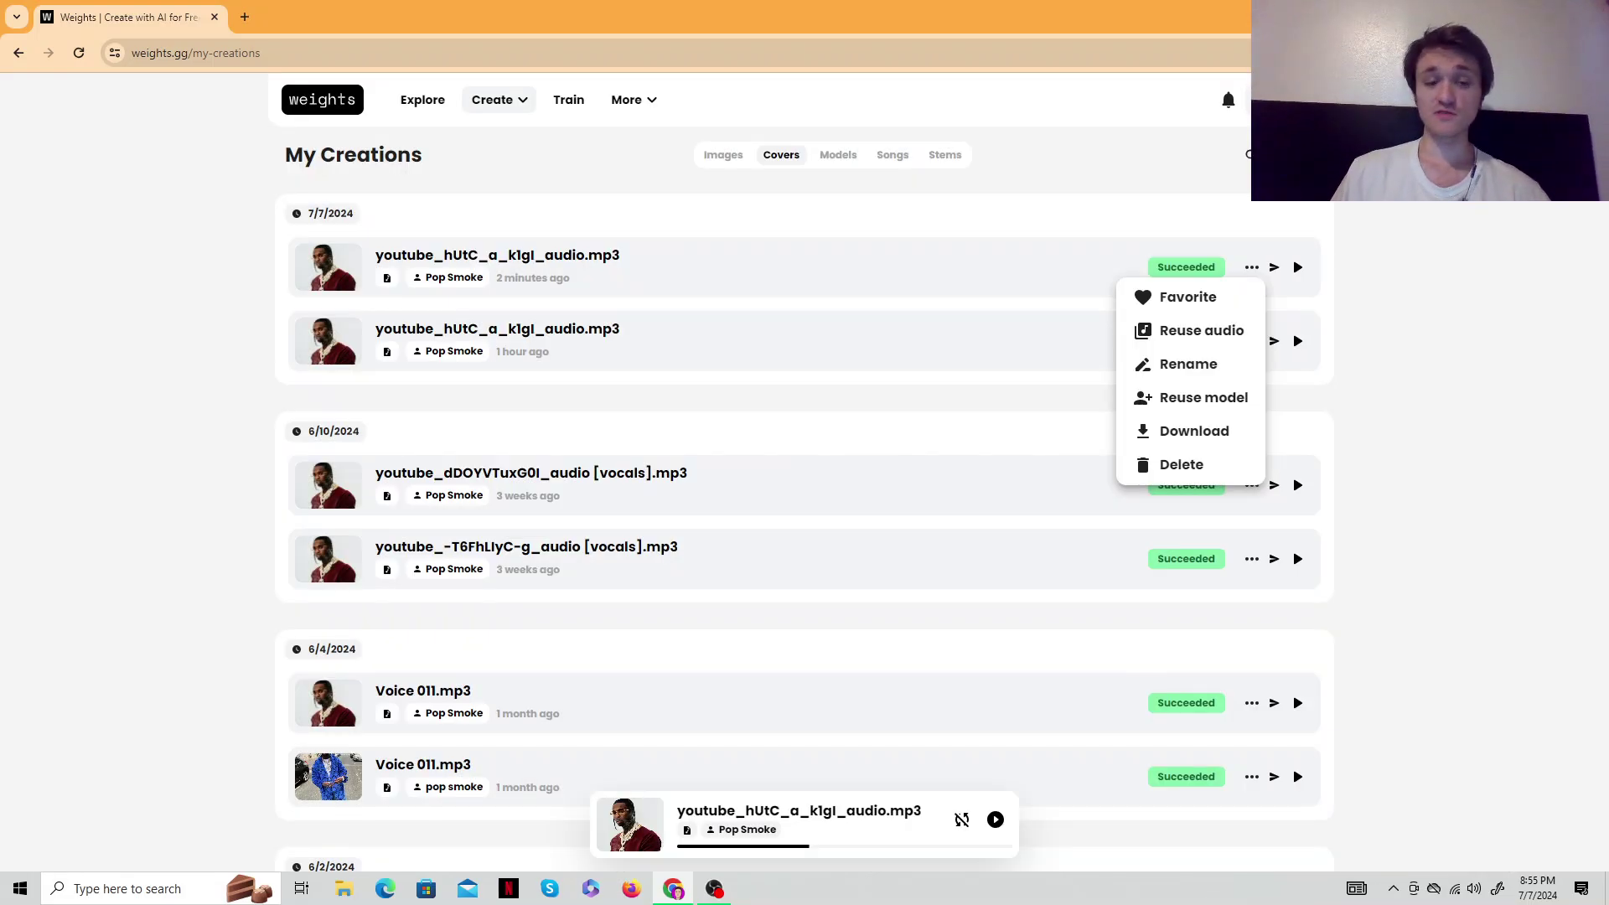
click(1513, 16)
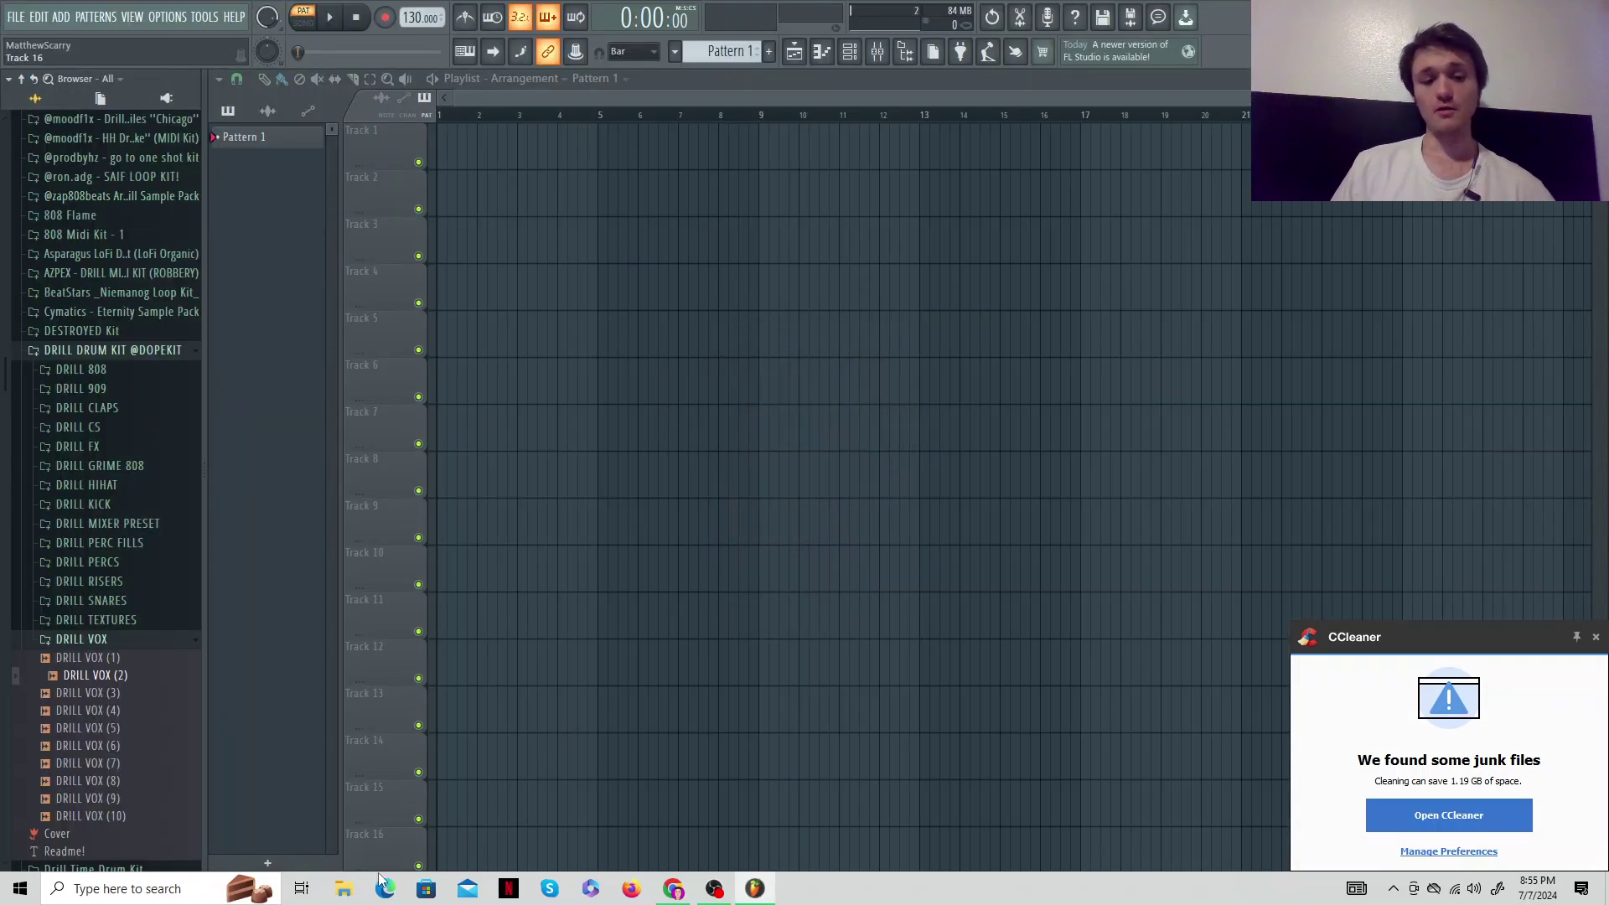
Drag the Pop Smoke cover from the Downloads folder onto Track 2
key(super+e)
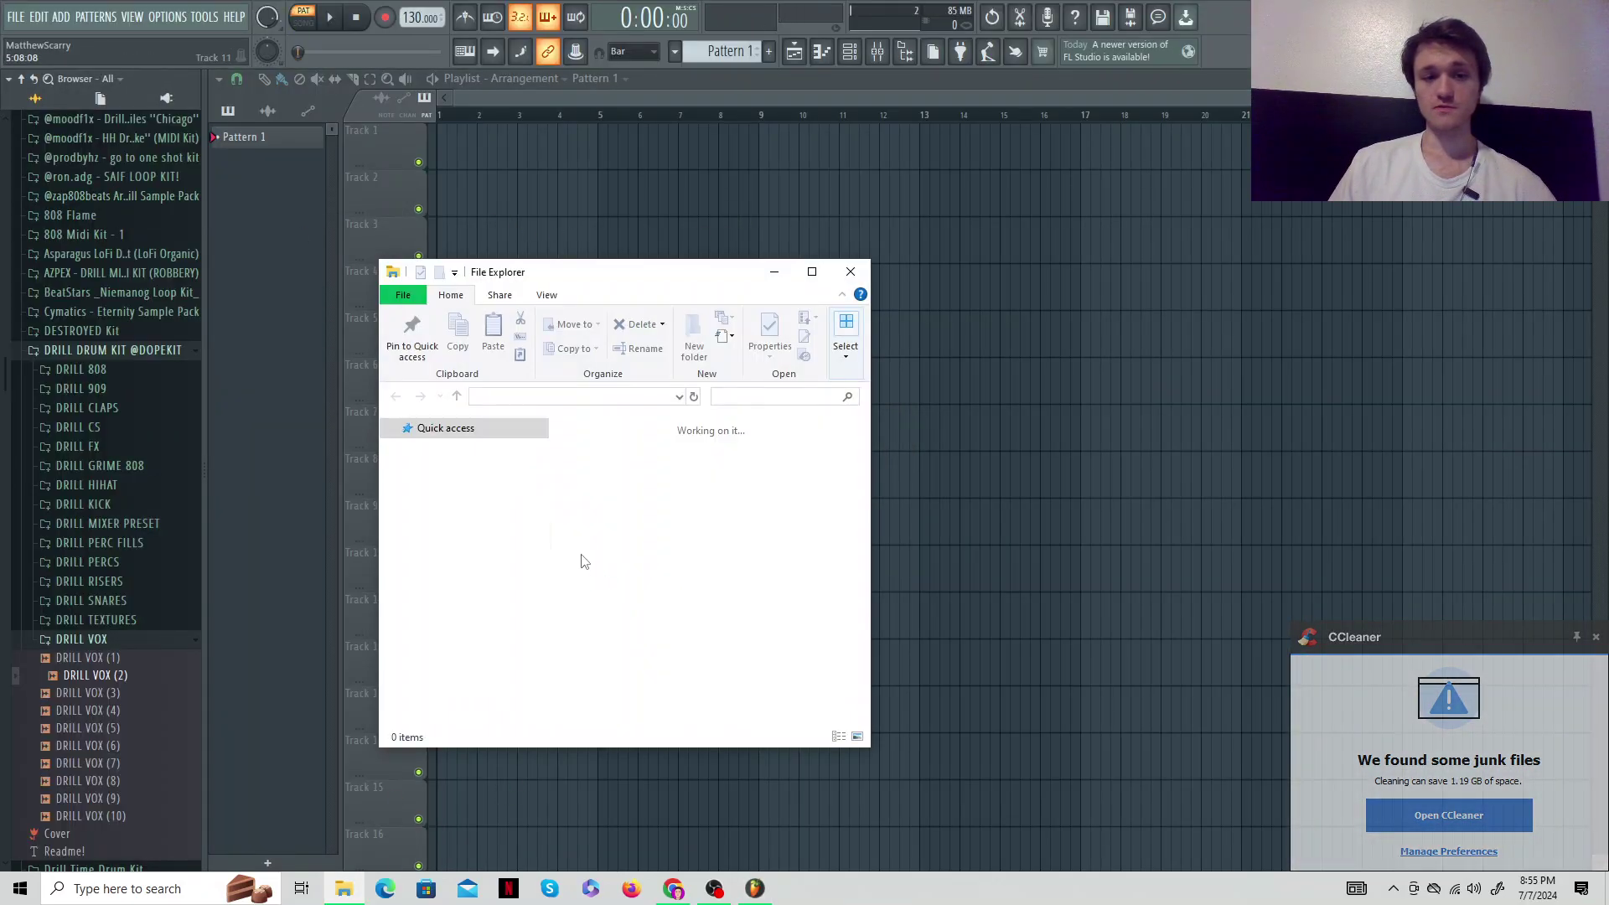
click(453, 476)
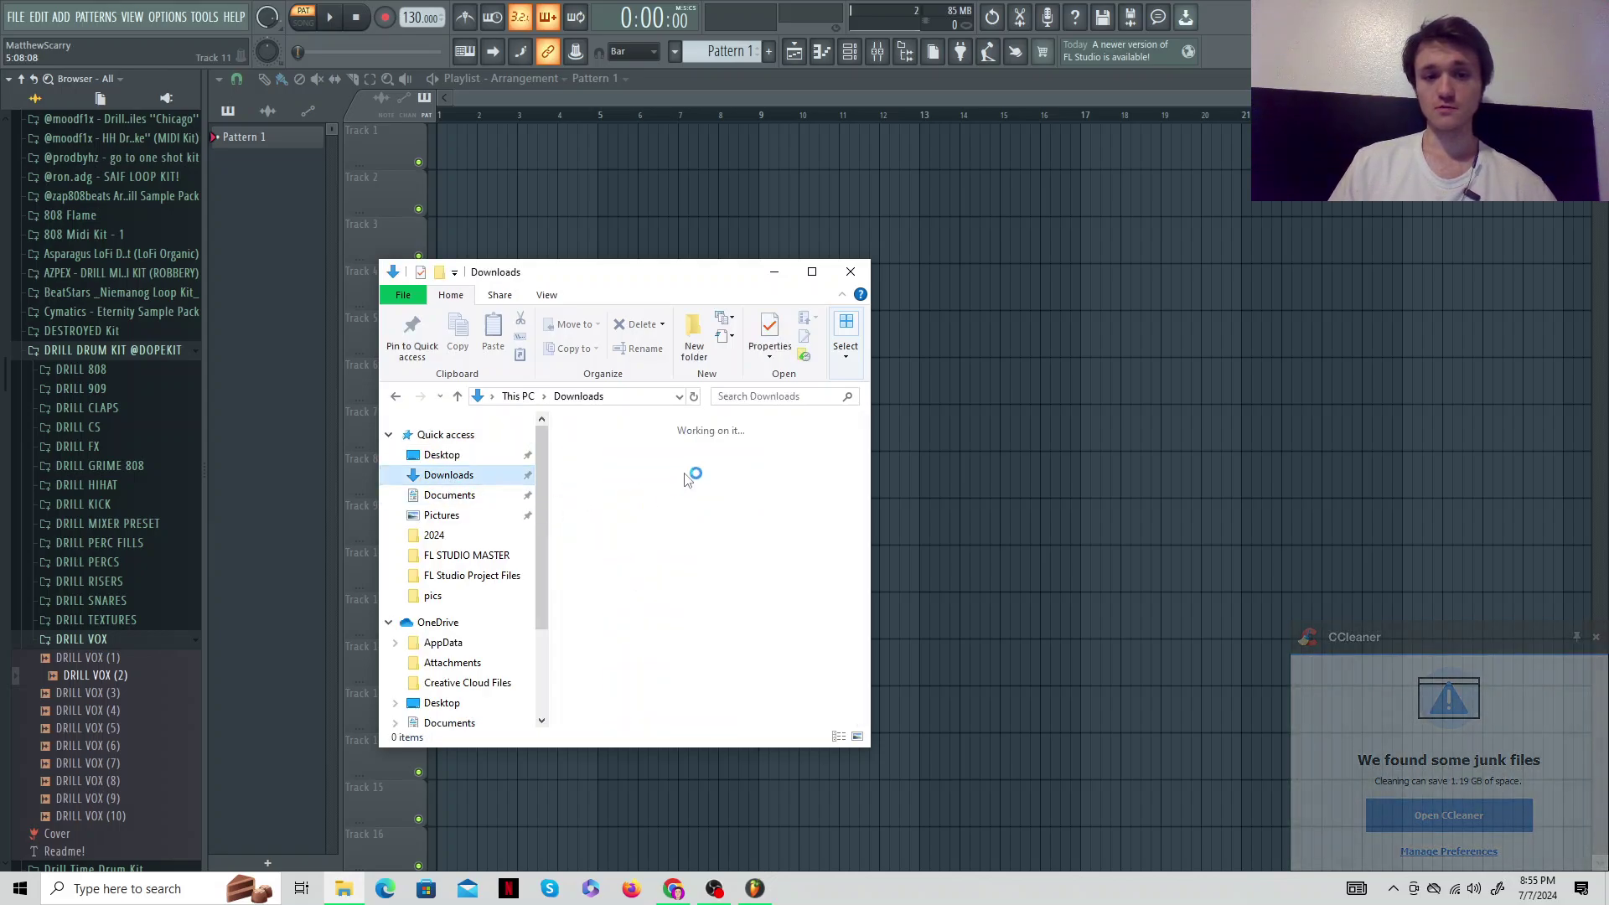
drag(670, 459, 456, 181)
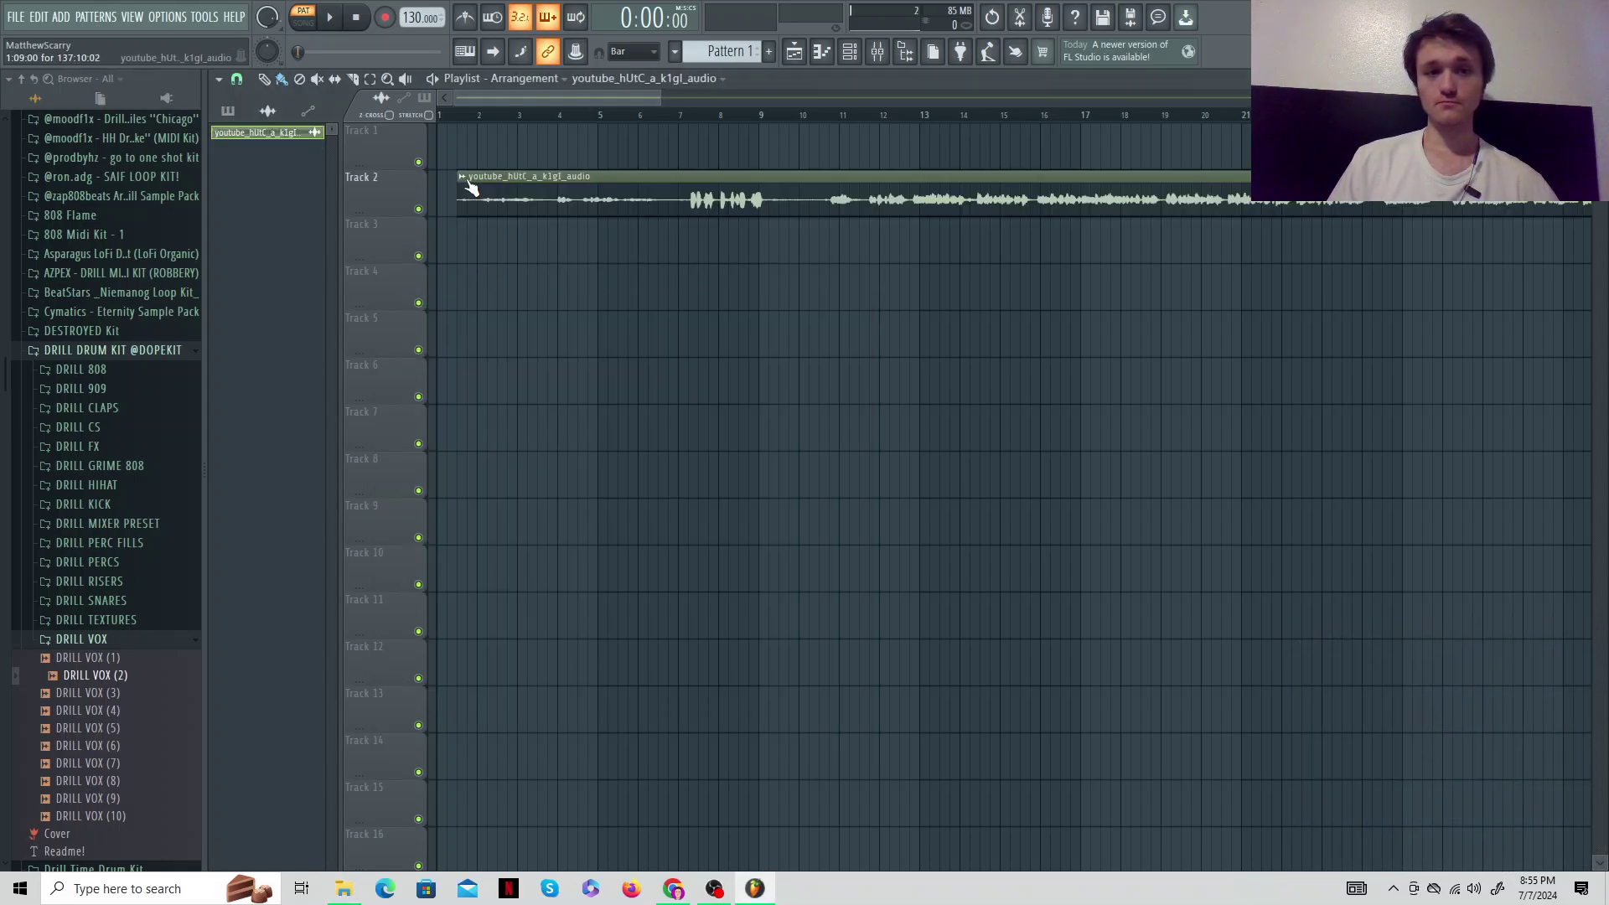
Place youtube_JEo0Am3oM1M_audio.mp3 from Downloads onto Track 1
key(alt+Tab)
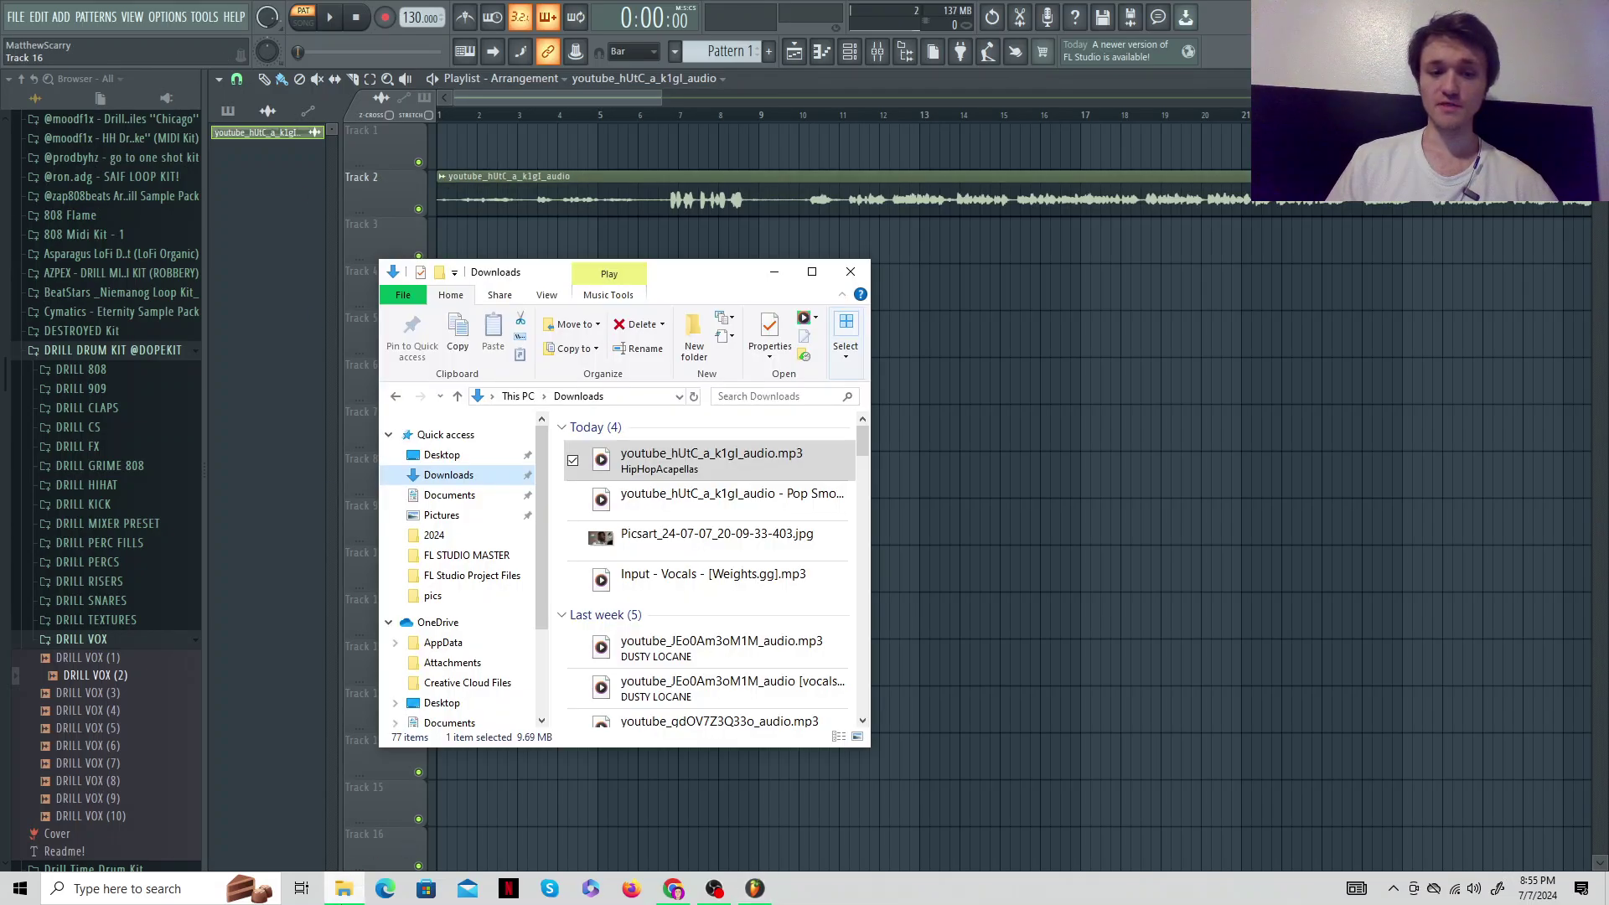
drag(853, 658, 778, 173)
click(658, 662)
drag(657, 668, 444, 145)
Shift the Track 2 cover clip about two bars later
scroll(754, 209, right, 5)
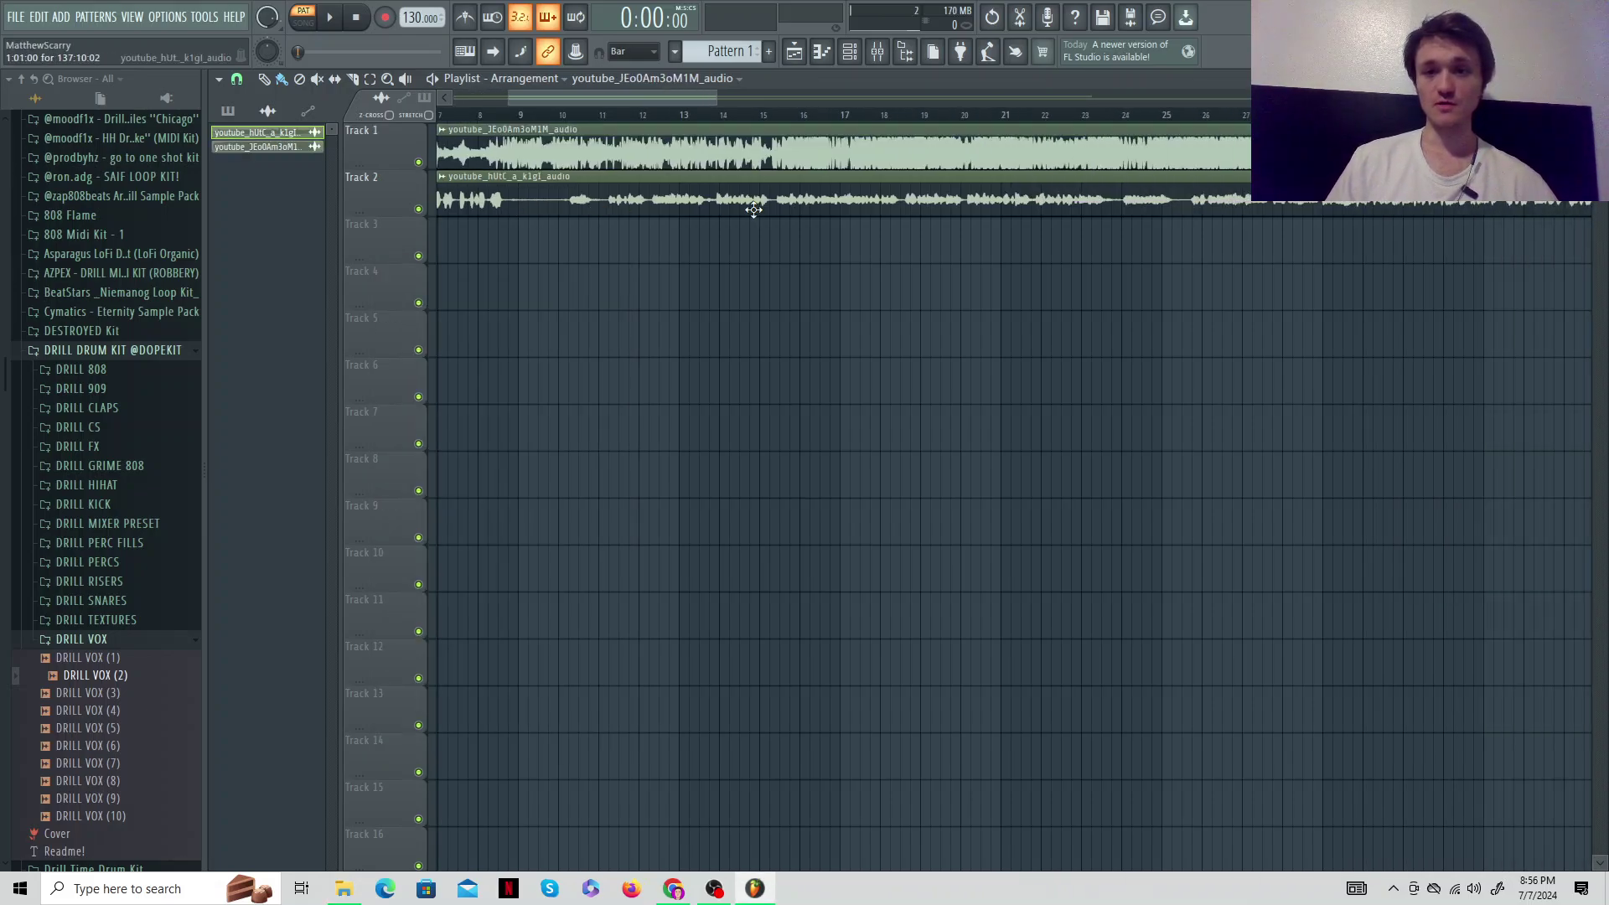
scroll(754, 210, left, 5)
drag(754, 201, 833, 201)
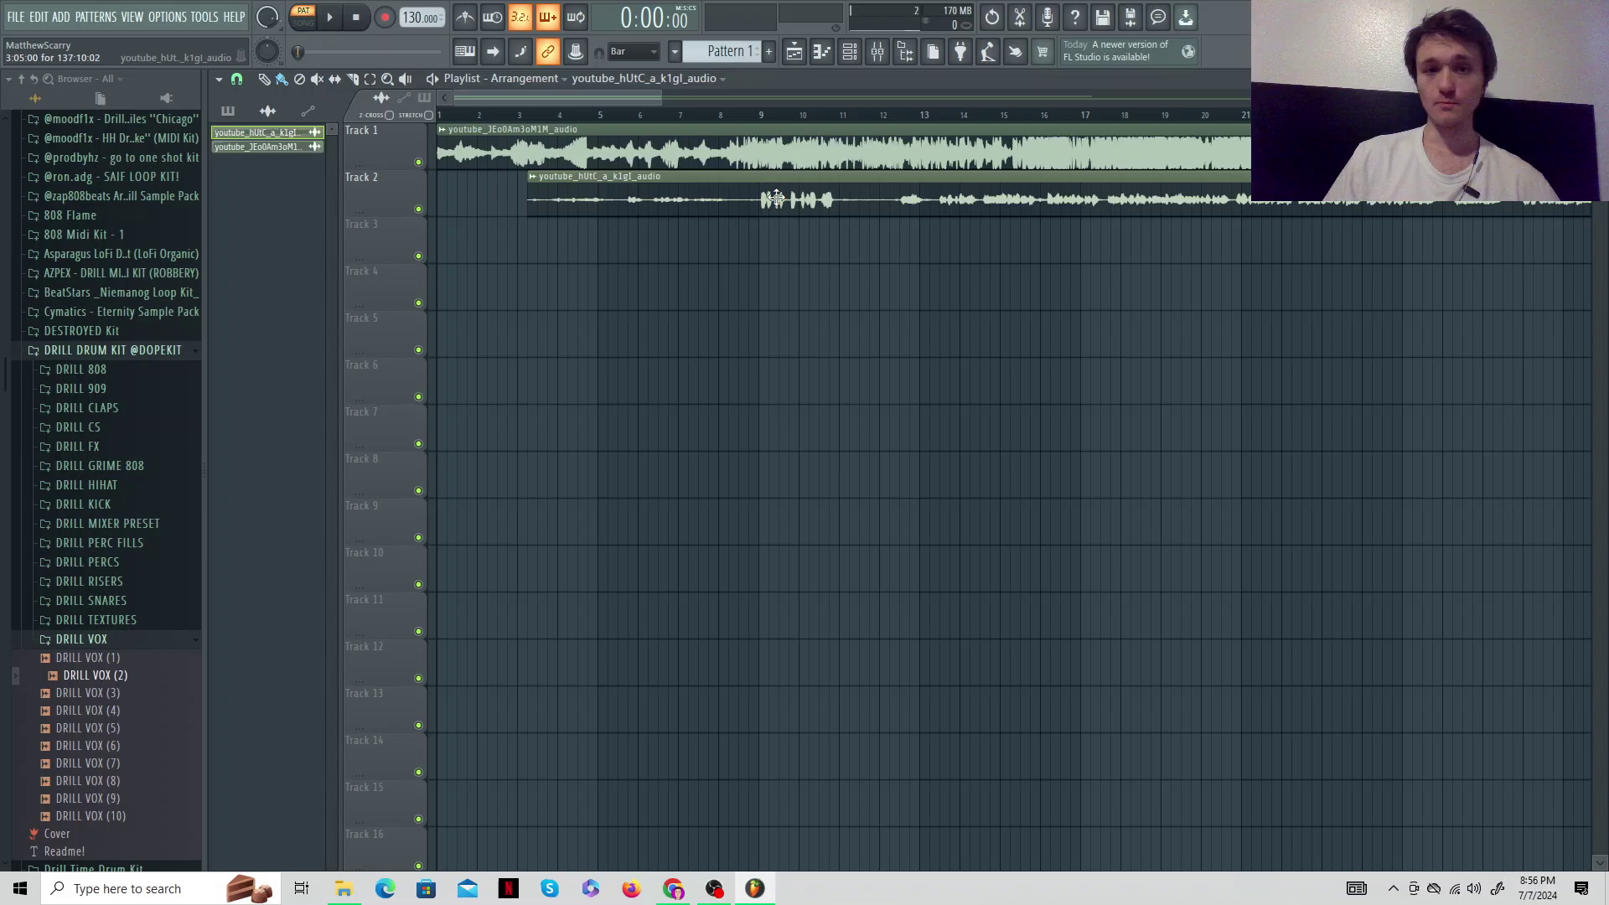
Add Fruity Parametric EQ 2 with a low-cut curve to the Master mixer track
click(879, 55)
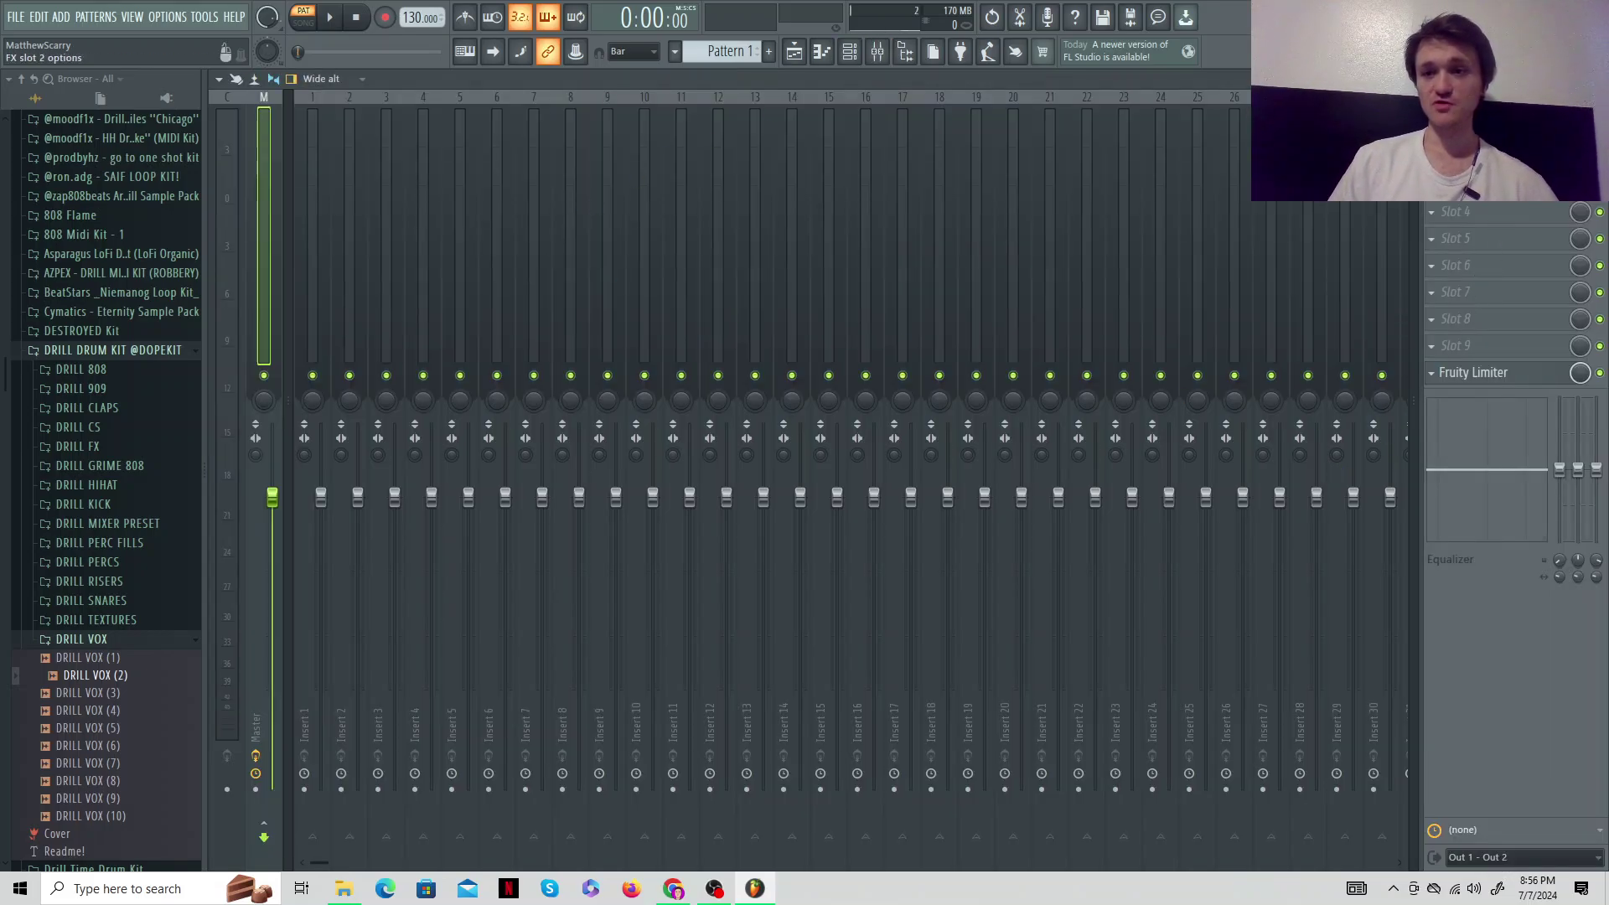
click(1475, 131)
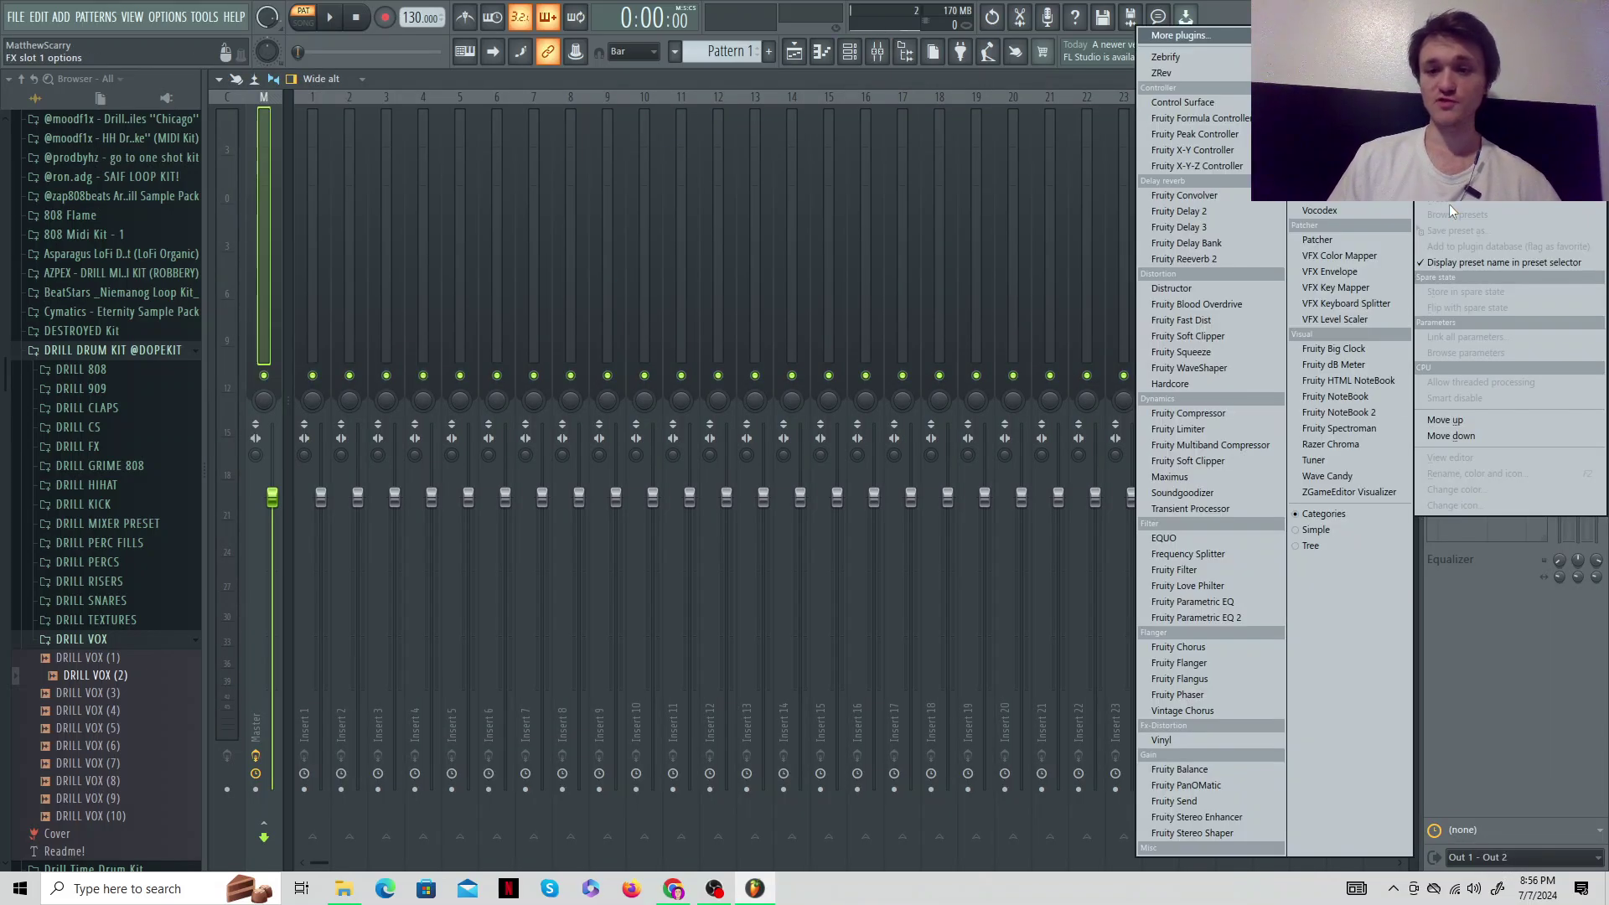
click(1230, 618)
drag(342, 342, 413, 437)
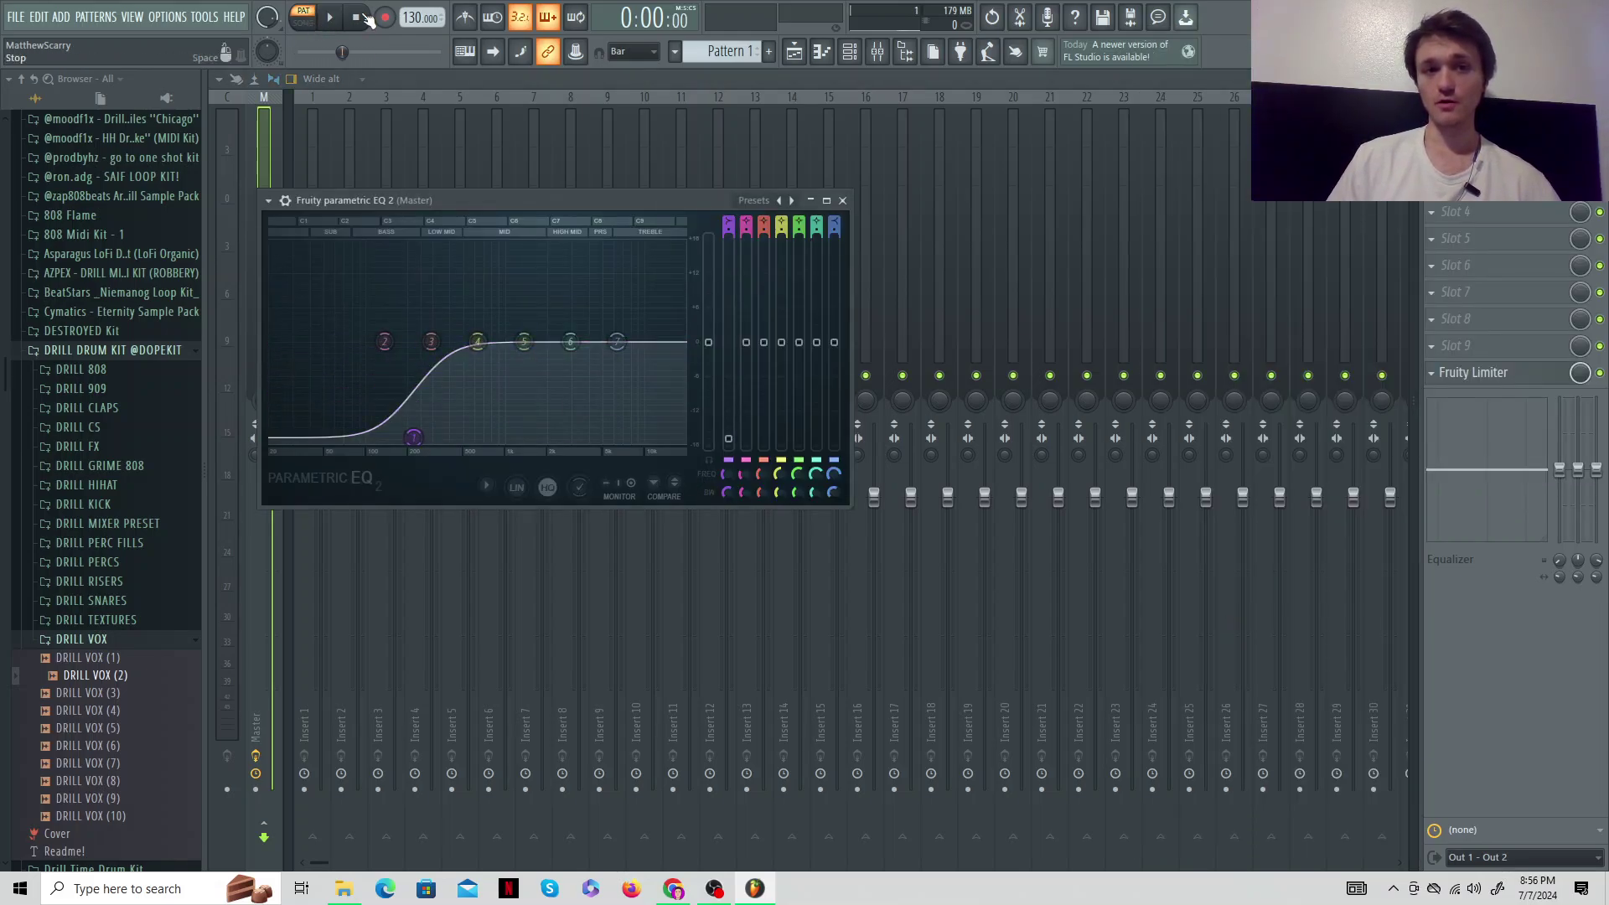
click(842, 200)
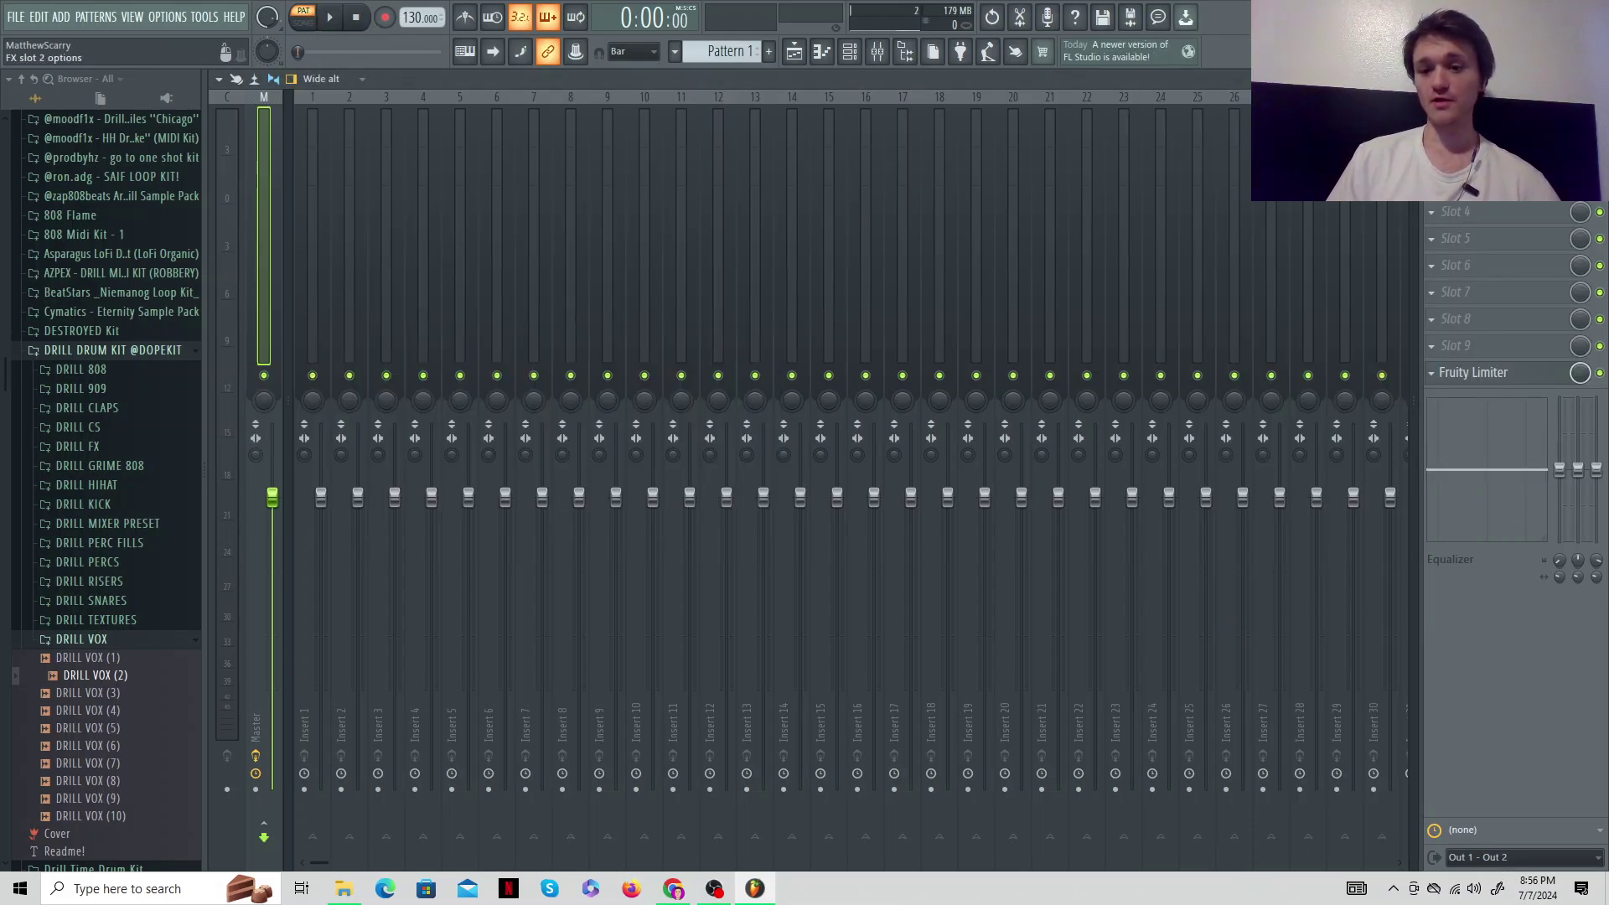
Add Fruity Reeverb 2 to the Master track's second effect slot
click(1474, 158)
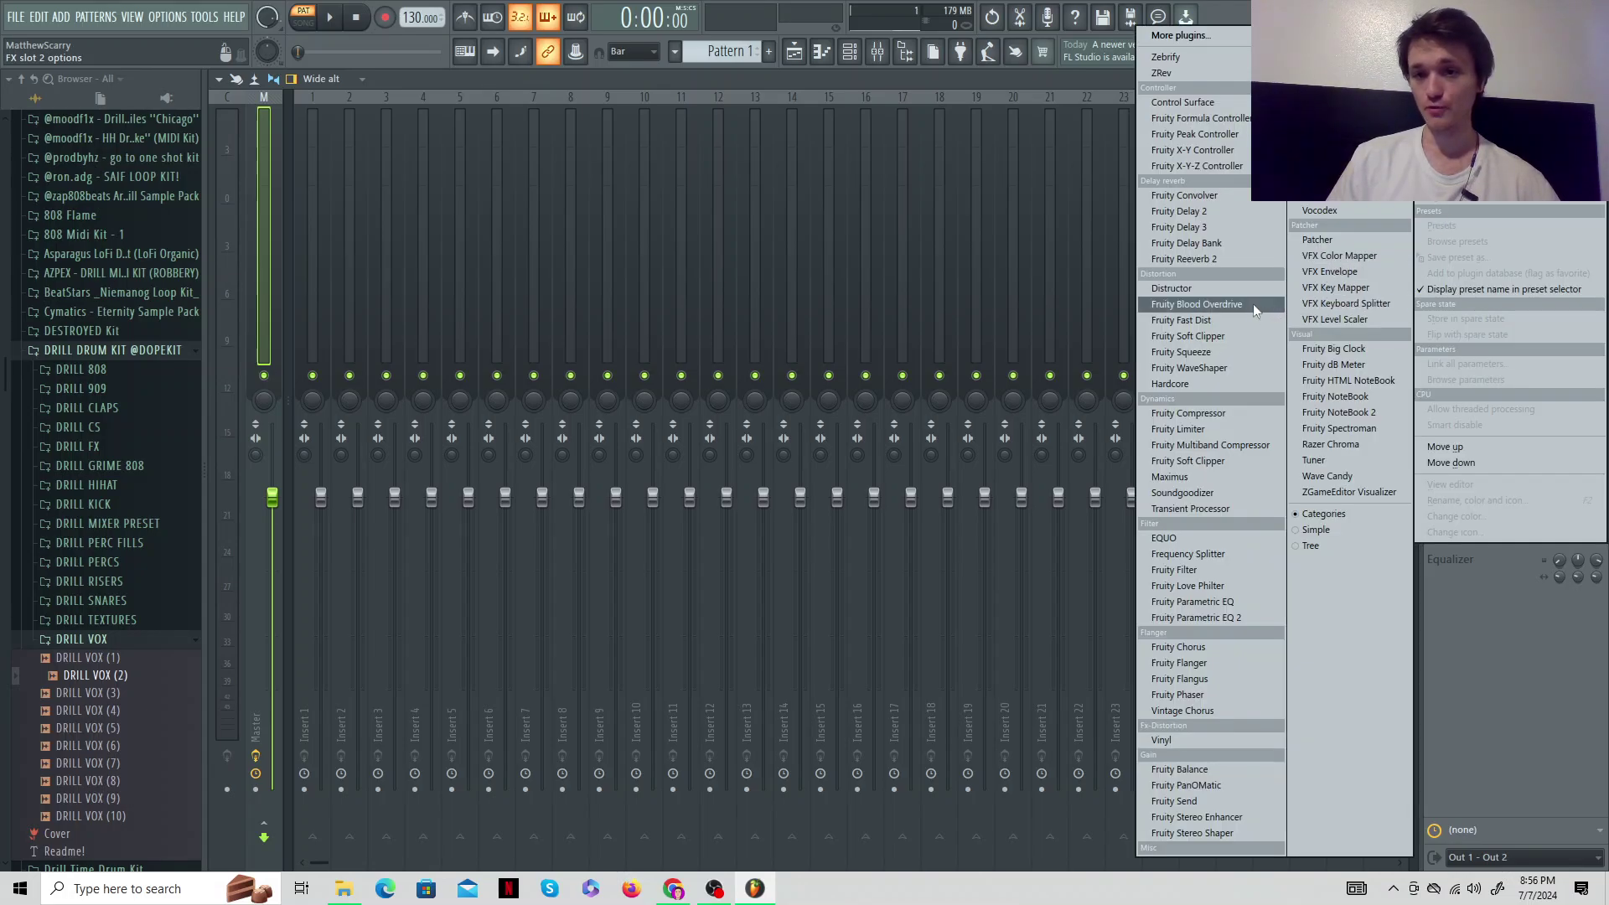
click(1210, 258)
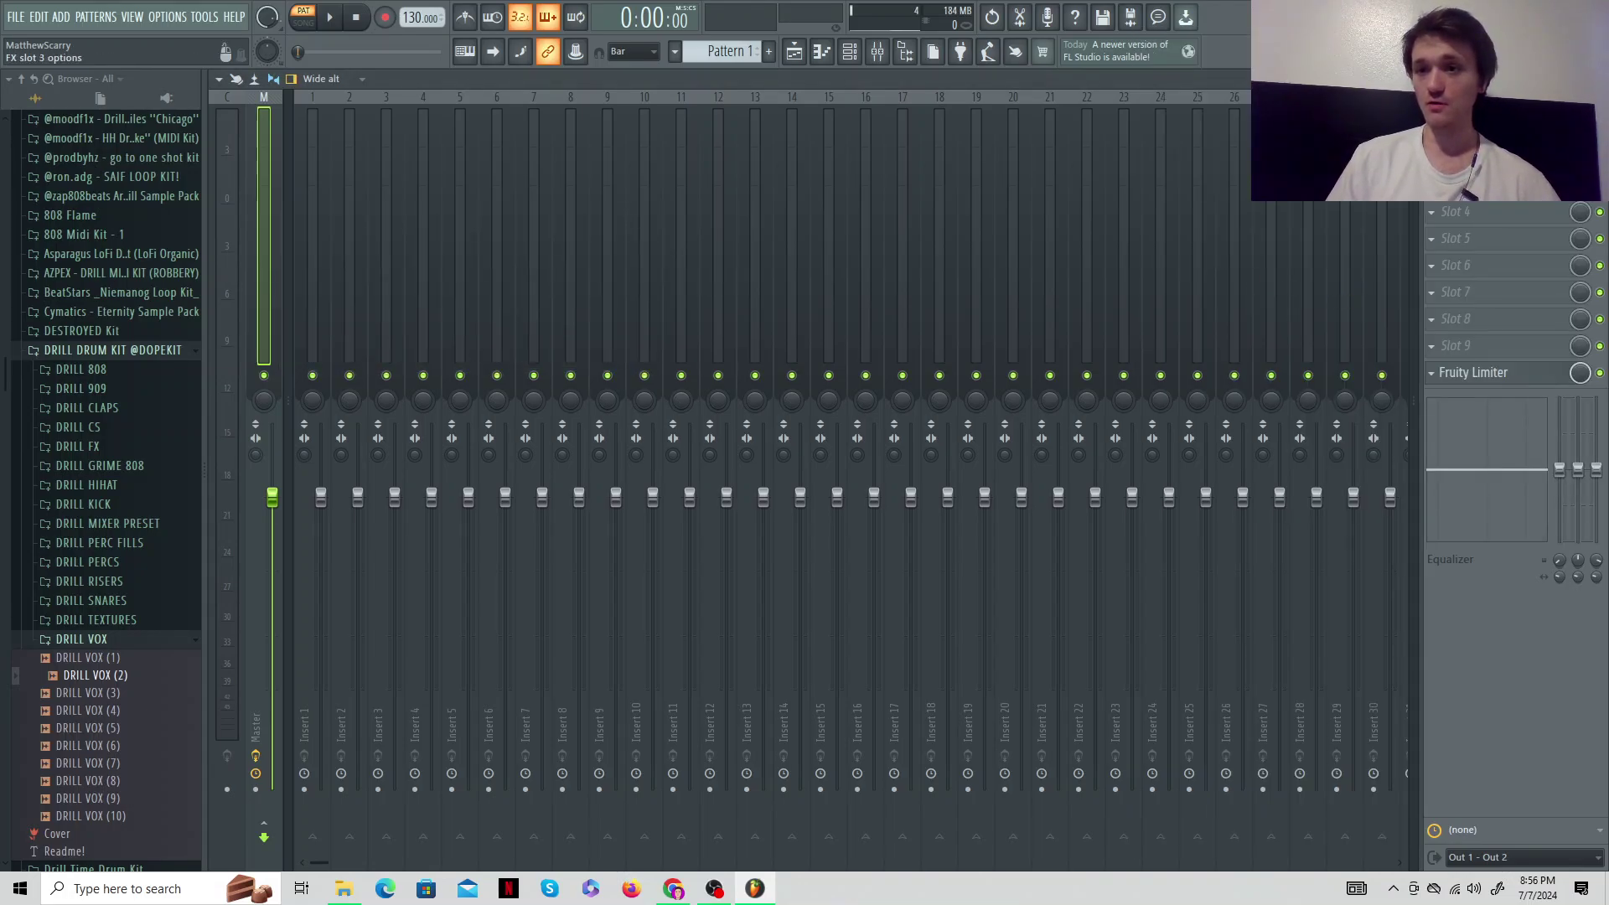
click(1474, 184)
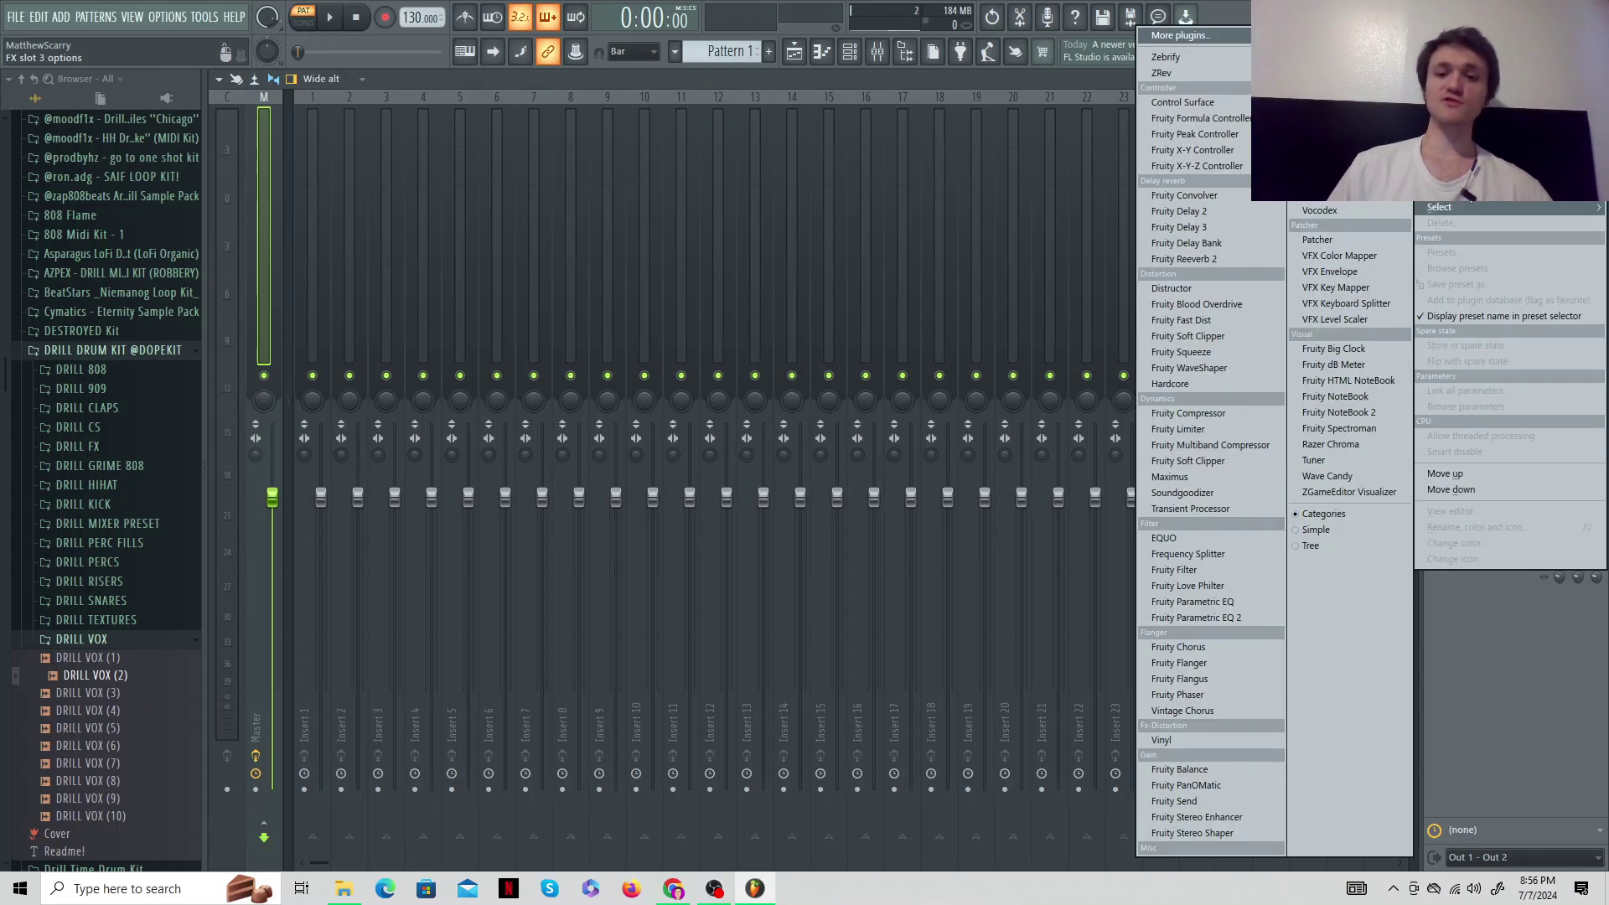
Load Auto-Tune Pro on the Master track and set it to E Major
click(1215, 34)
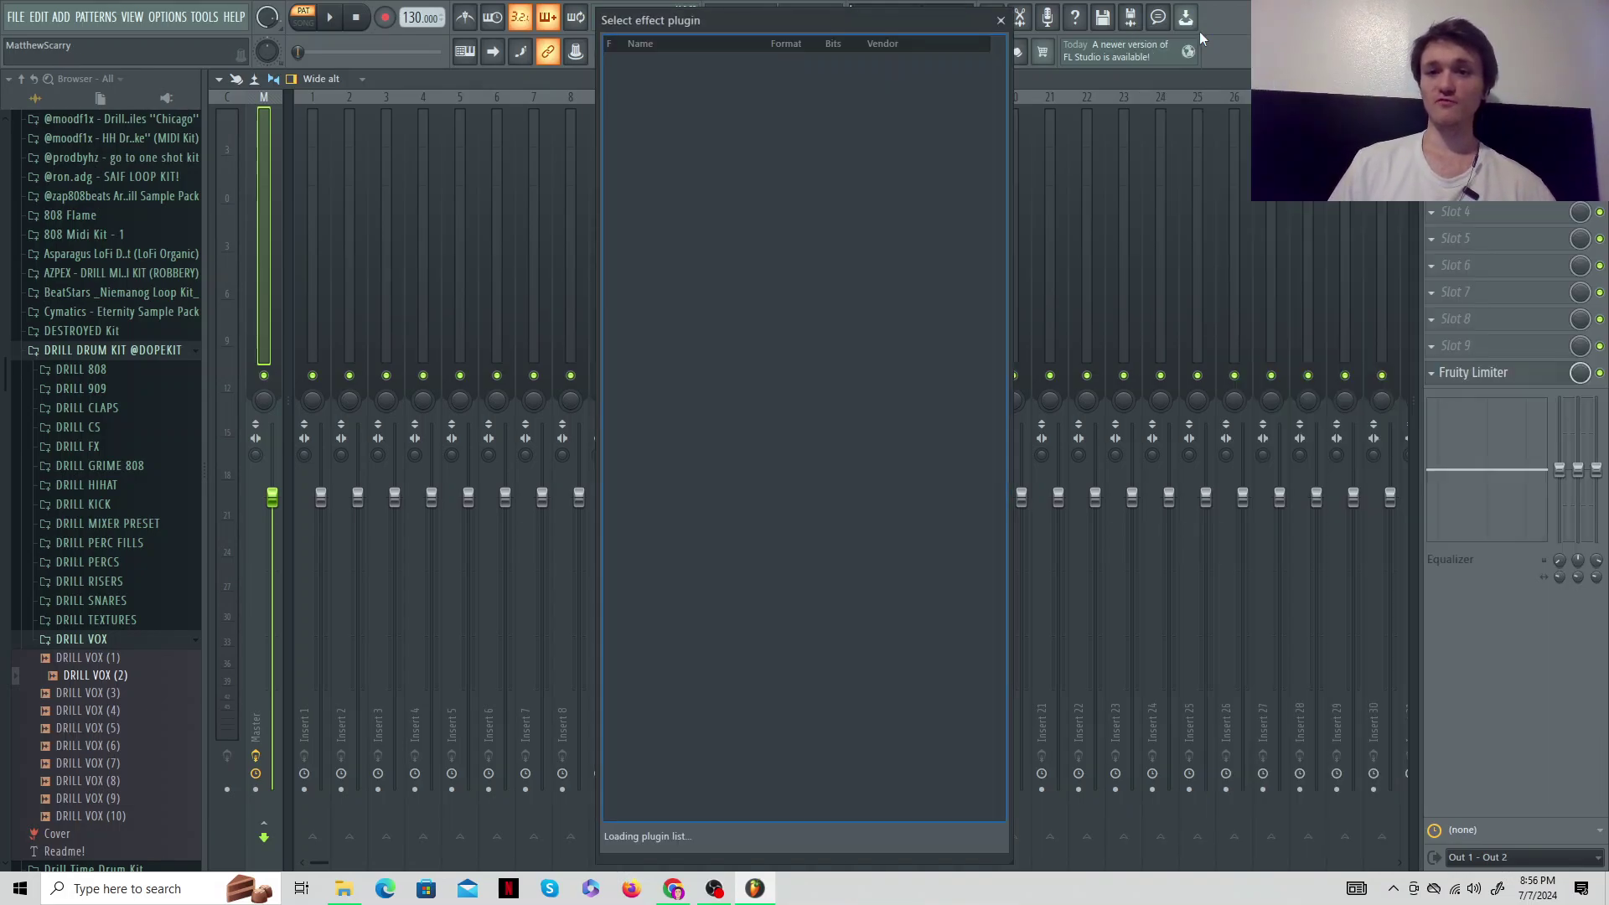
scroll(744, 444, down, 10)
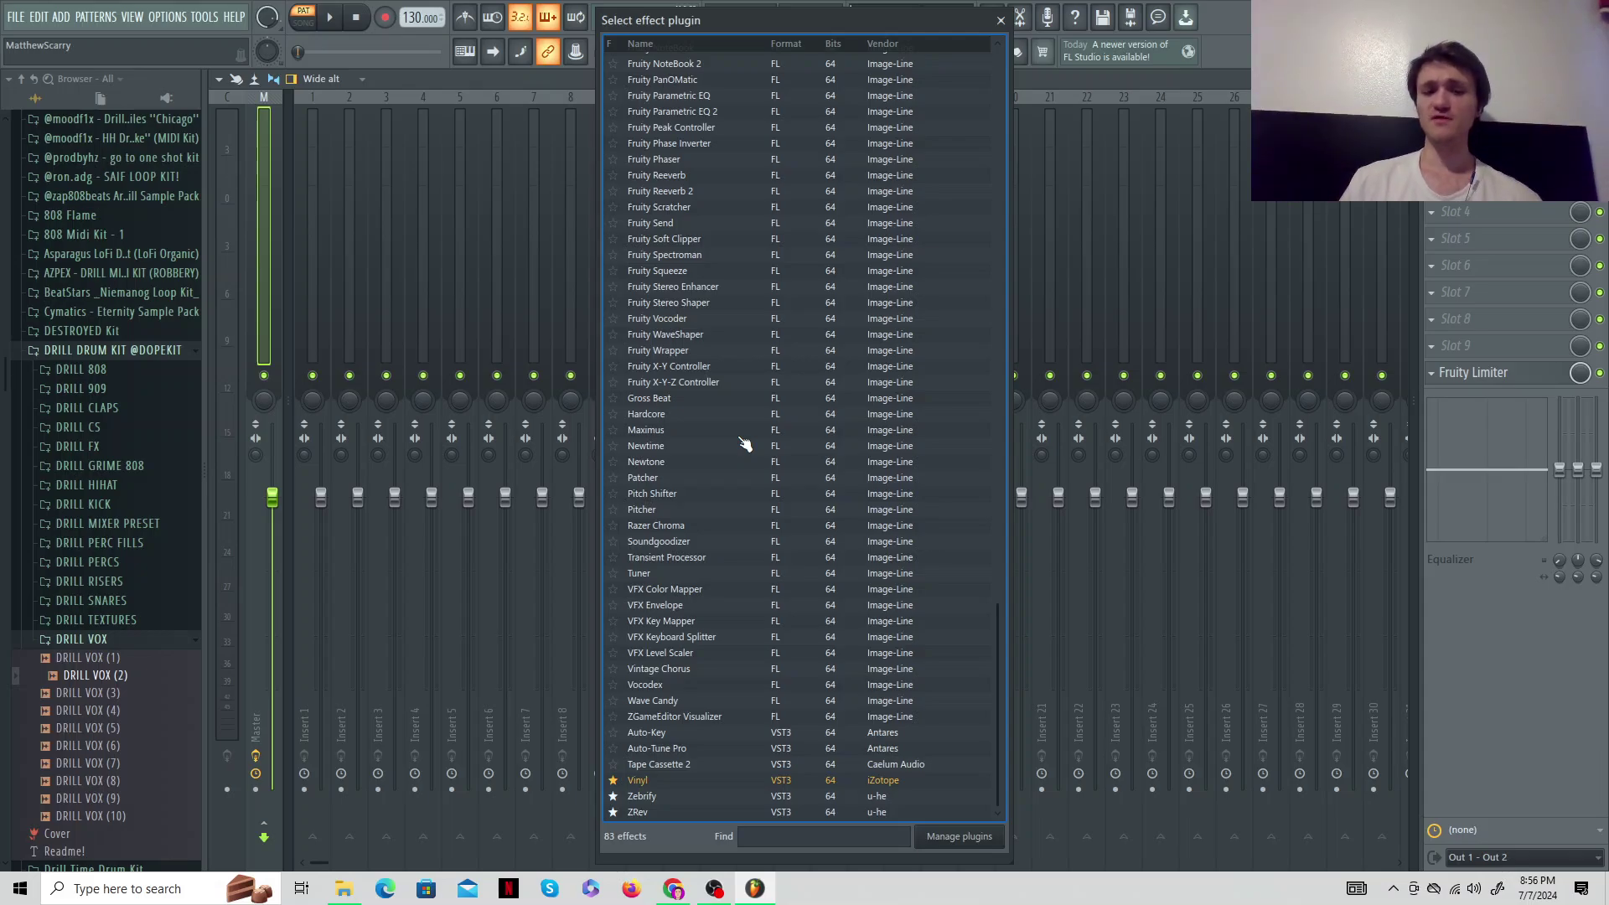
double_click(661, 748)
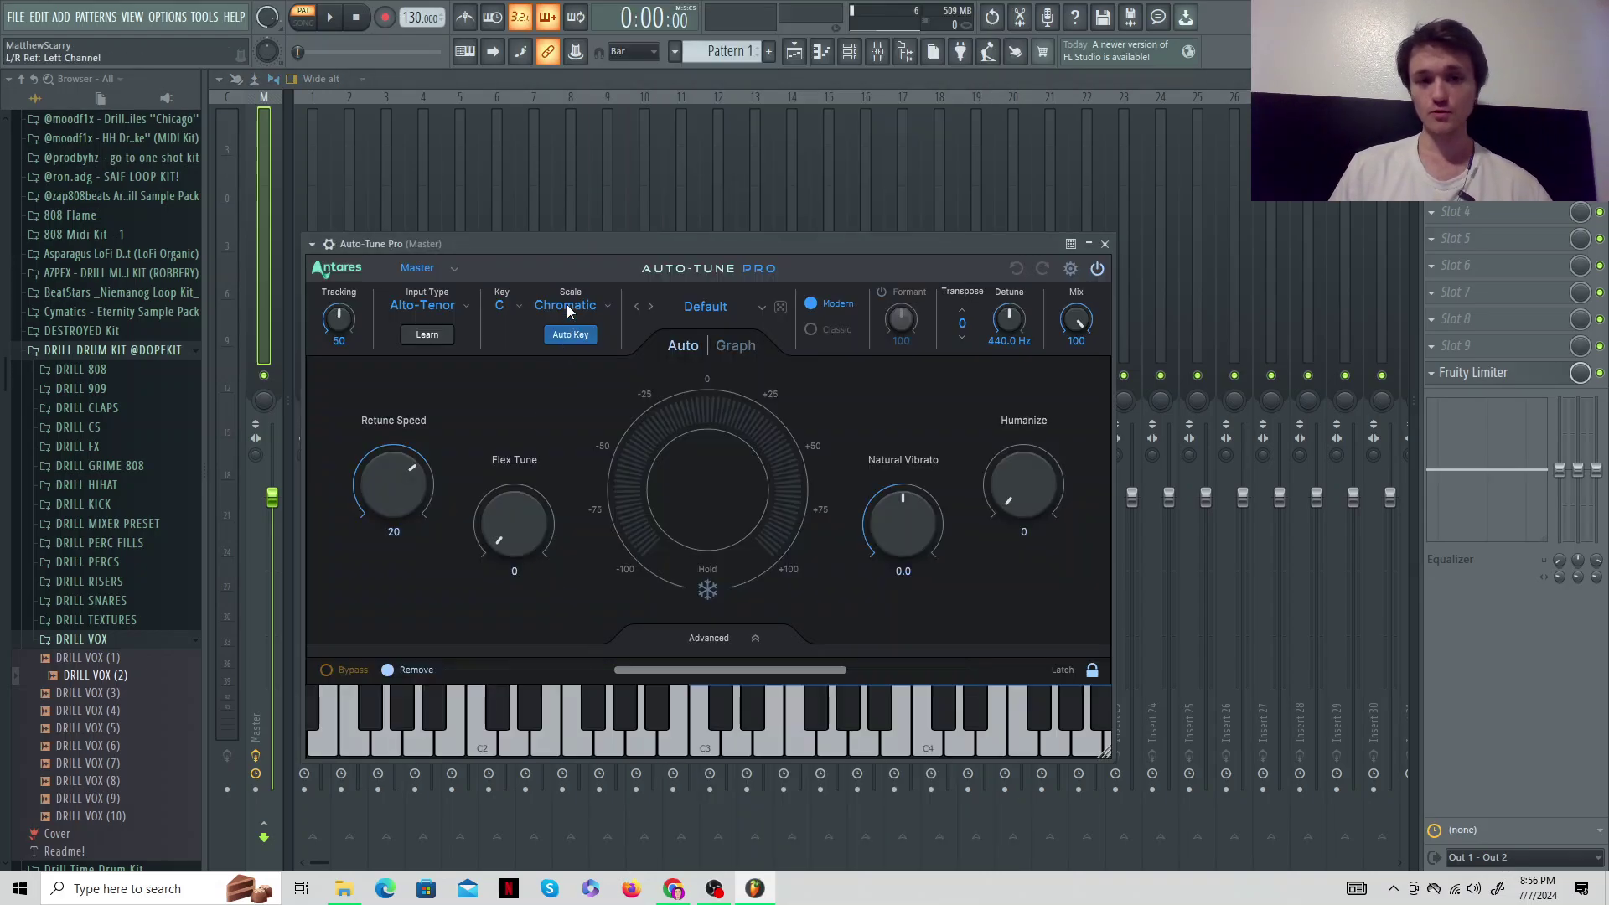
click(567, 304)
click(573, 258)
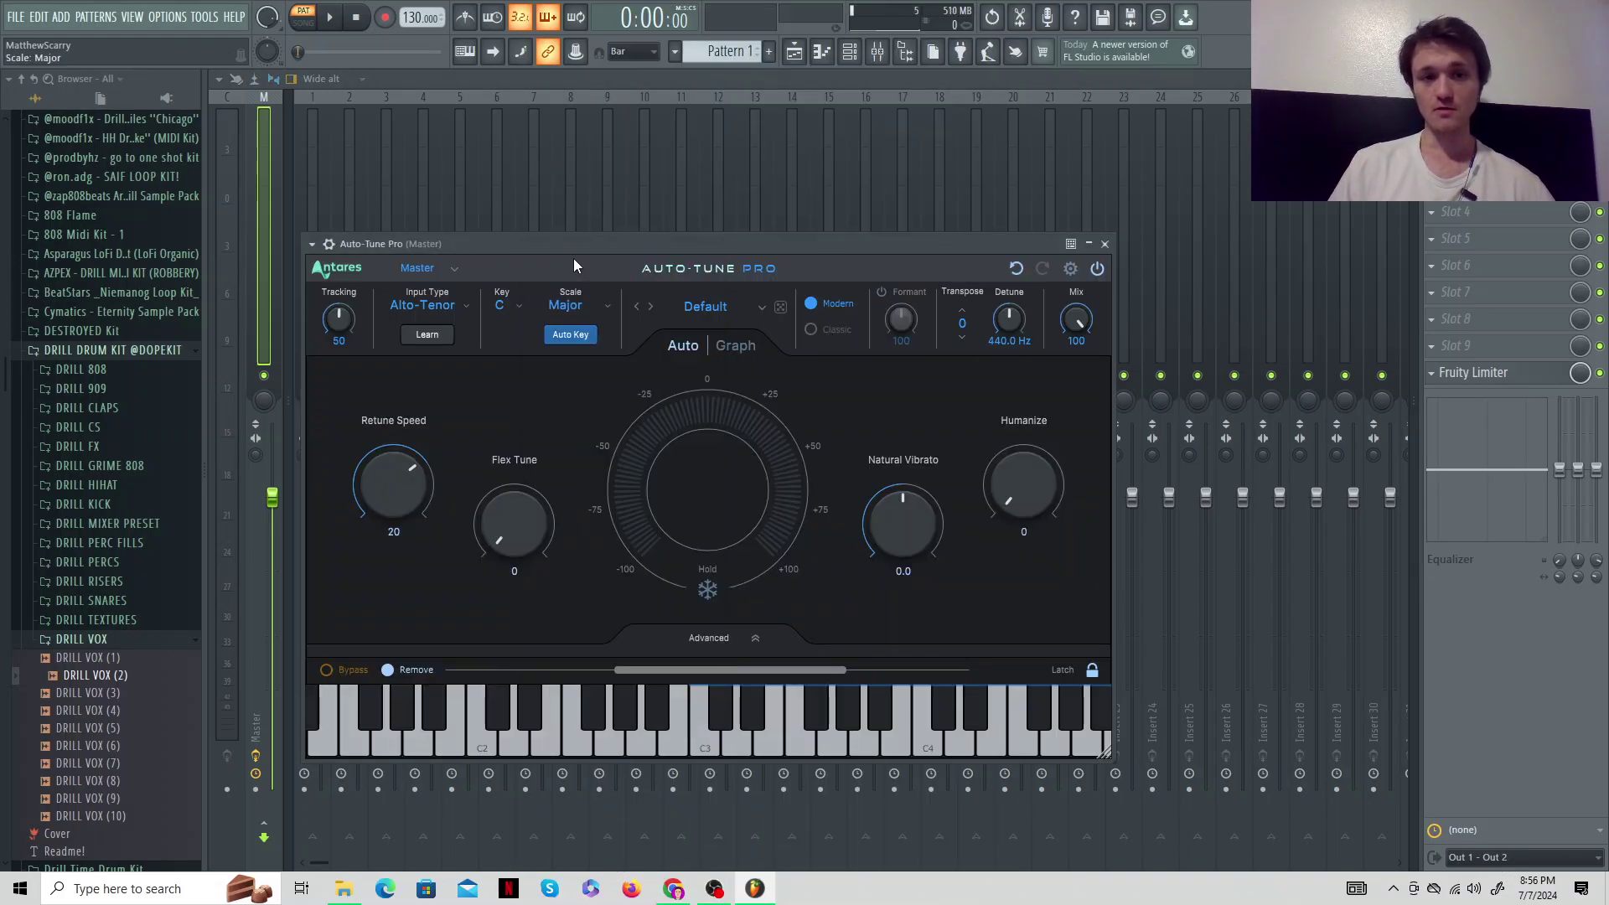
click(564, 305)
click(503, 305)
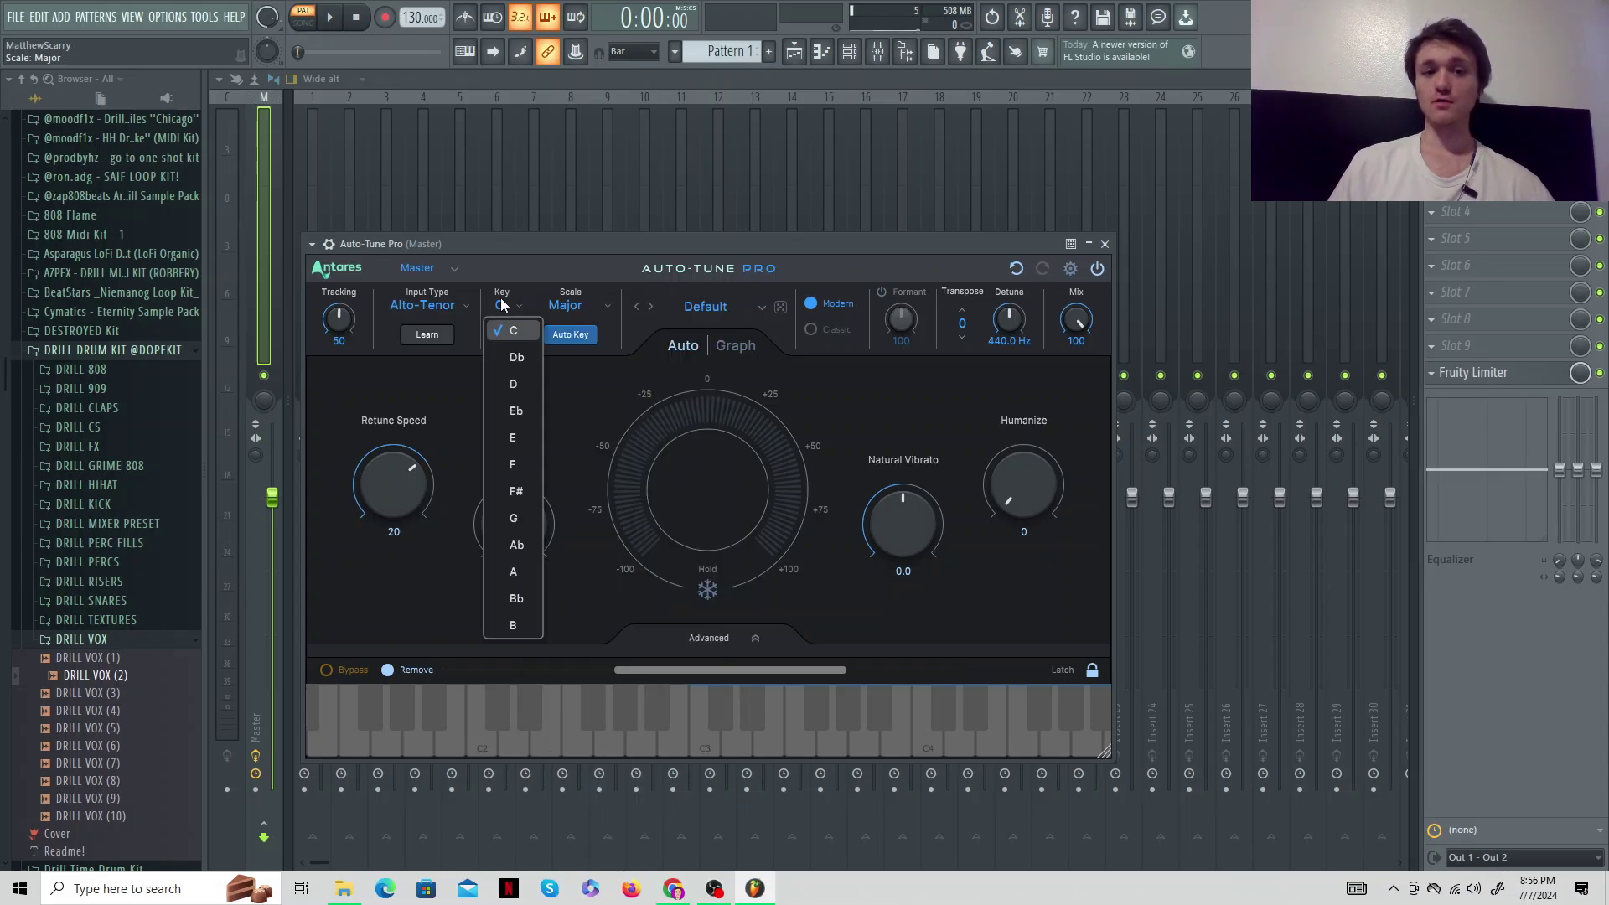
click(524, 439)
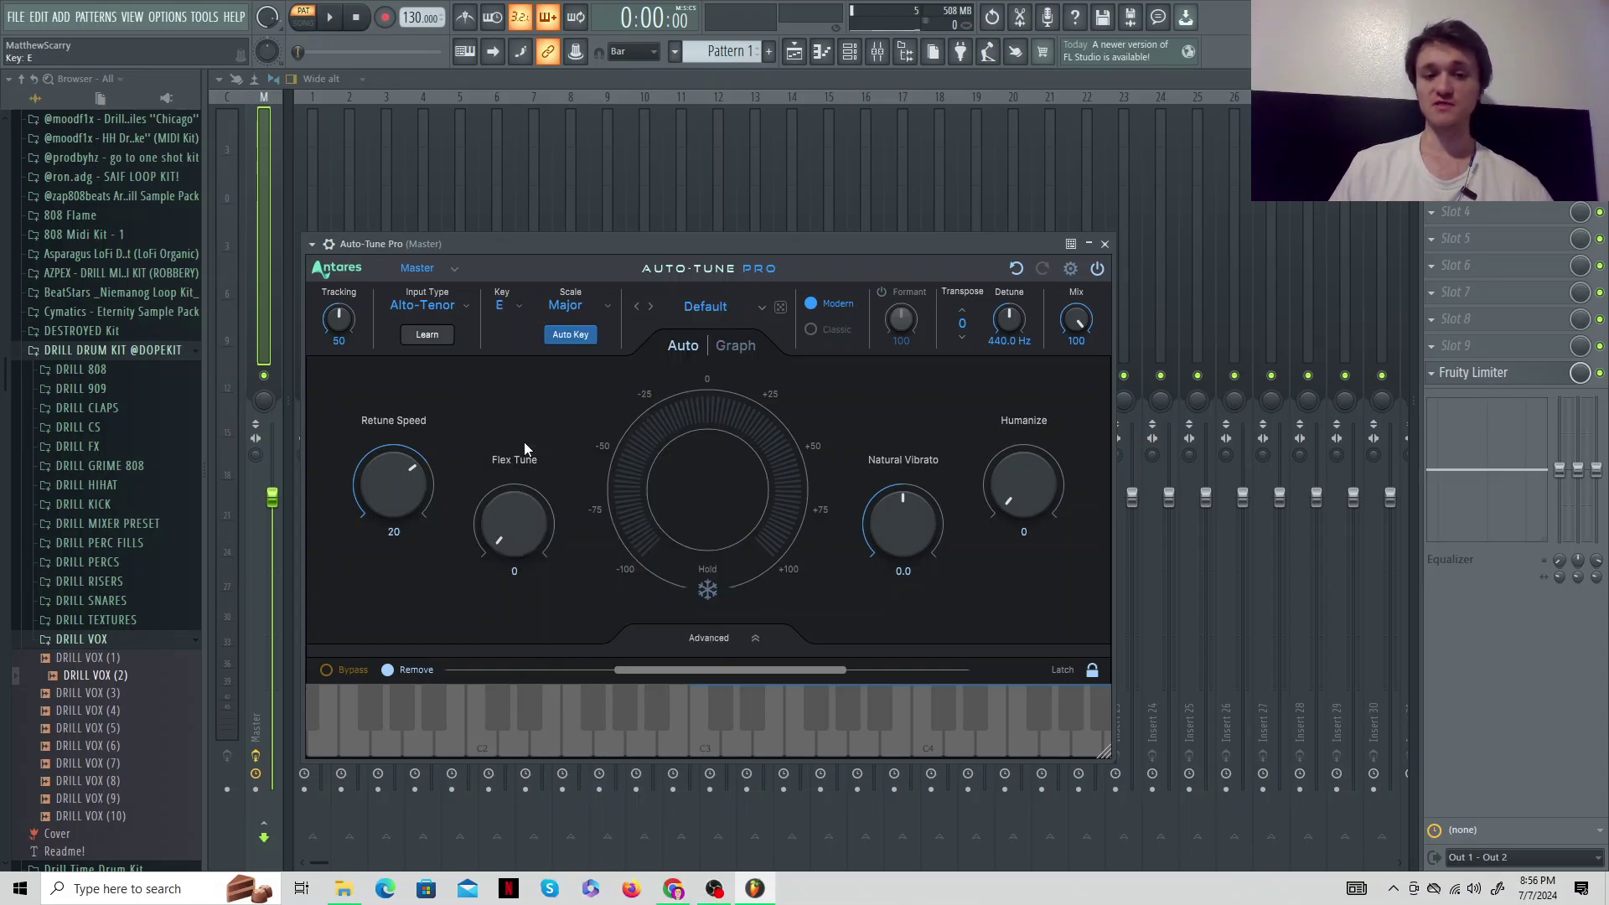
Set Auto-Tune retune speed to 77, humanize to 18 and natural vibrato to 2.9
drag(405, 472, 360, 432)
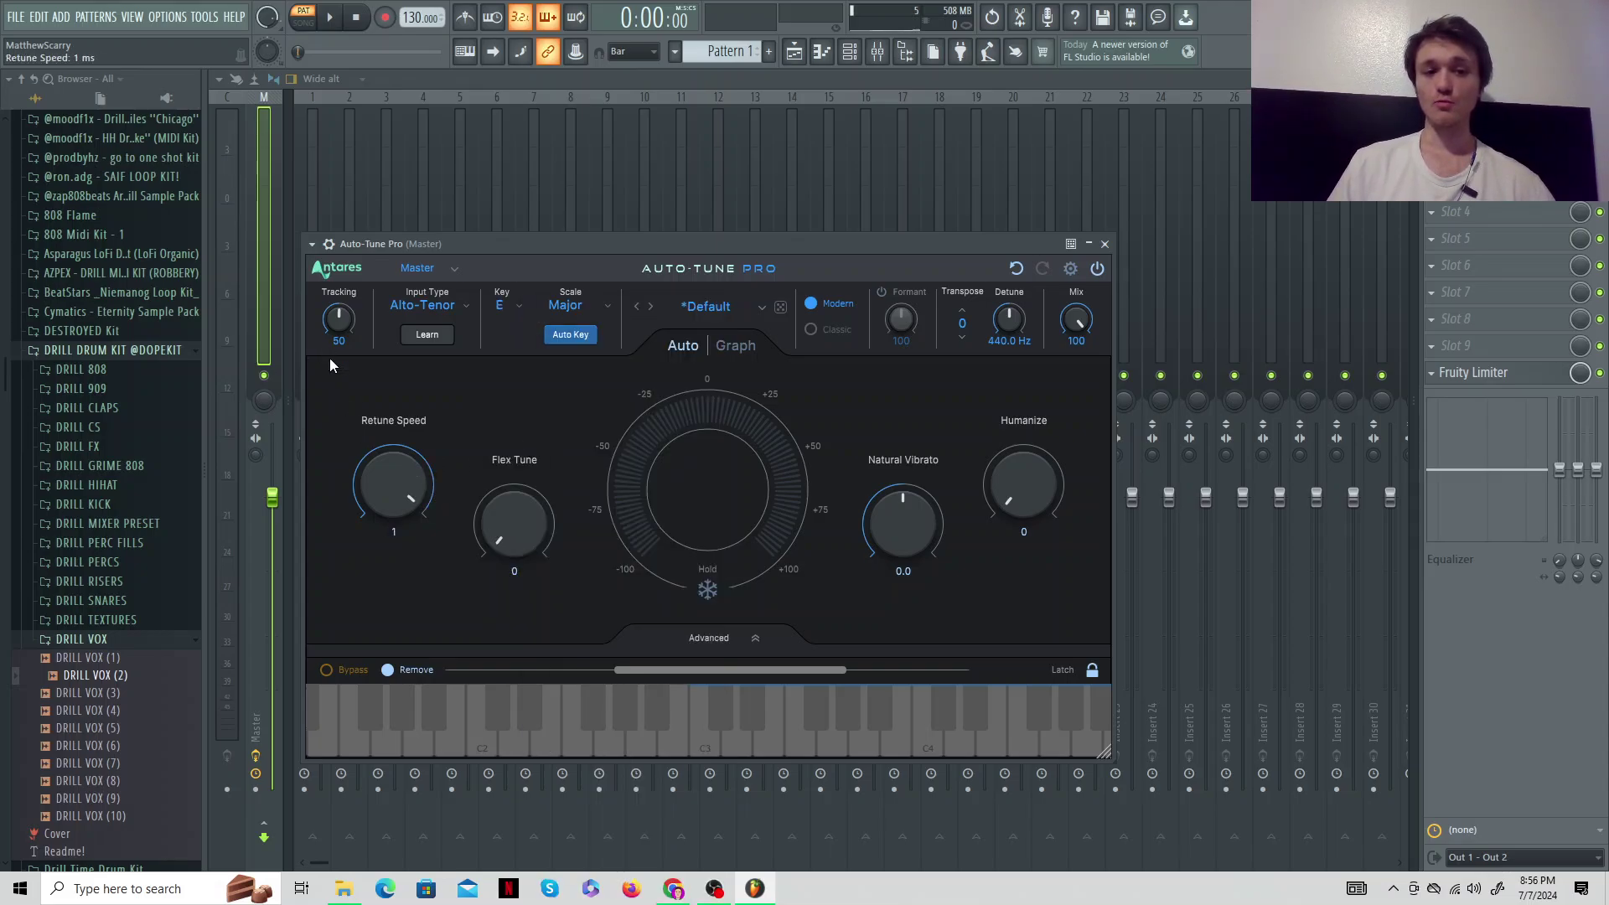
drag(424, 509, 518, 584)
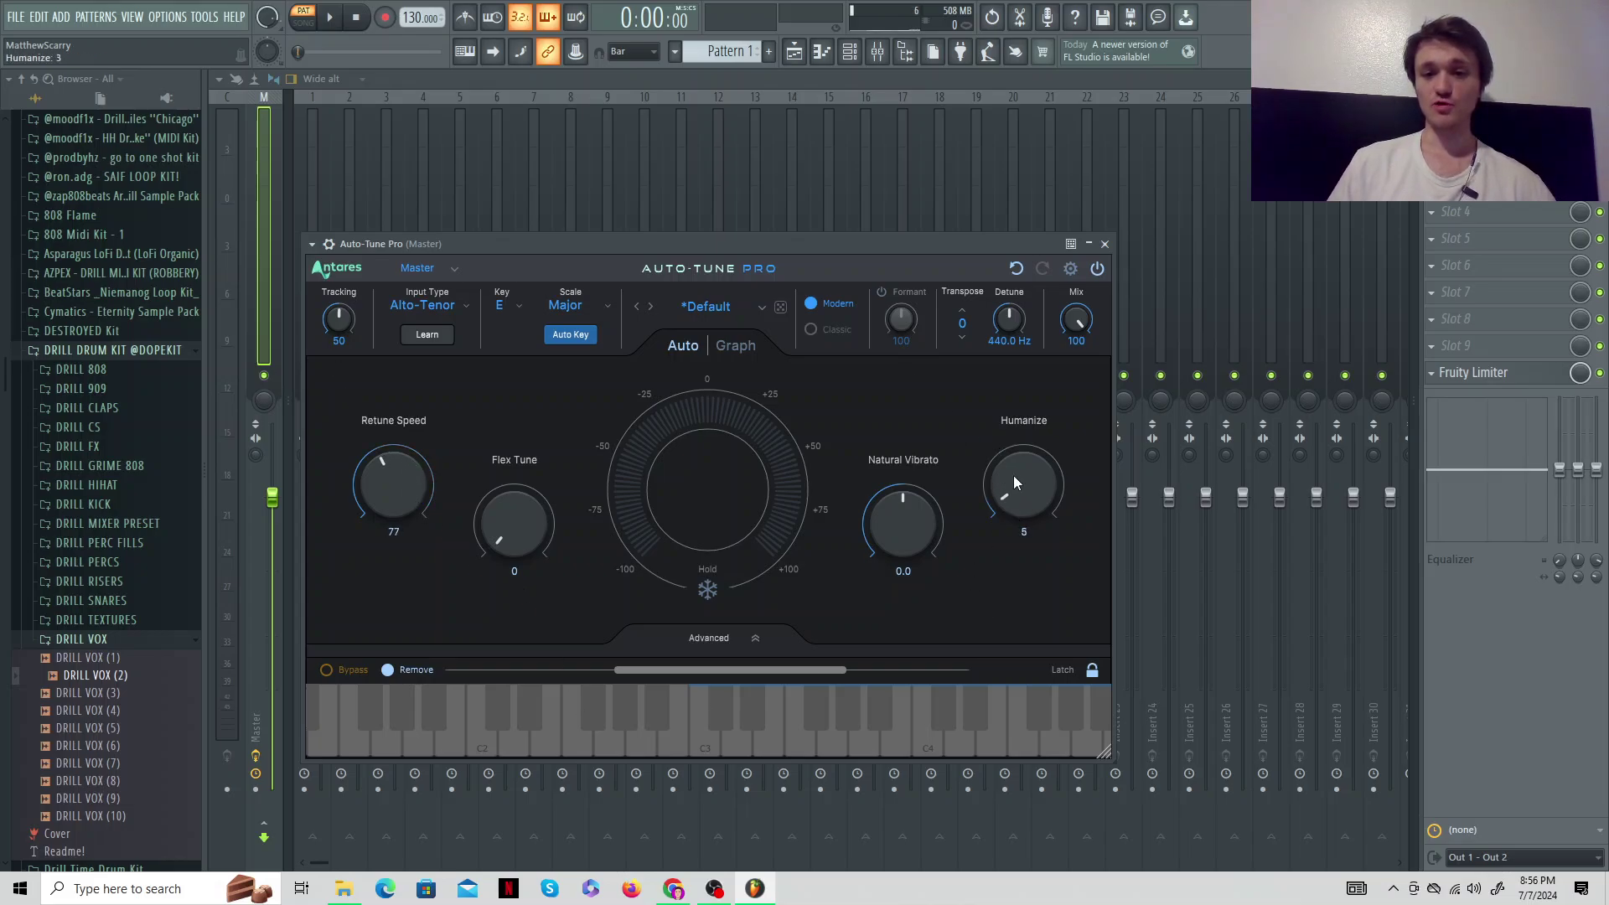
drag(1014, 475, 1088, 478)
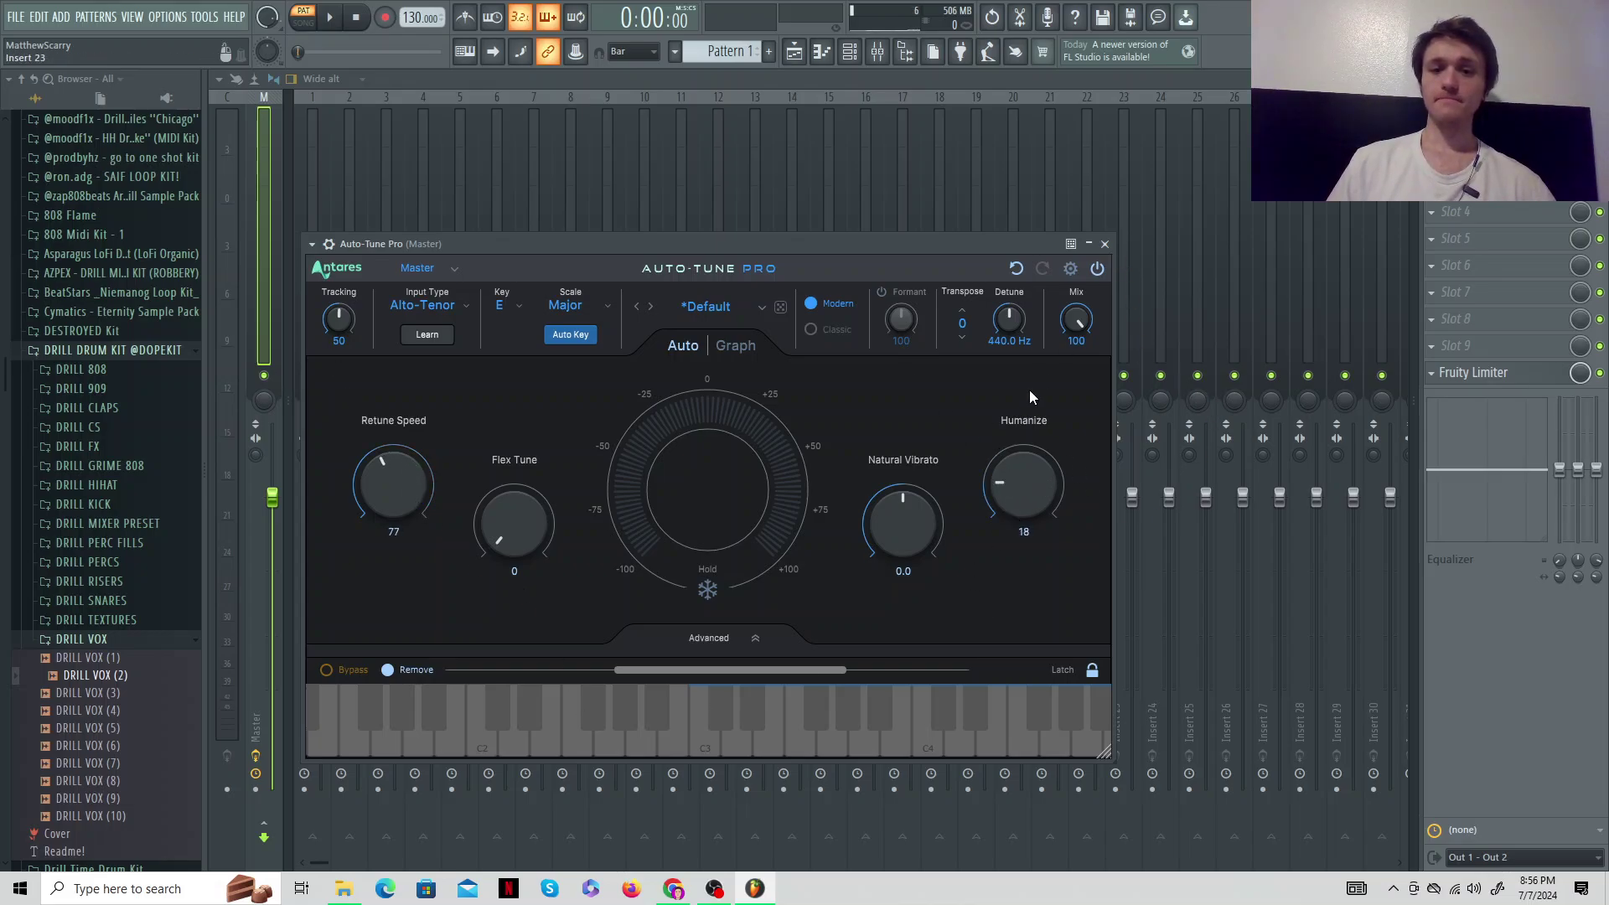
drag(908, 514, 873, 453)
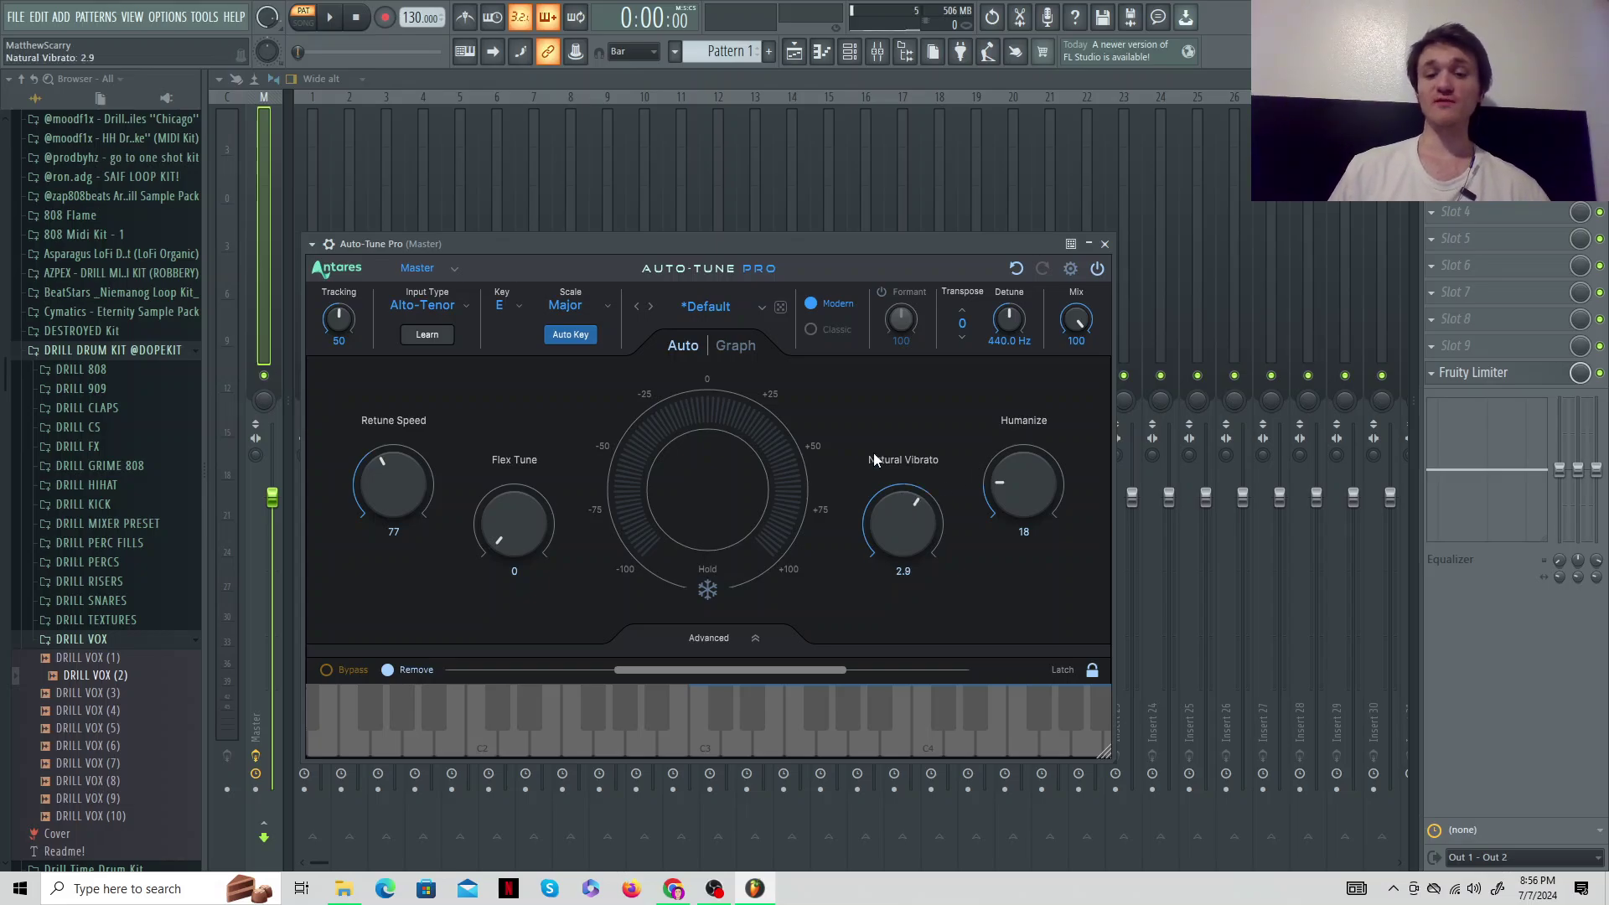
Close Auto-Tune Pro, open FX slot 4's plugin list, then return to Weights' My Creations
click(1104, 244)
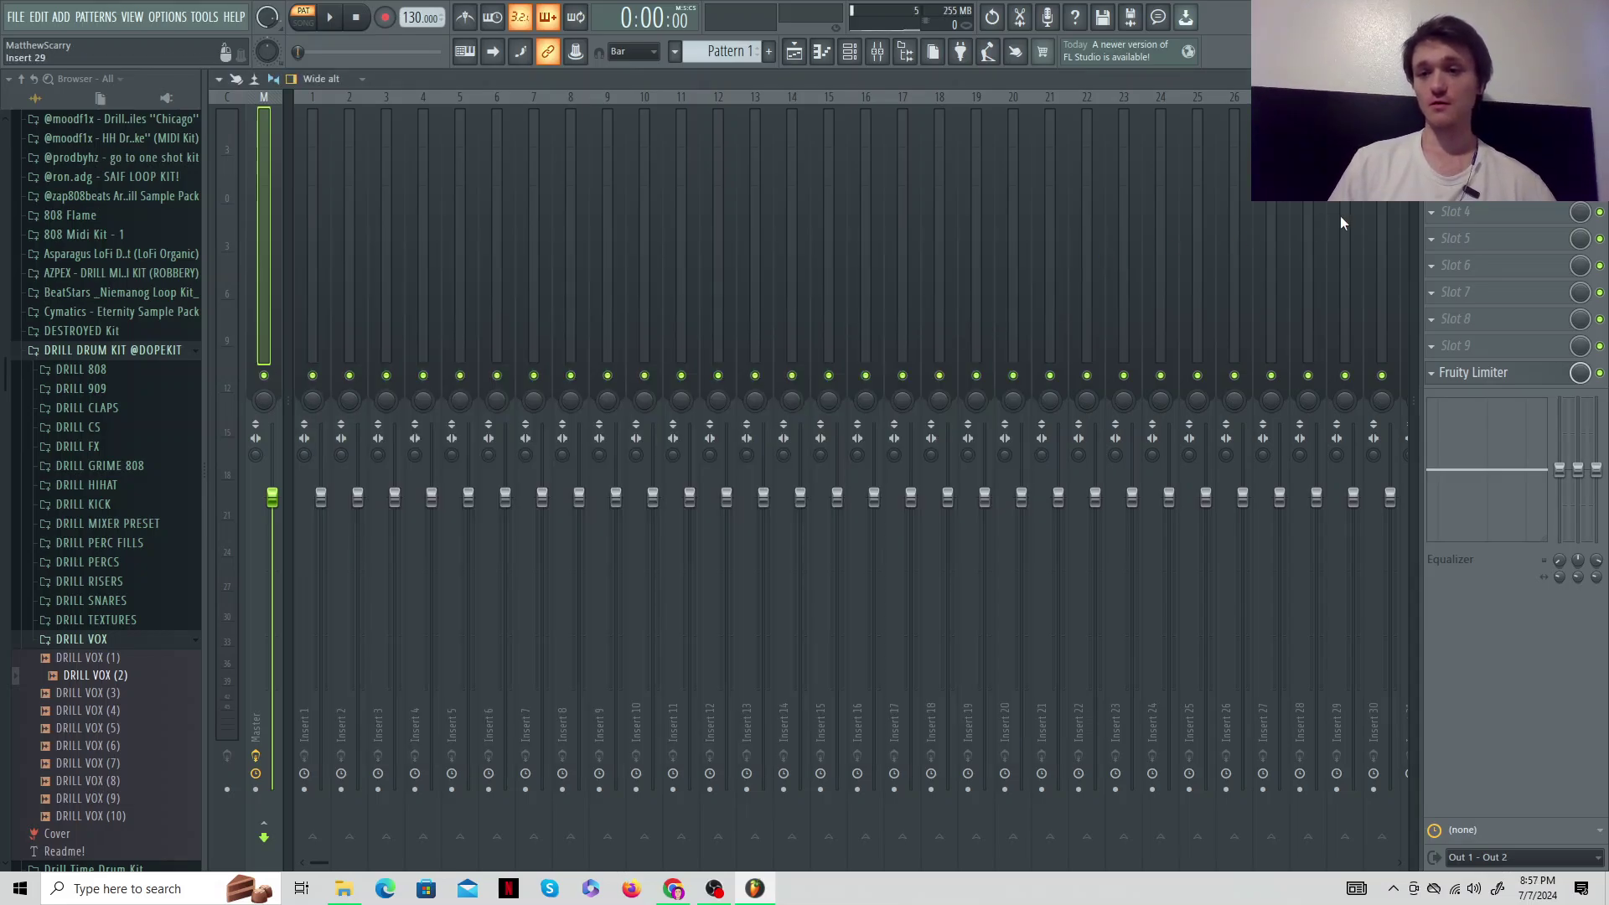
click(1460, 219)
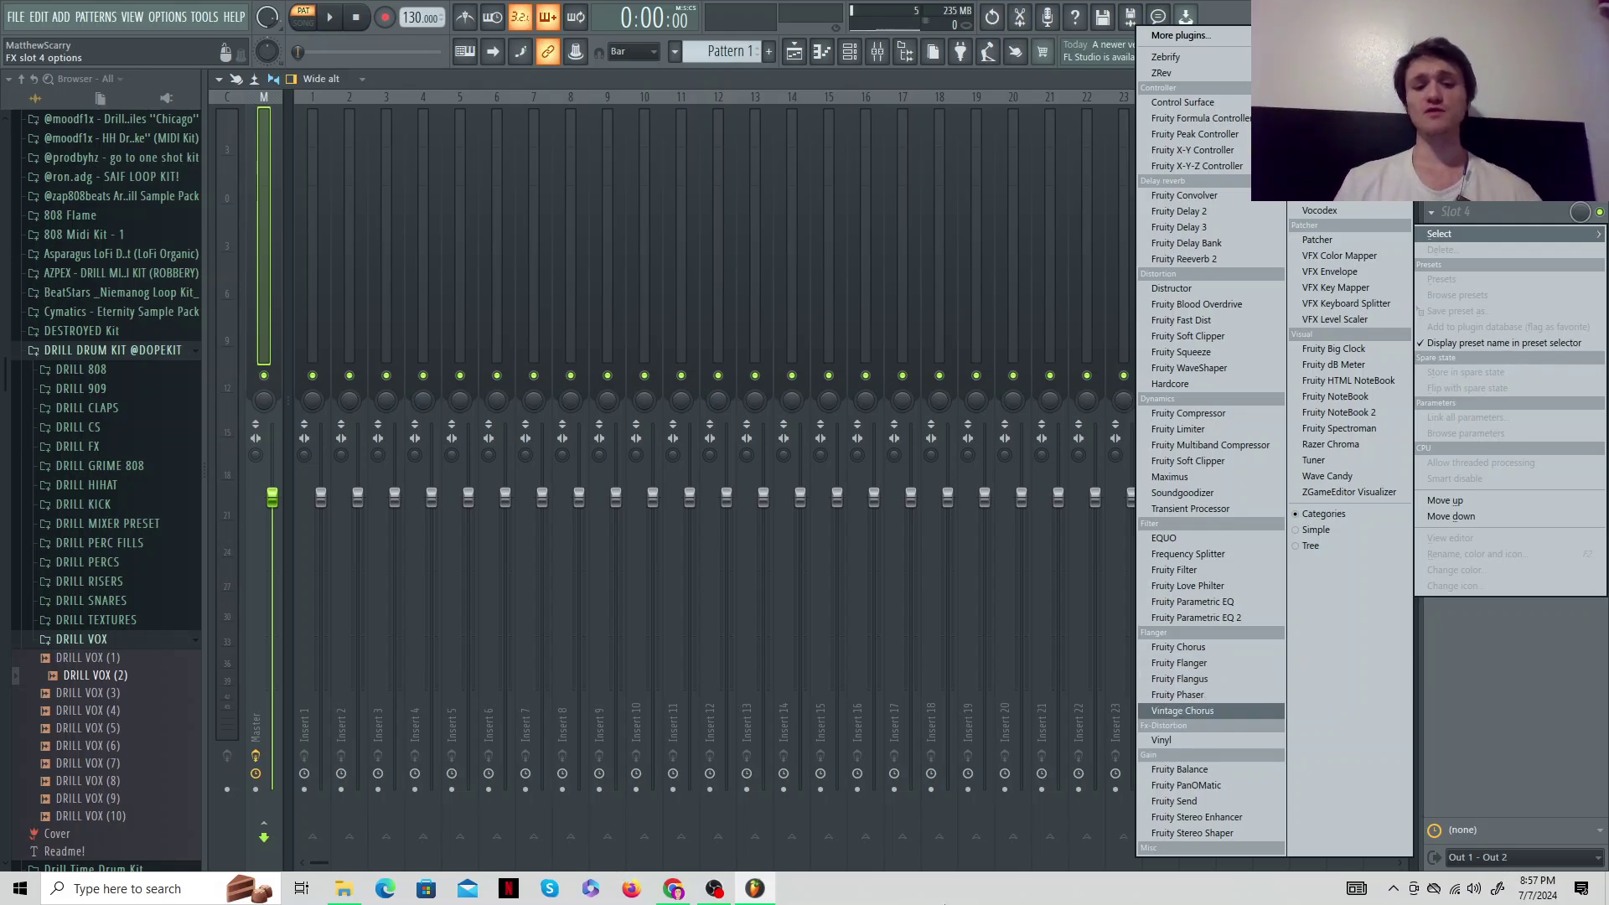
click(673, 890)
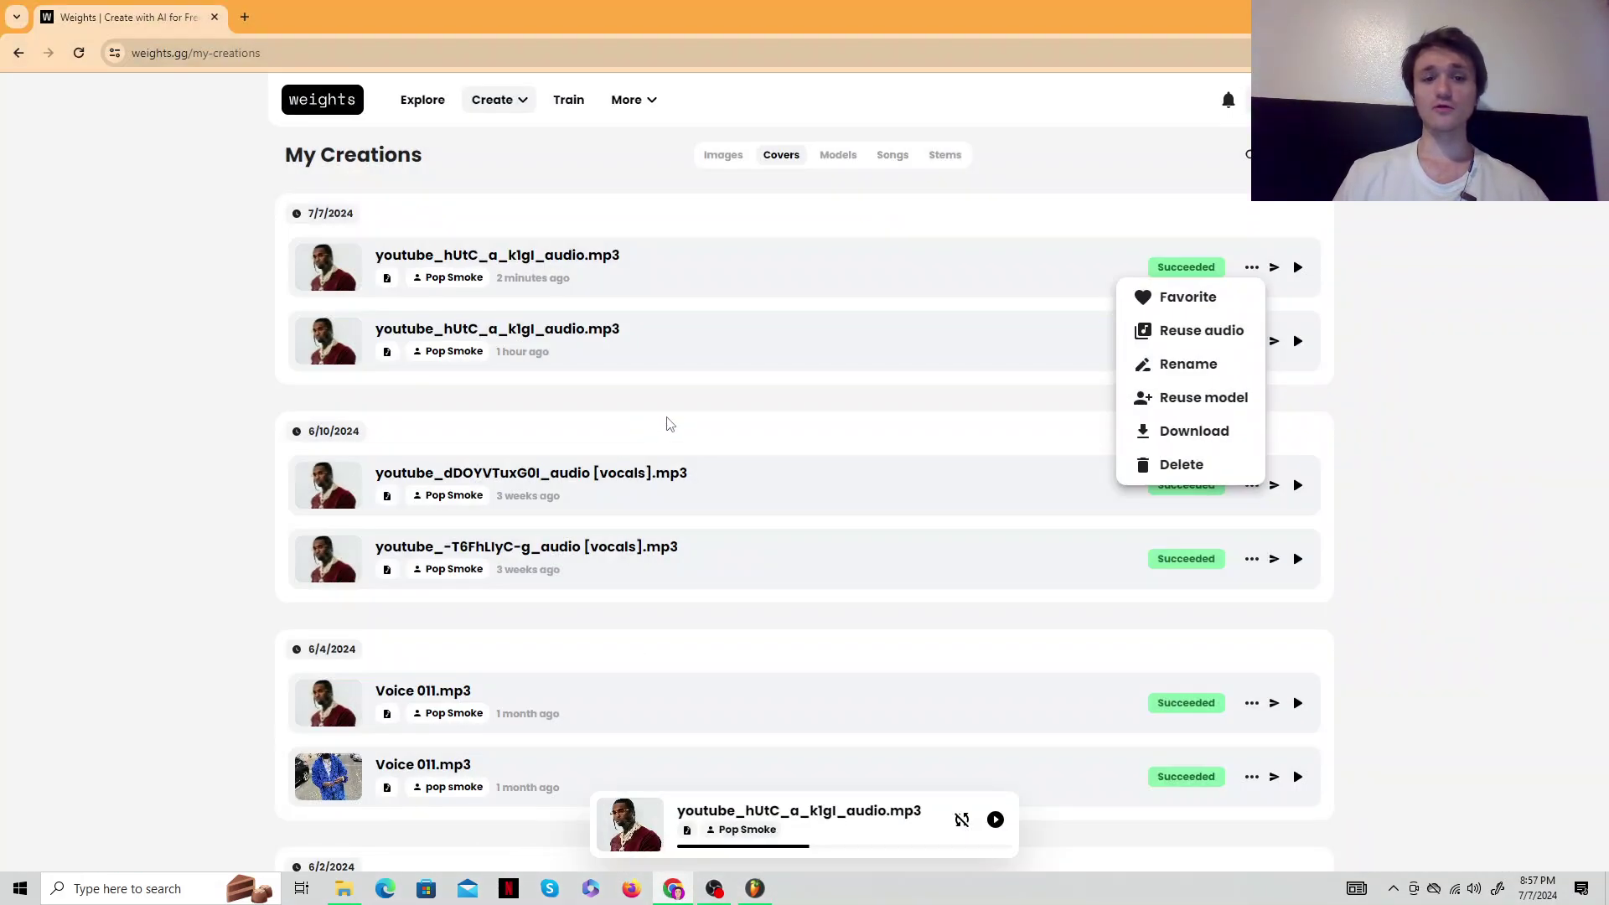
Play the older 6/4/2024 Pop Smoke cover Voice 011.mp3 briefly, then pause it
key(Escape)
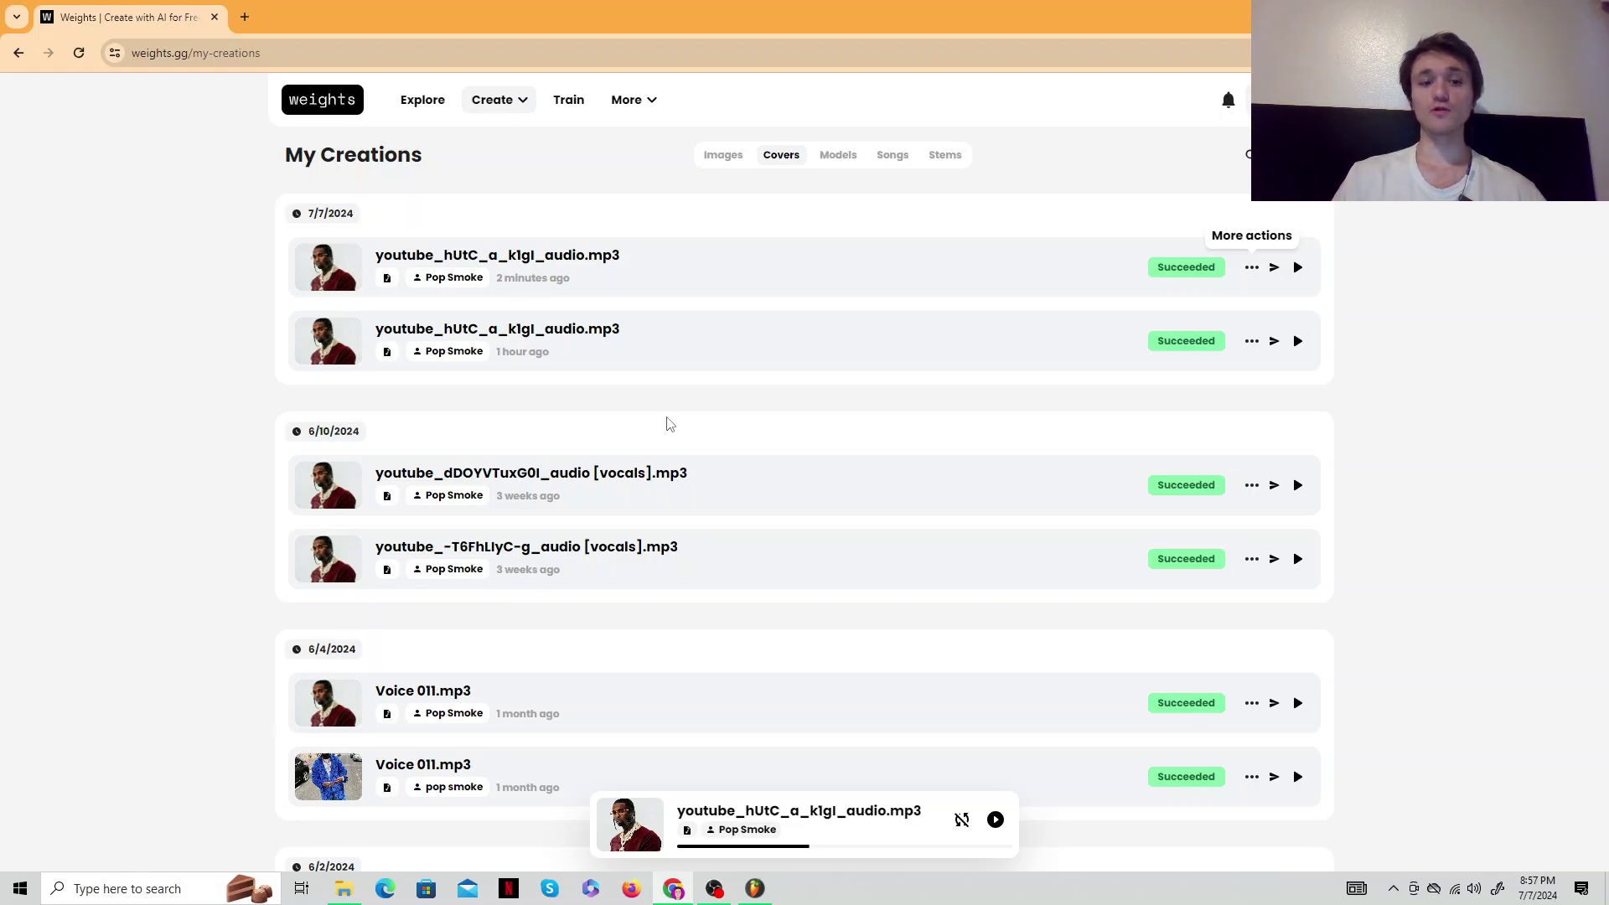
scroll(670, 424, down, 3)
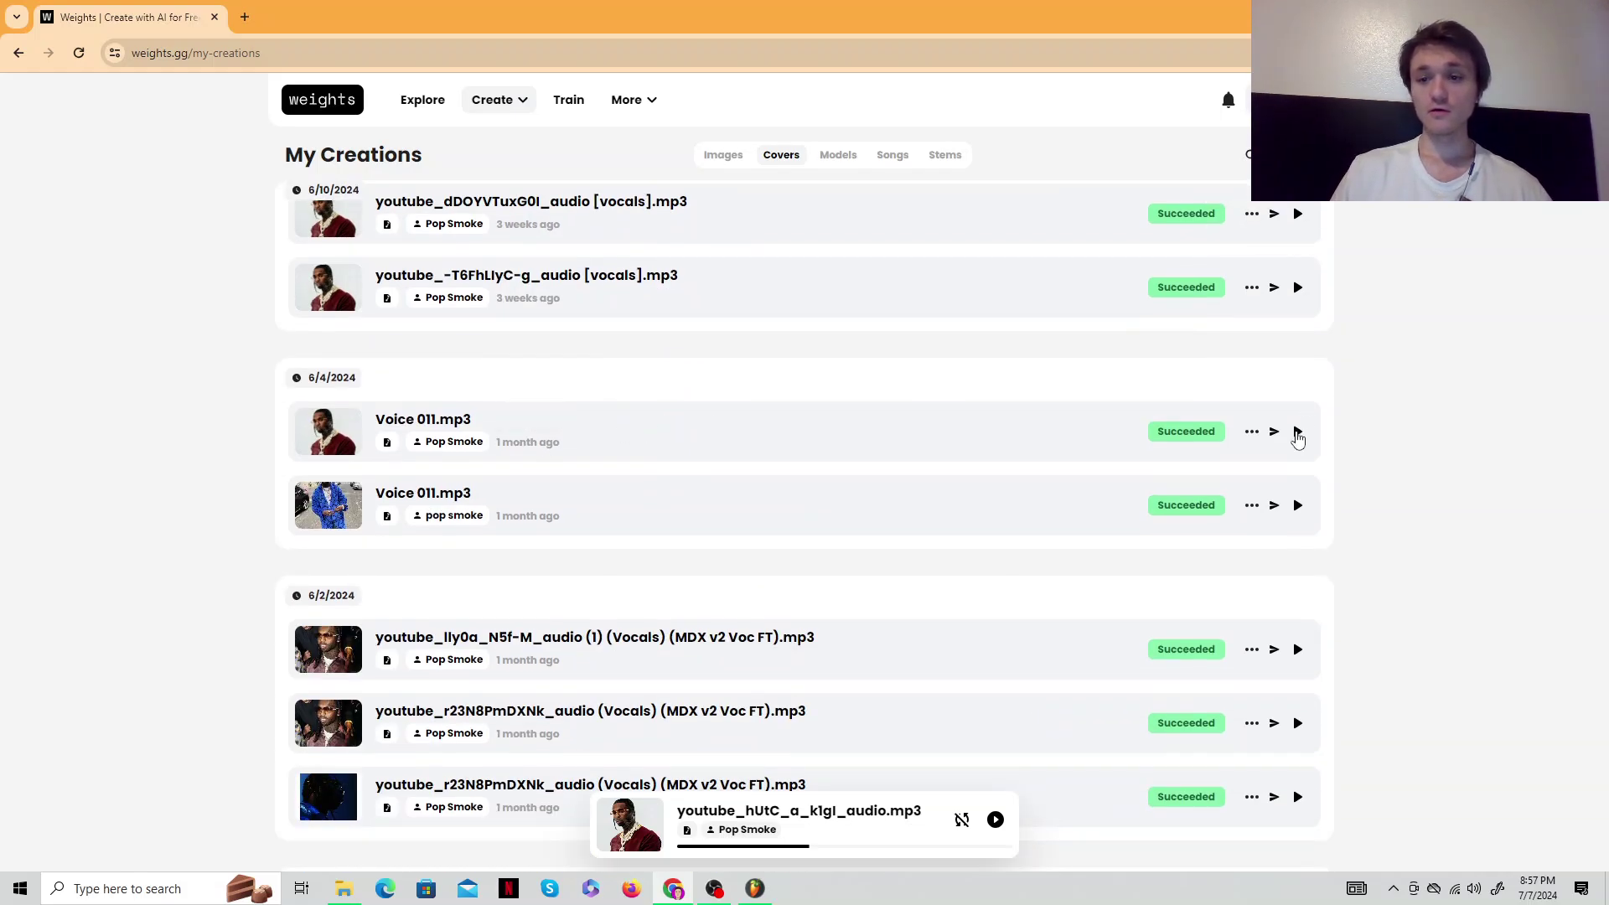
click(1297, 432)
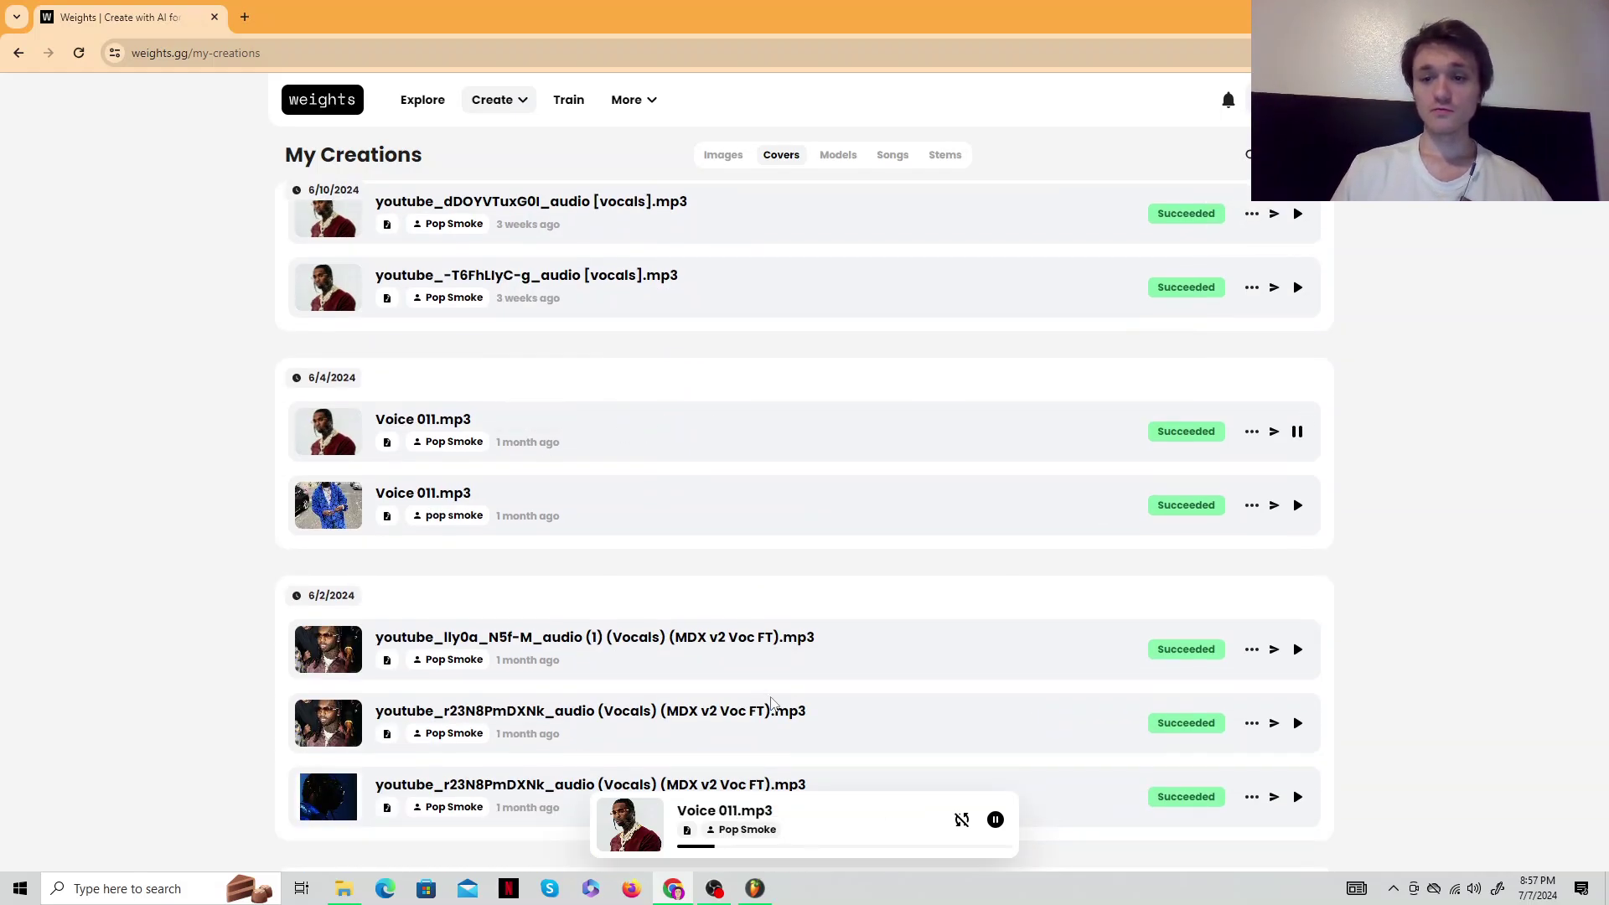
click(1007, 825)
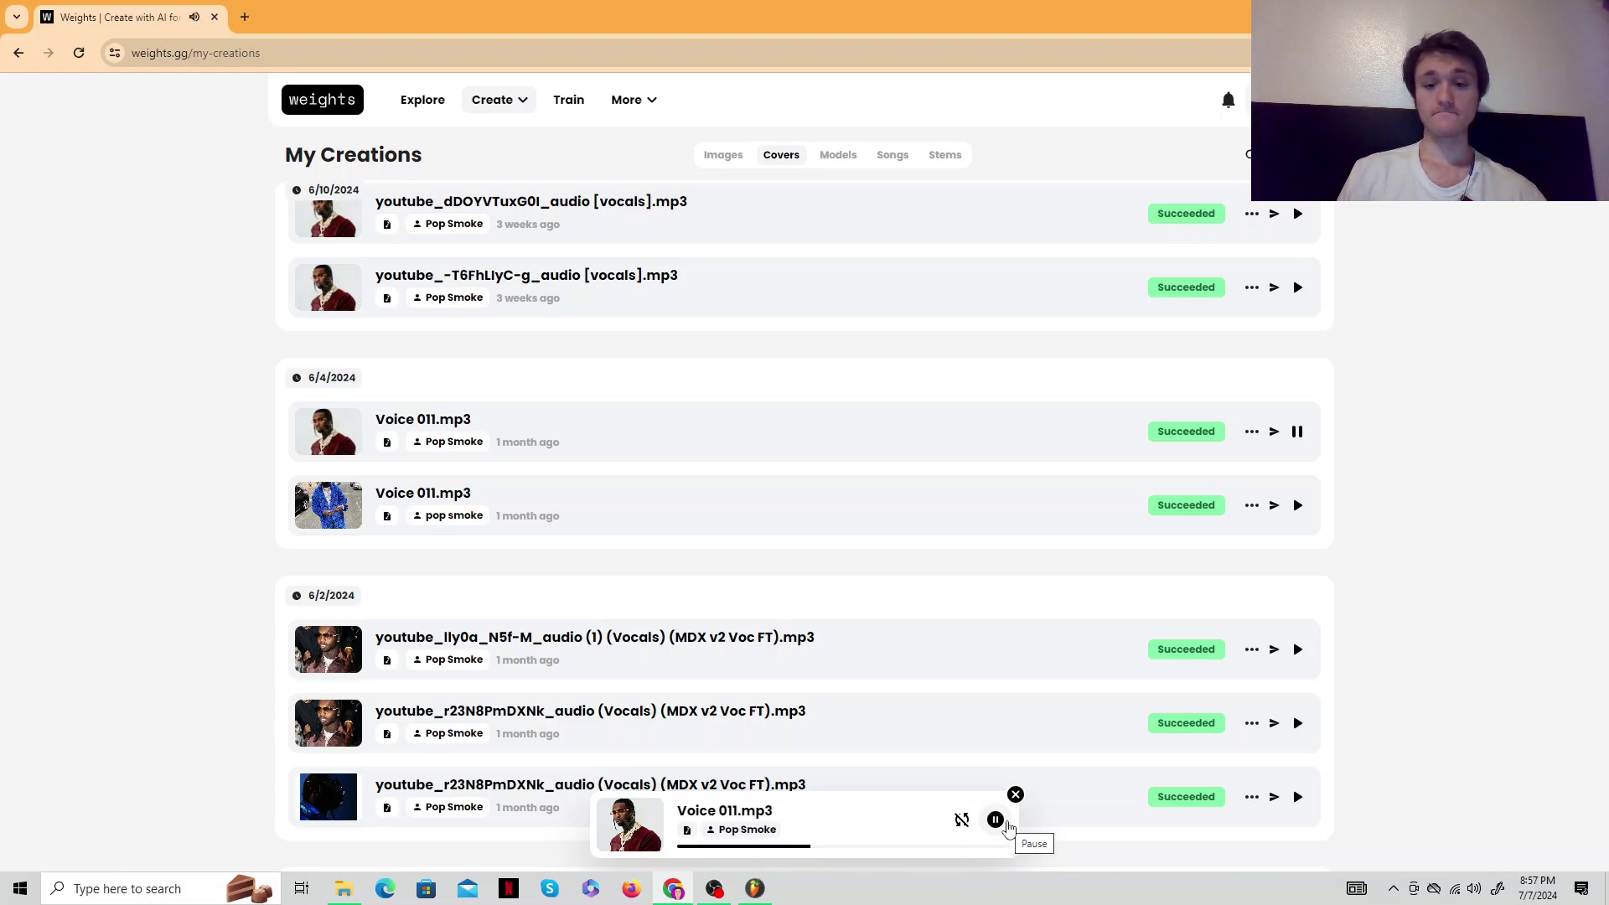
click(1007, 825)
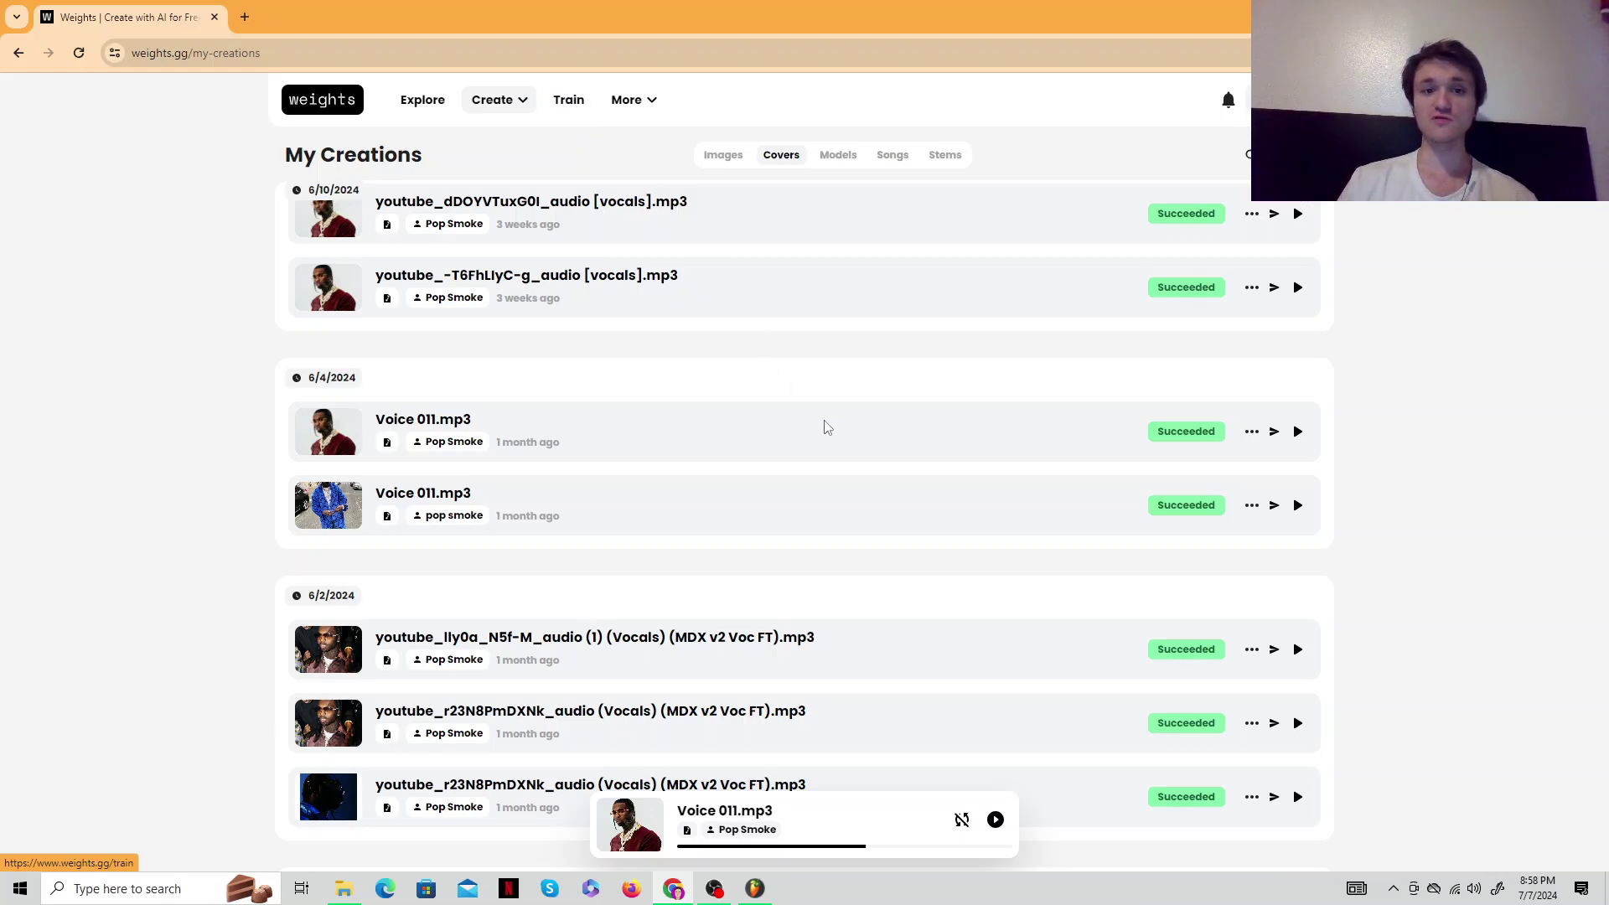
scroll(828, 419, down, 15)
scroll(828, 416, up, 20)
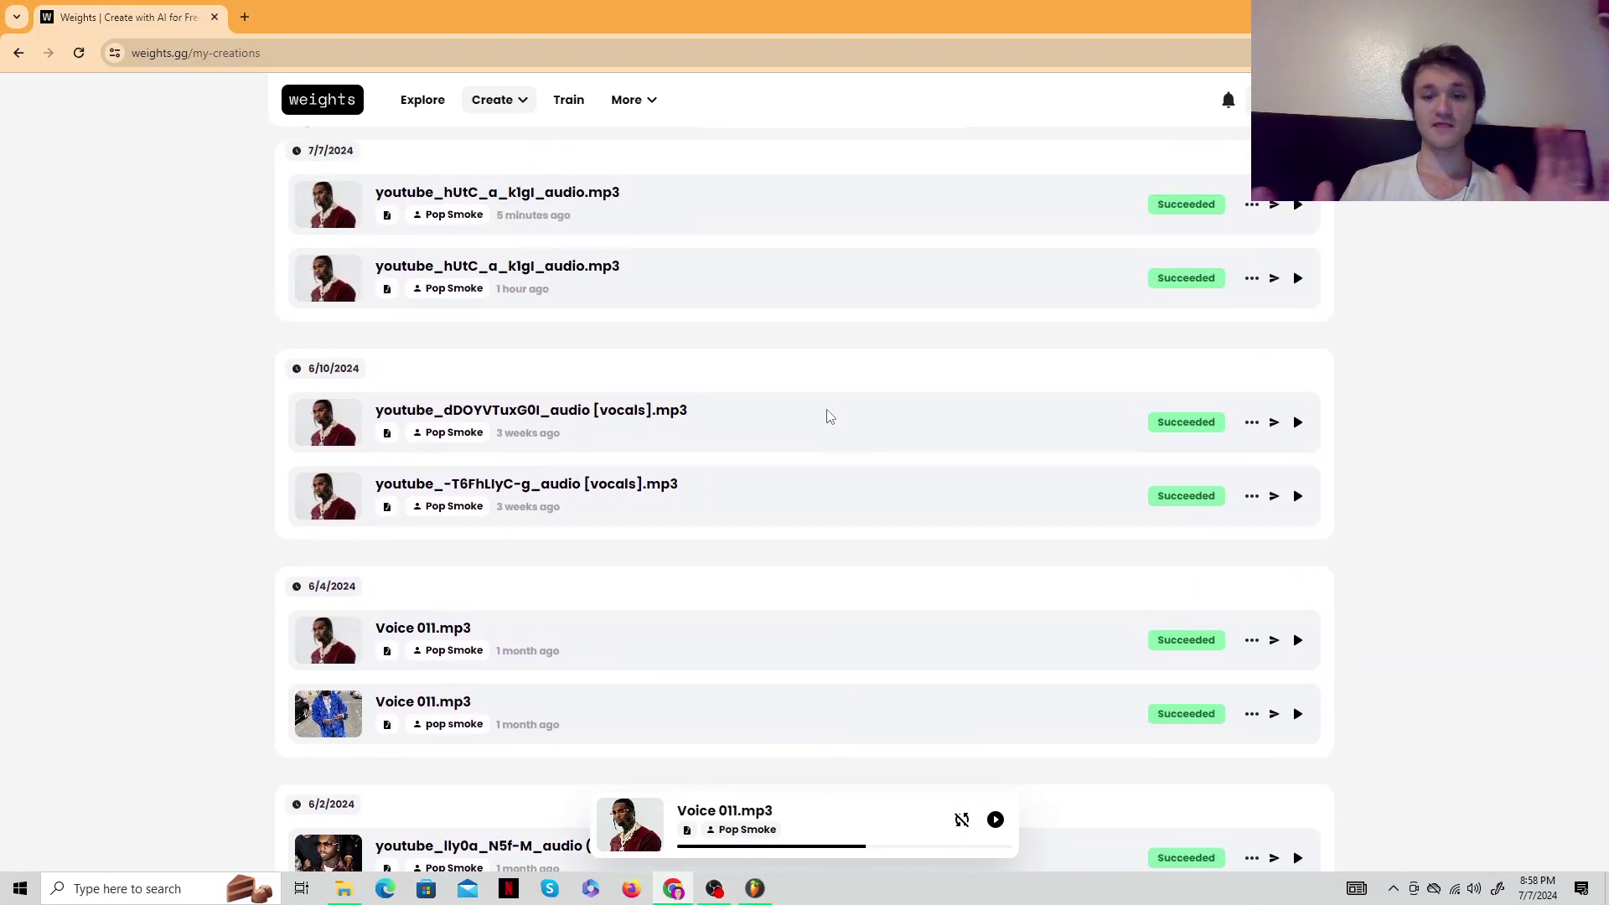